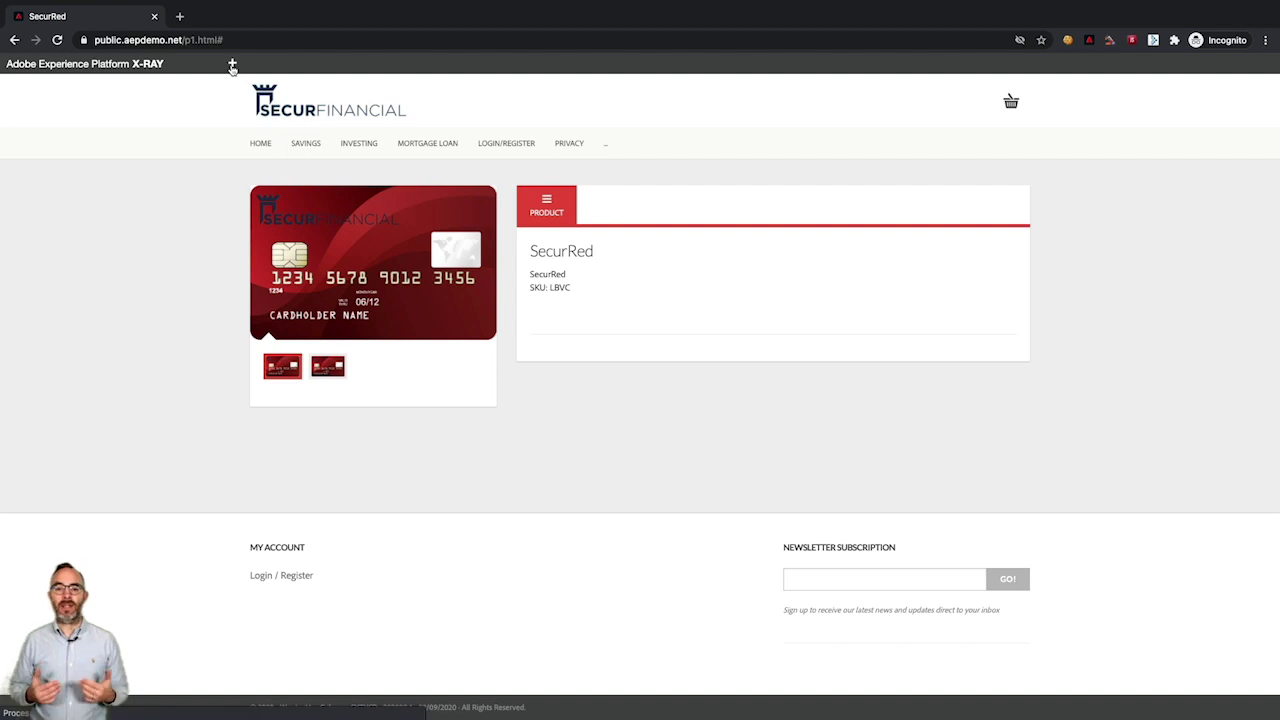
Expand the Experience Events in the X-RAY panel and examine the browse activity for the SecurRed product
{"action": "left_click", "coordinate": [224, 175]}
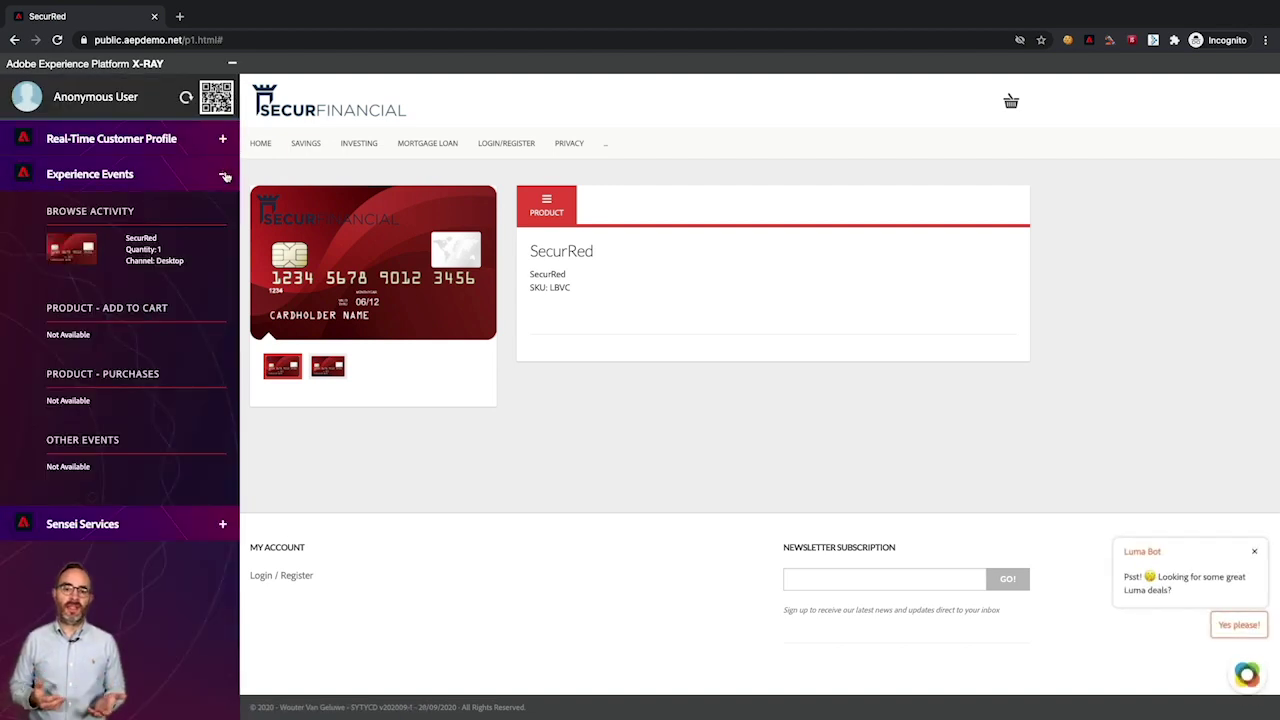
{"action": "left_click_drag", "start_coordinate": [125, 238], "coordinate": [175, 245]}
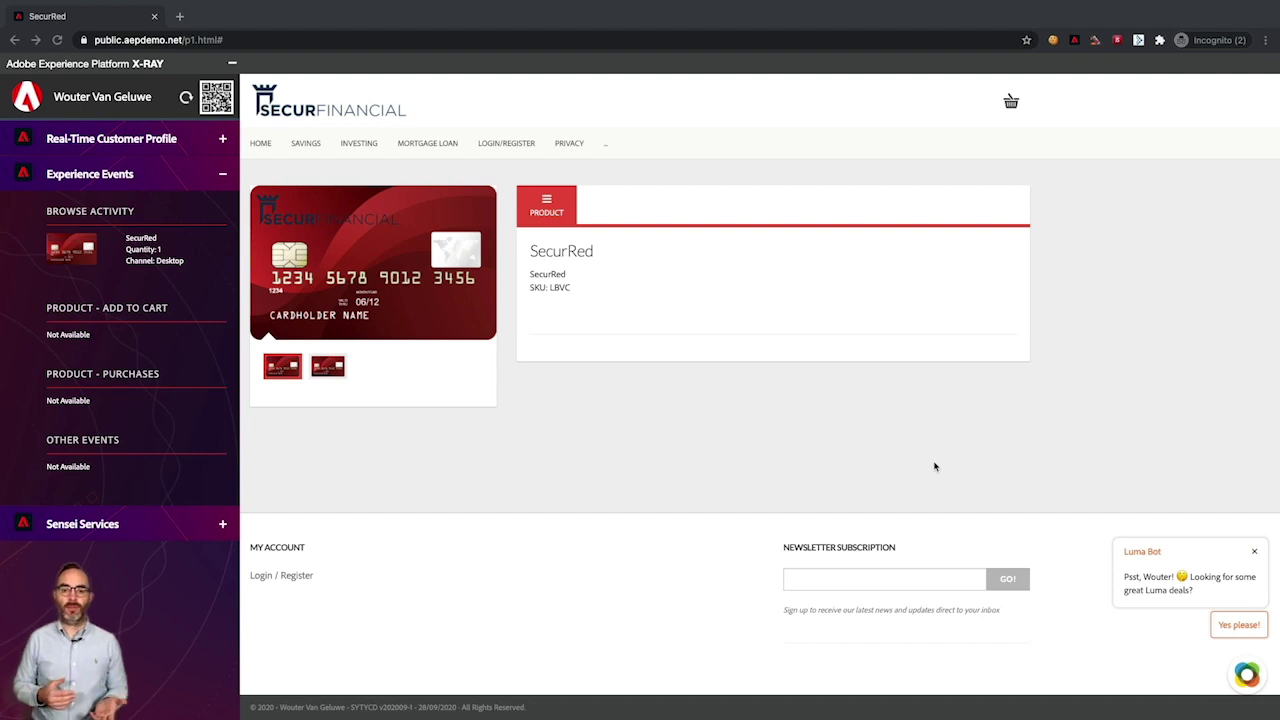
Open the browser's developer tools, reload the SecurRed page and filter the network requests by "interact"
{"action": "key", "text": "super+alt+i"}
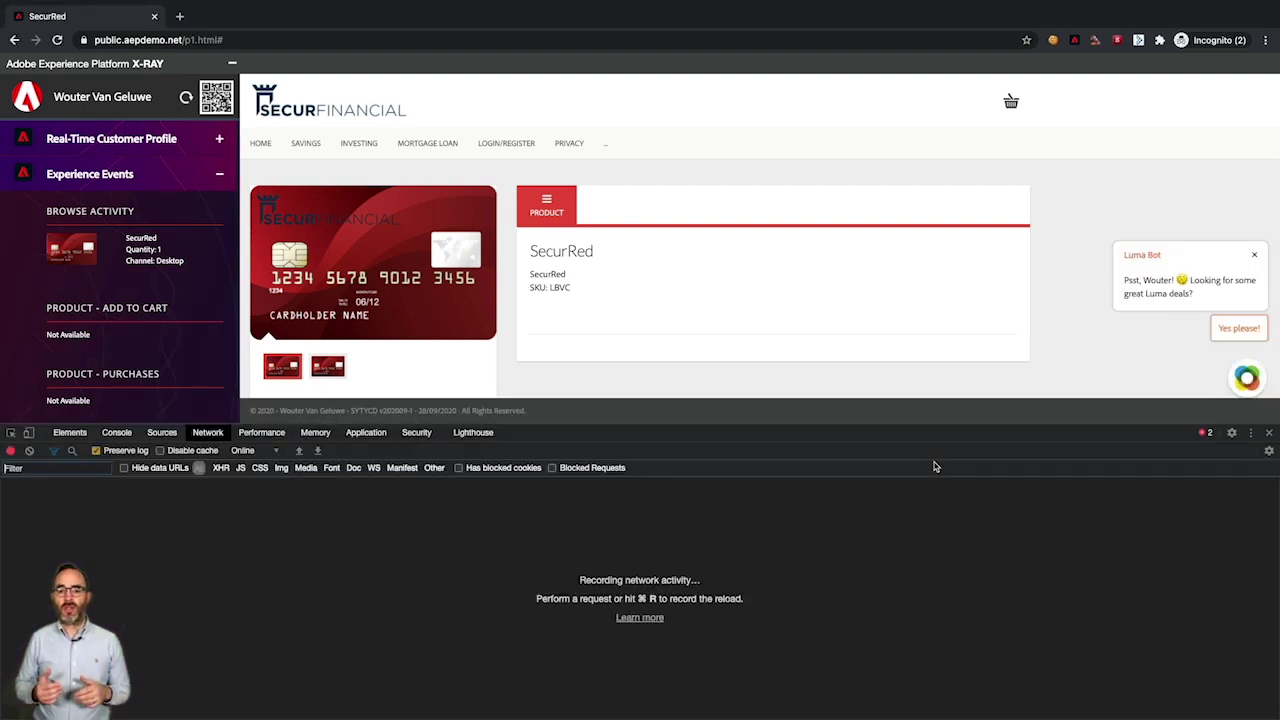
{"action": "left_click", "coordinate": [57, 40]}
{"action": "left_click", "coordinate": [38, 467]}
{"action": "type", "text": "interact"}
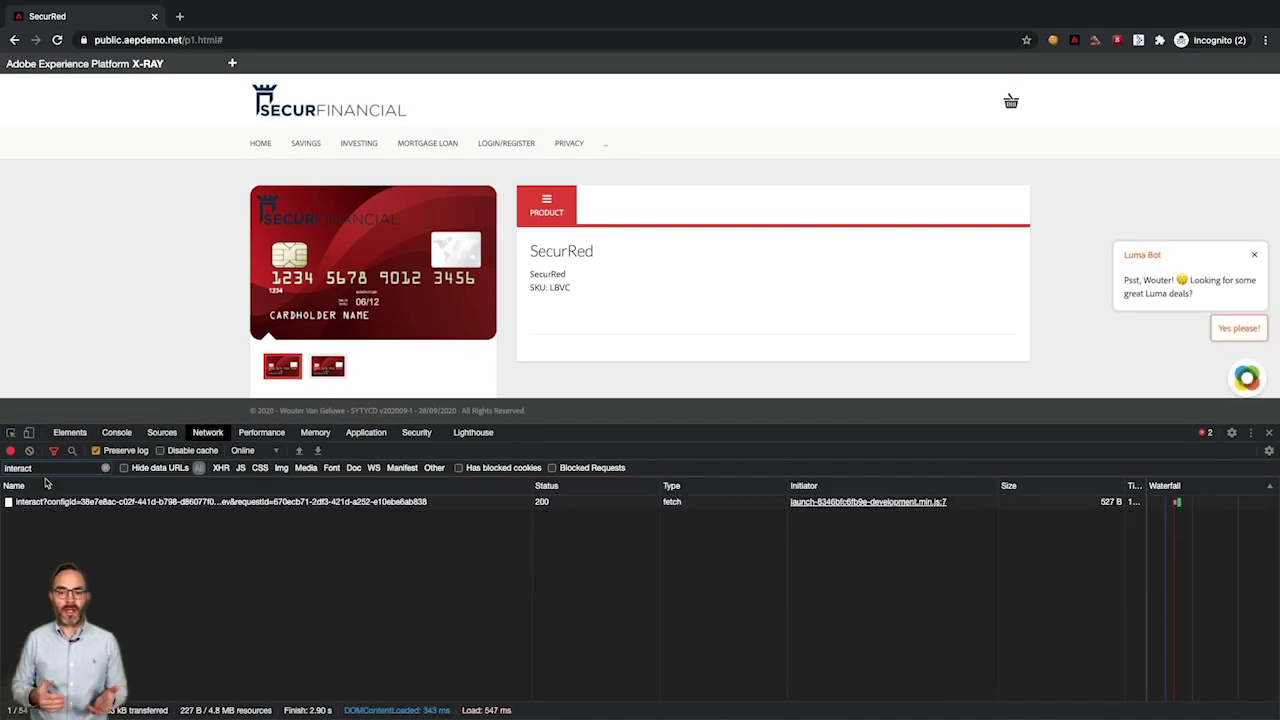
Open the interact request's headers and copy the complete request payload
{"action": "left_click", "coordinate": [52, 503]}
{"action": "left_click", "coordinate": [342, 524]}
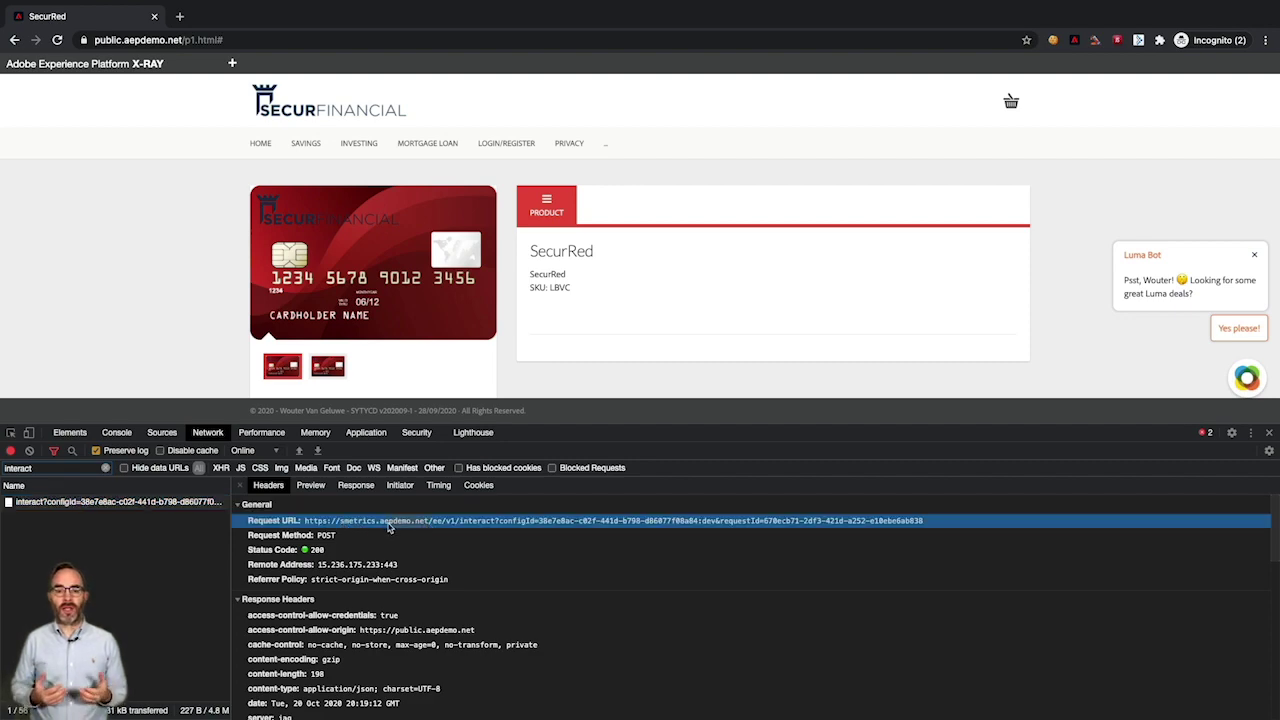
{"action": "scroll", "coordinate": [355, 625], "scroll_direction": "down", "scroll_amount": 10}
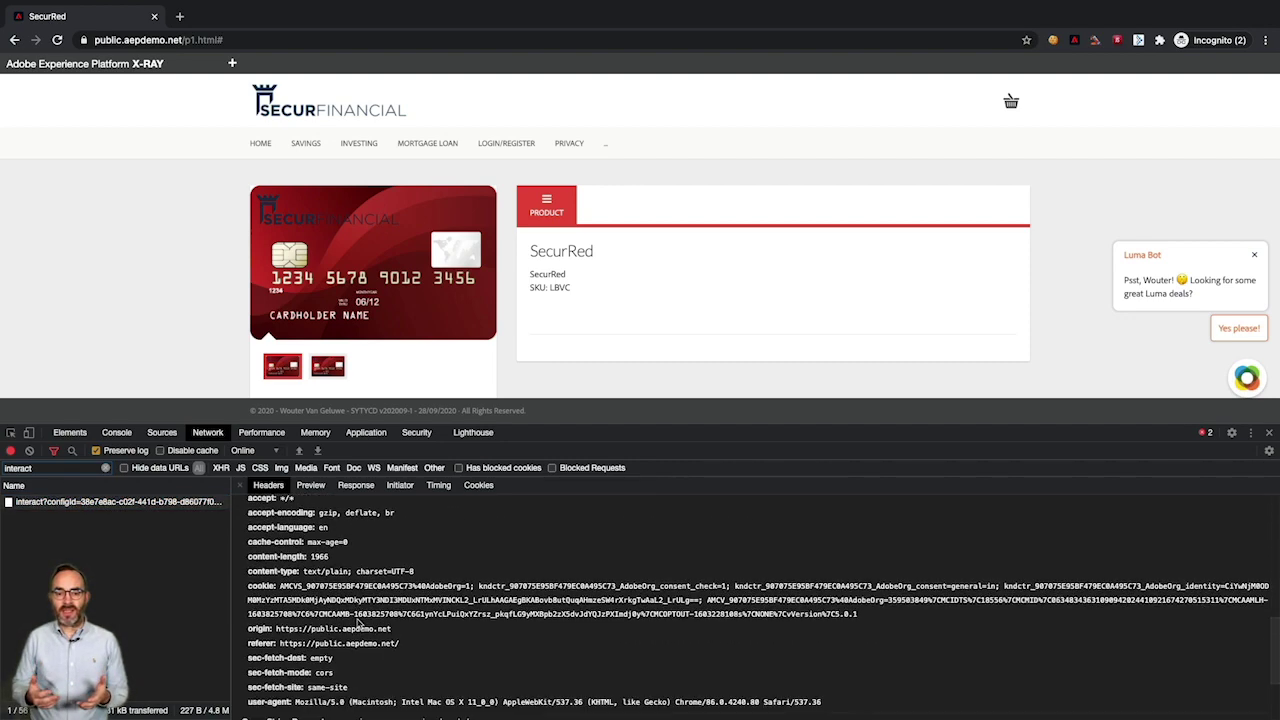
{"action": "left_click", "coordinate": [346, 652]}
{"action": "scroll", "coordinate": [330, 645], "scroll_direction": "down", "scroll_amount": 2}
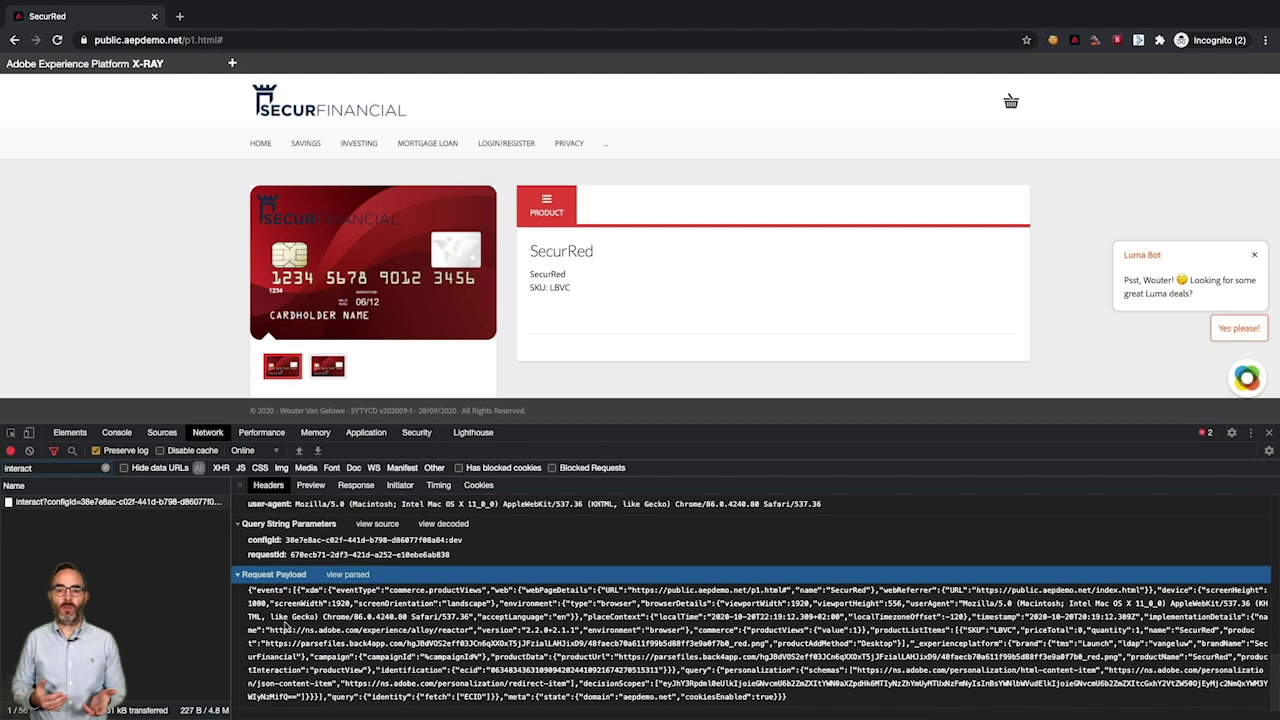
{"action": "triple_click", "coordinate": [247, 592]}
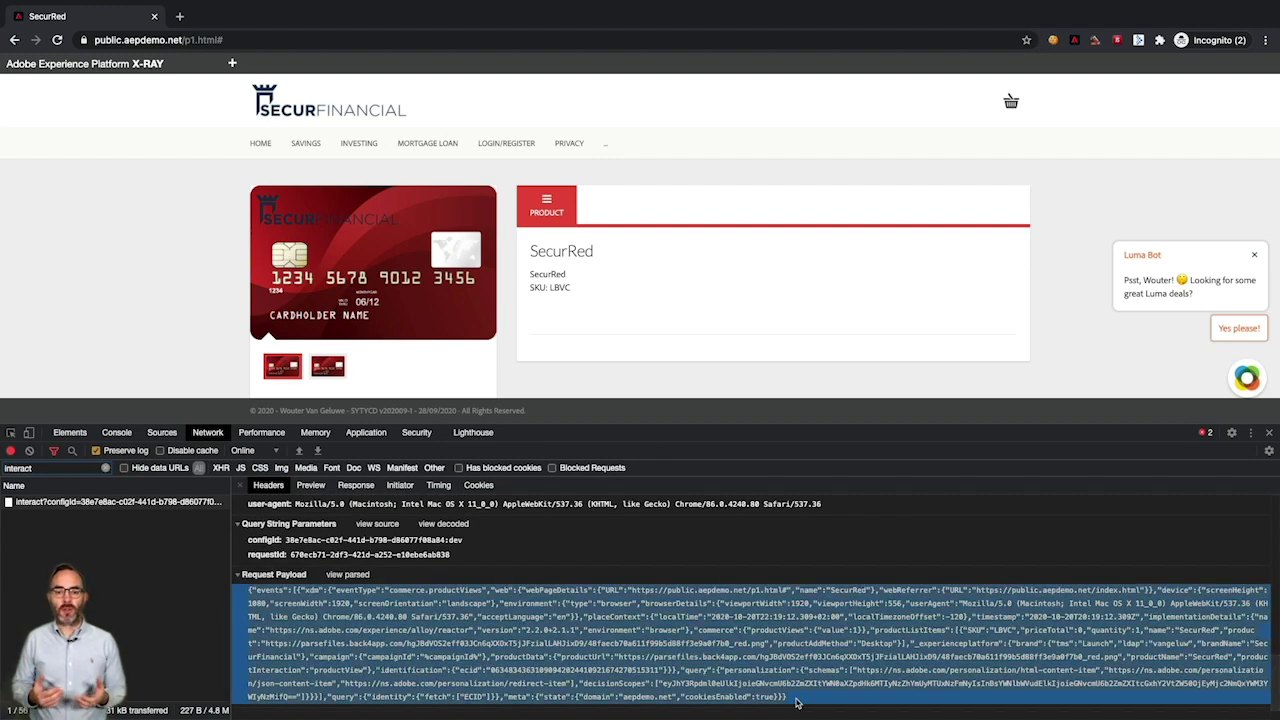
Open the jsonformatter.org JSON Pretty Print page, paste the copied payload and format it for reading
{"action": "left_click", "coordinate": [179, 17]}
{"action": "type", "text": "json"}
{"action": "key", "text": "Return"}
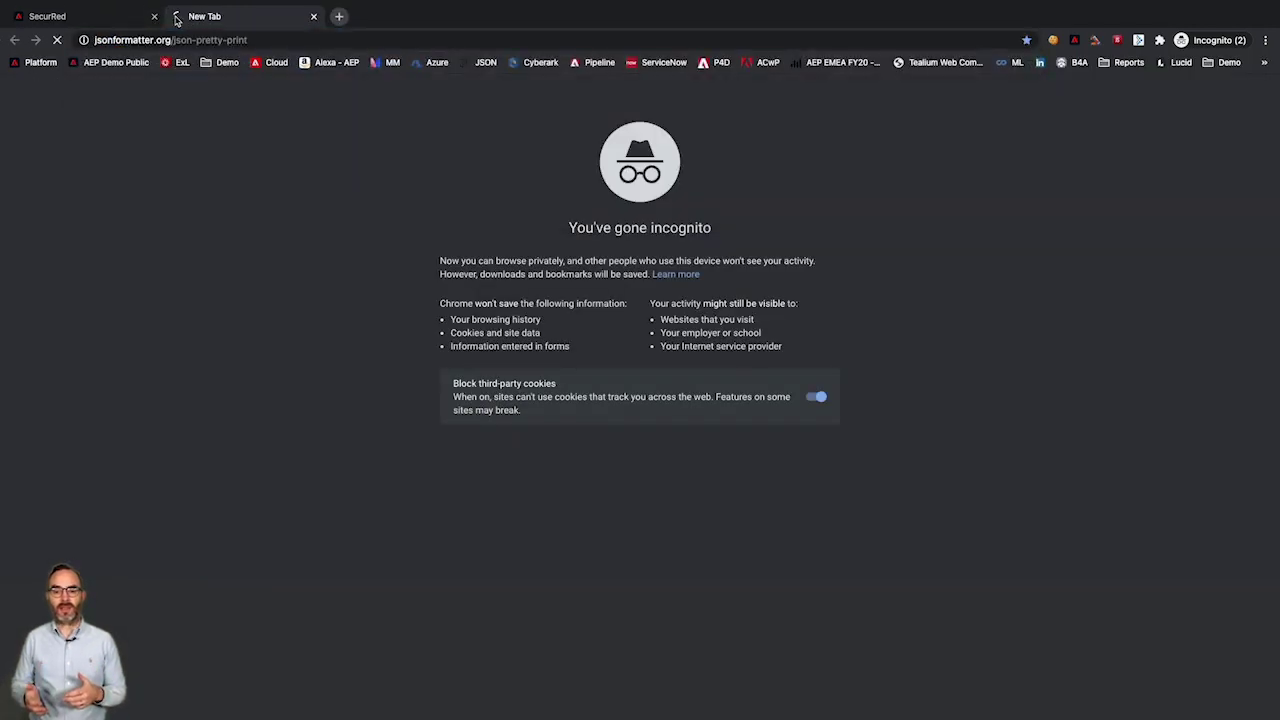
{"action": "key", "text": "super+a"}
{"action": "key", "text": "super+v"}
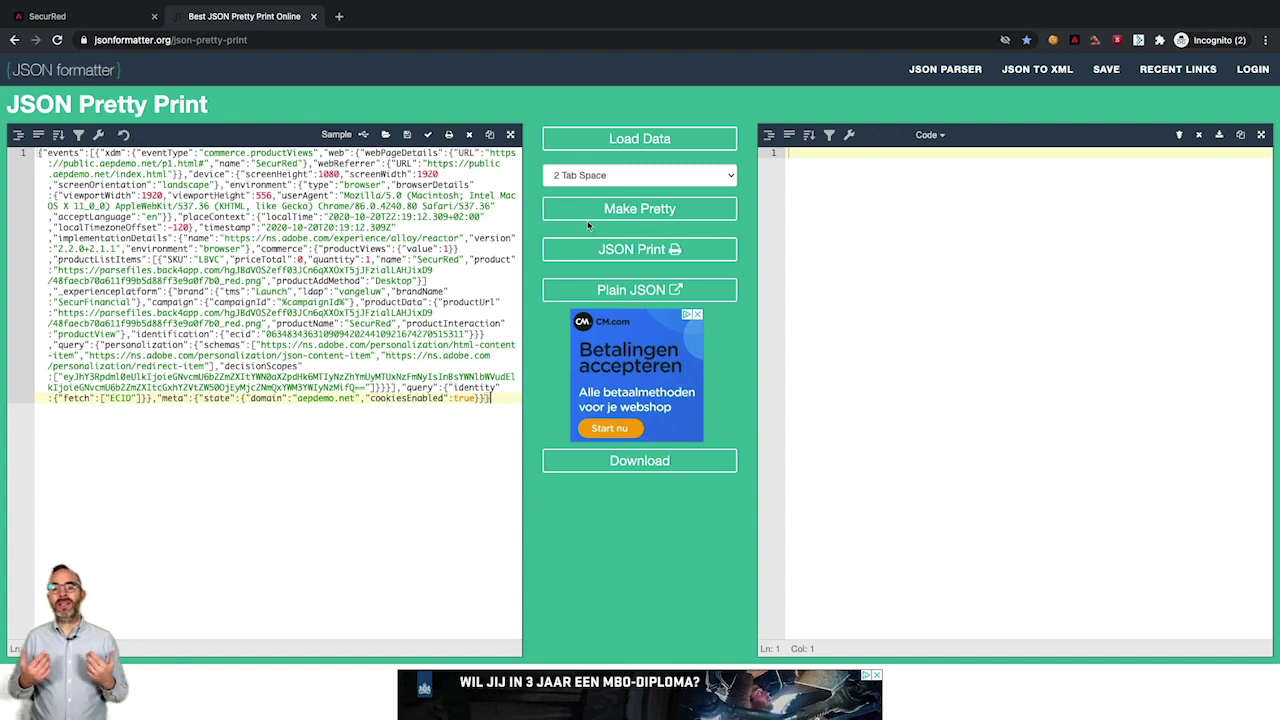
{"action": "left_click", "coordinate": [623, 210]}
{"action": "scroll", "coordinate": [1032, 257], "scroll_direction": "down", "scroll_amount": 10}
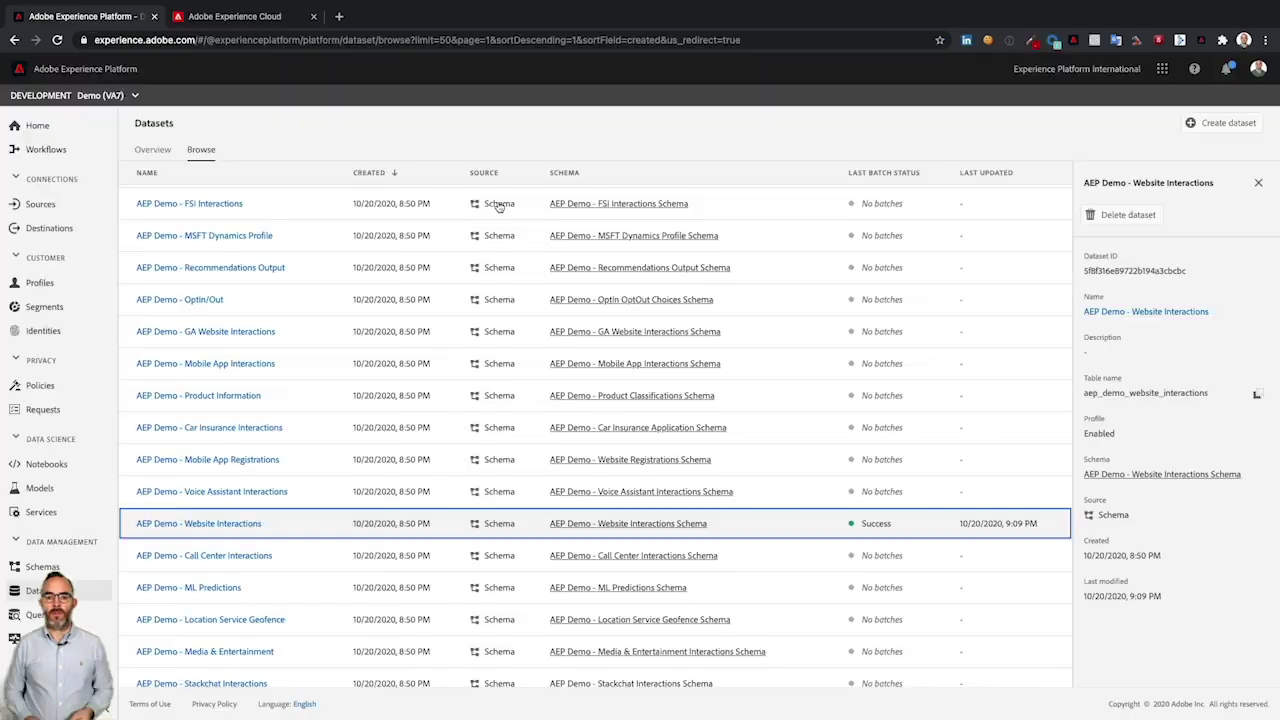
In Adobe Experience Platform, open the AEP Demo - Website Interactions dataset and preview its ingested records across all columns
{"action": "scroll", "coordinate": [240, 347], "scroll_direction": "down", "scroll_amount": 5}
{"action": "left_click", "coordinate": [240, 347]}
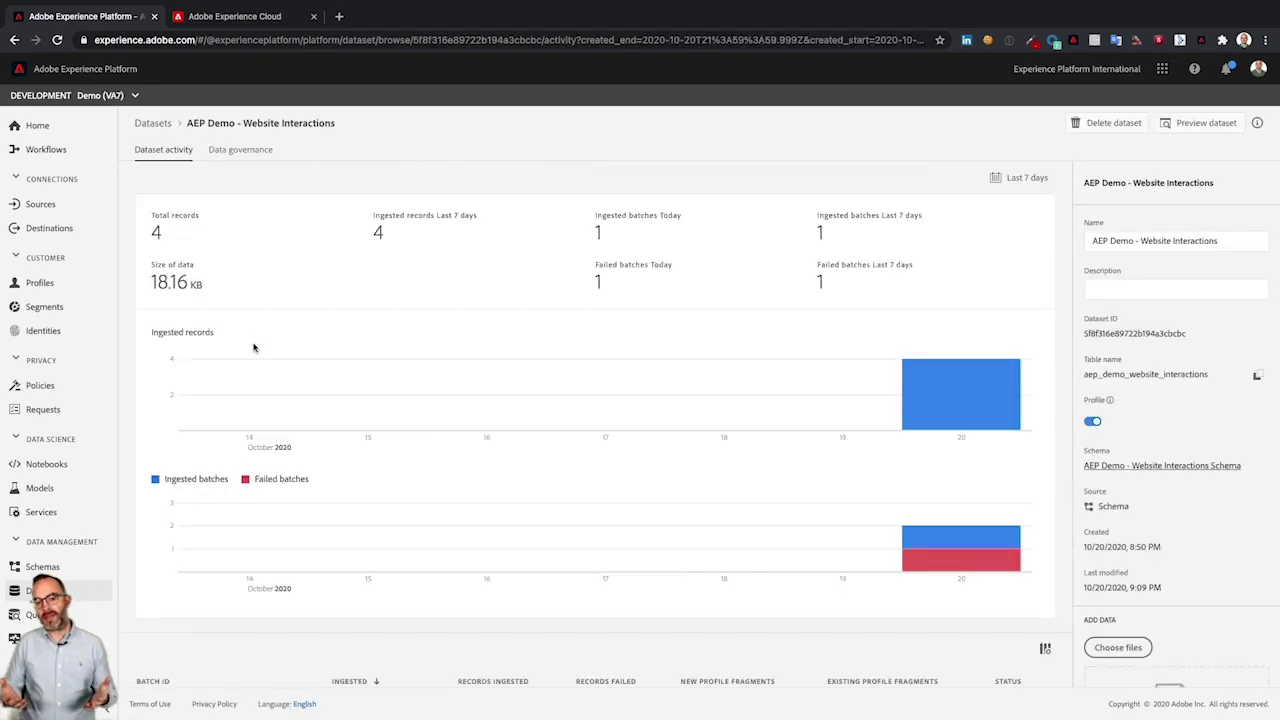
{"action": "scroll", "coordinate": [354, 371], "scroll_direction": "down", "scroll_amount": 3}
{"action": "left_click", "coordinate": [1217, 128]}
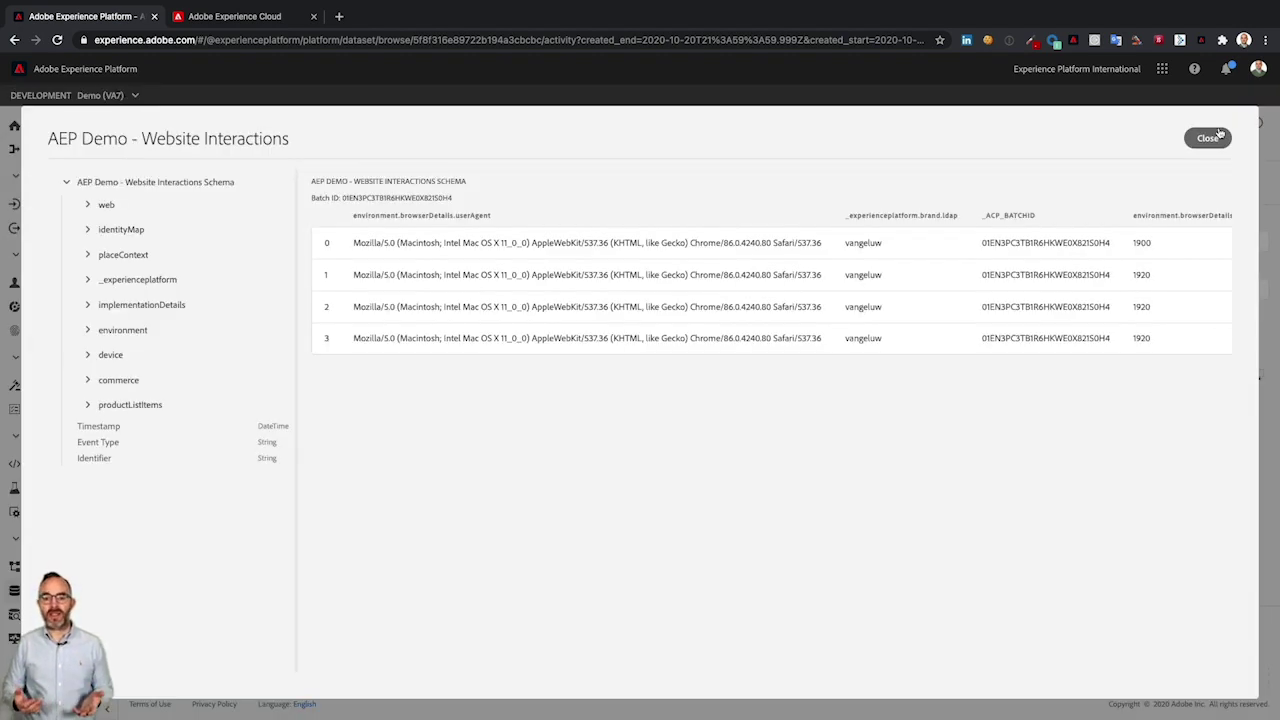
{"action": "scroll", "coordinate": [777, 258], "scroll_direction": "right", "scroll_amount": 10}
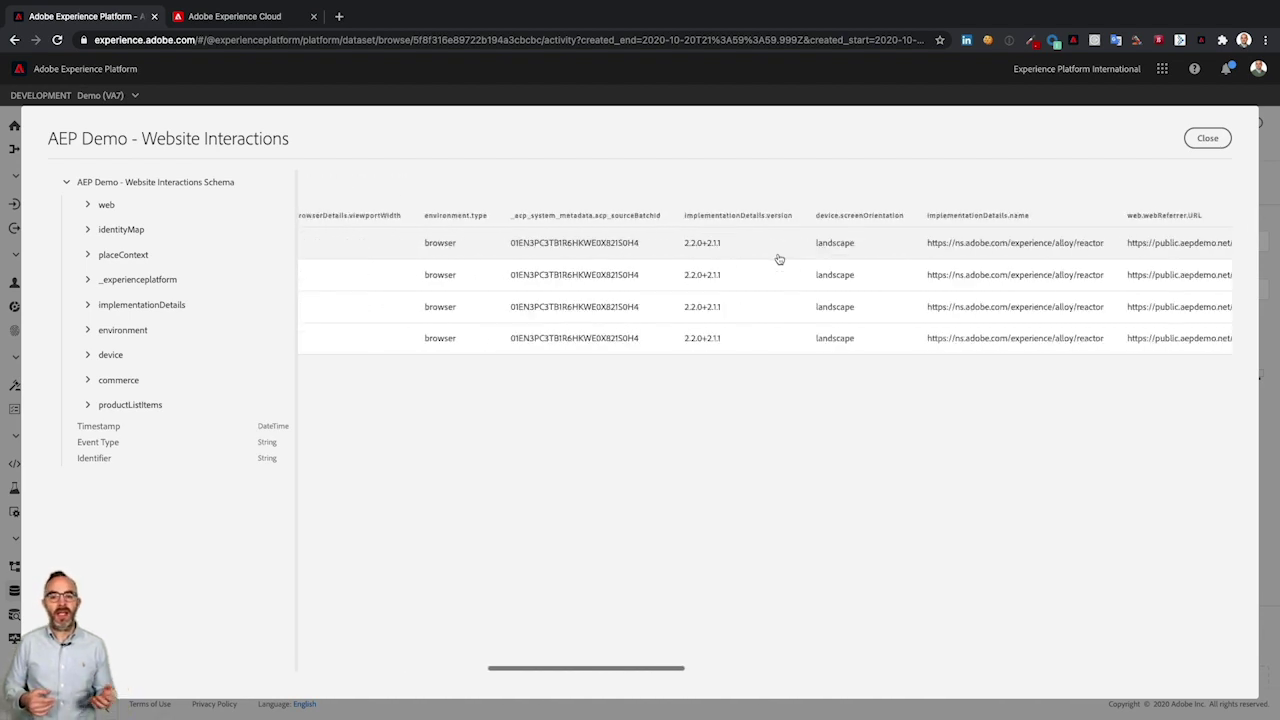
{"action": "scroll", "coordinate": [779, 259], "scroll_direction": "right", "scroll_amount": 15}
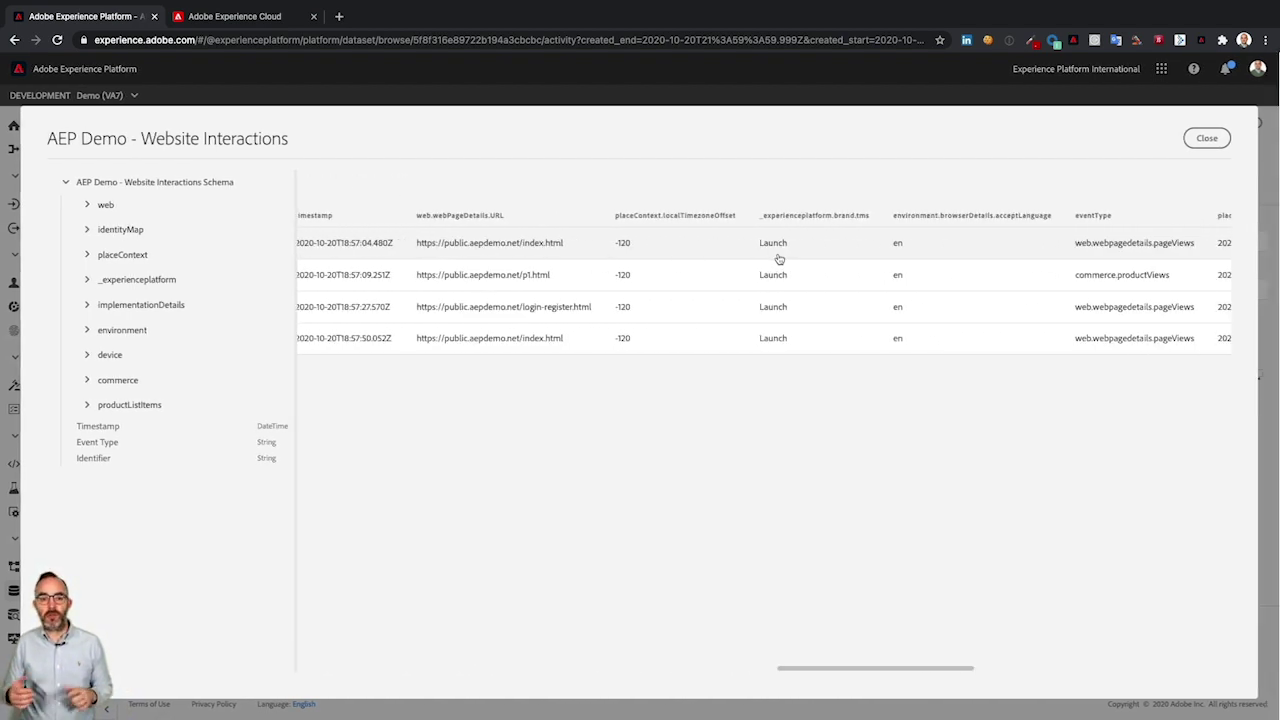
{"action": "scroll", "coordinate": [779, 259], "scroll_direction": "right", "scroll_amount": 15}
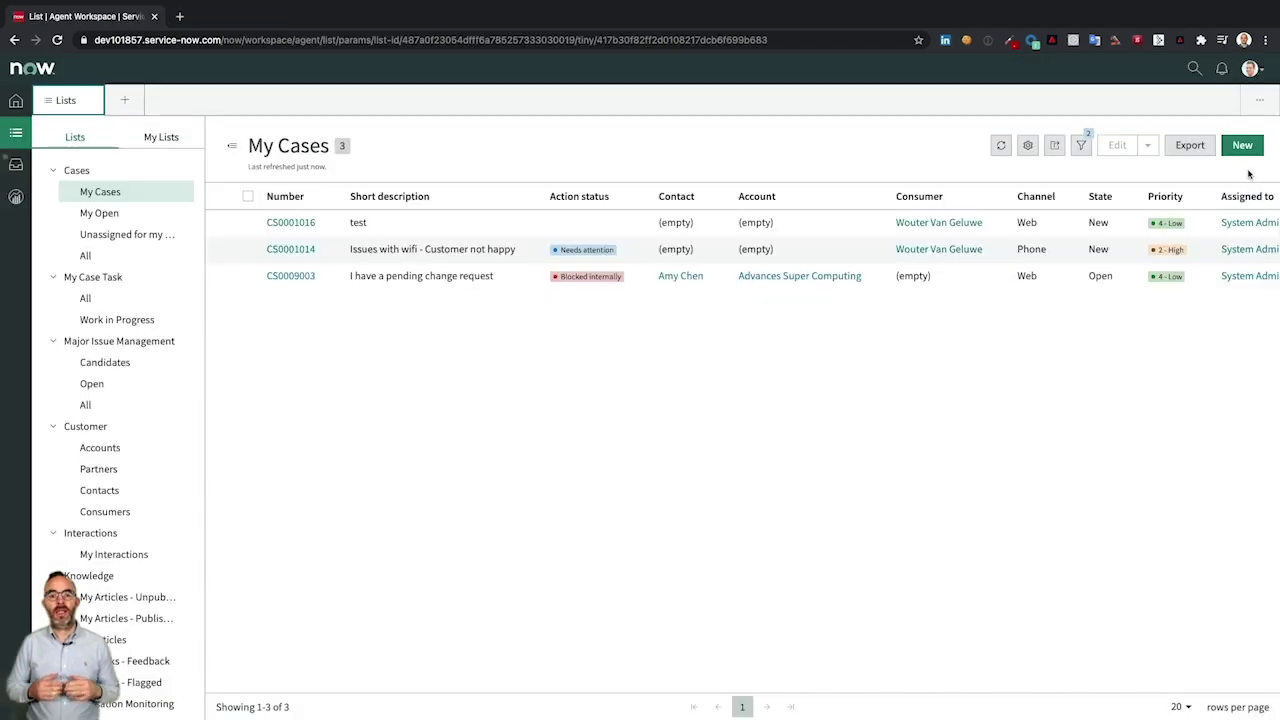
In ServiceNow, create and save a new case for the consumer with the short description "Issue with payments not going through"
{"action": "left_click", "coordinate": [1243, 143]}
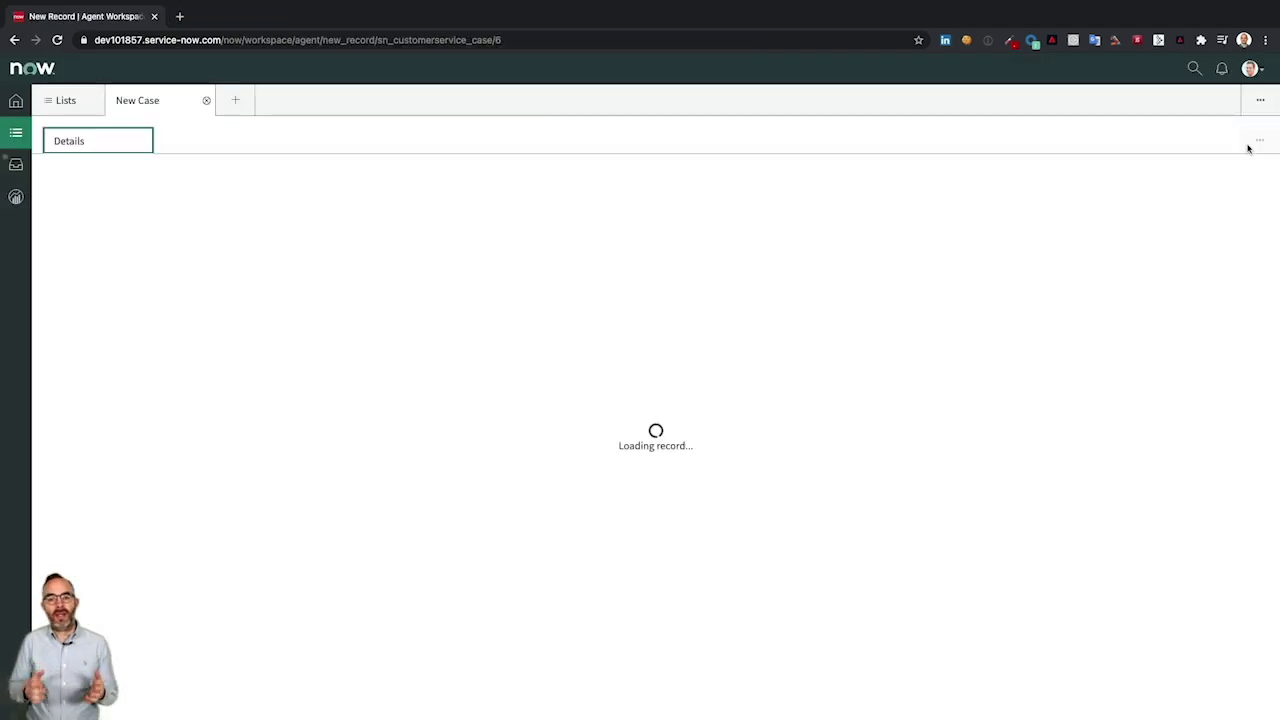
{"action": "left_click", "coordinate": [250, 447]}
{"action": "type", "text": "wouter"}
{"action": "left_click", "coordinate": [120, 411]}
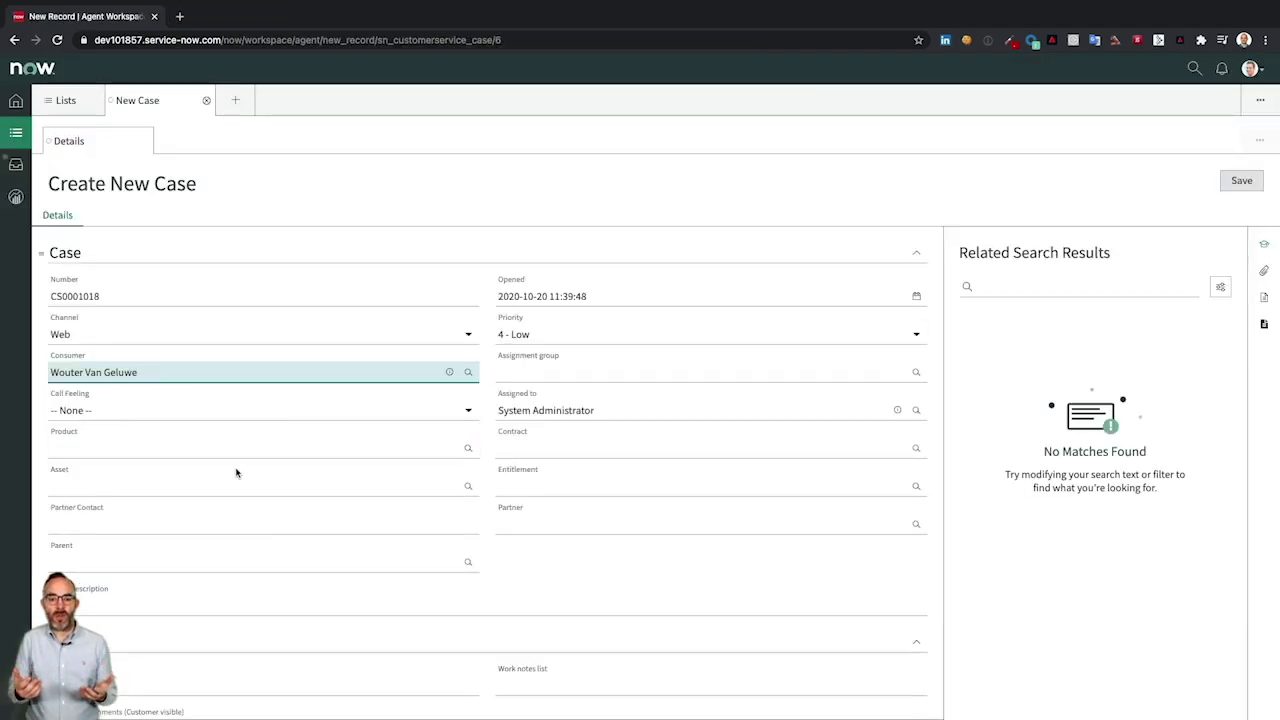
{"action": "left_click", "coordinate": [190, 601]}
{"action": "type", "text": "payments not going through"}
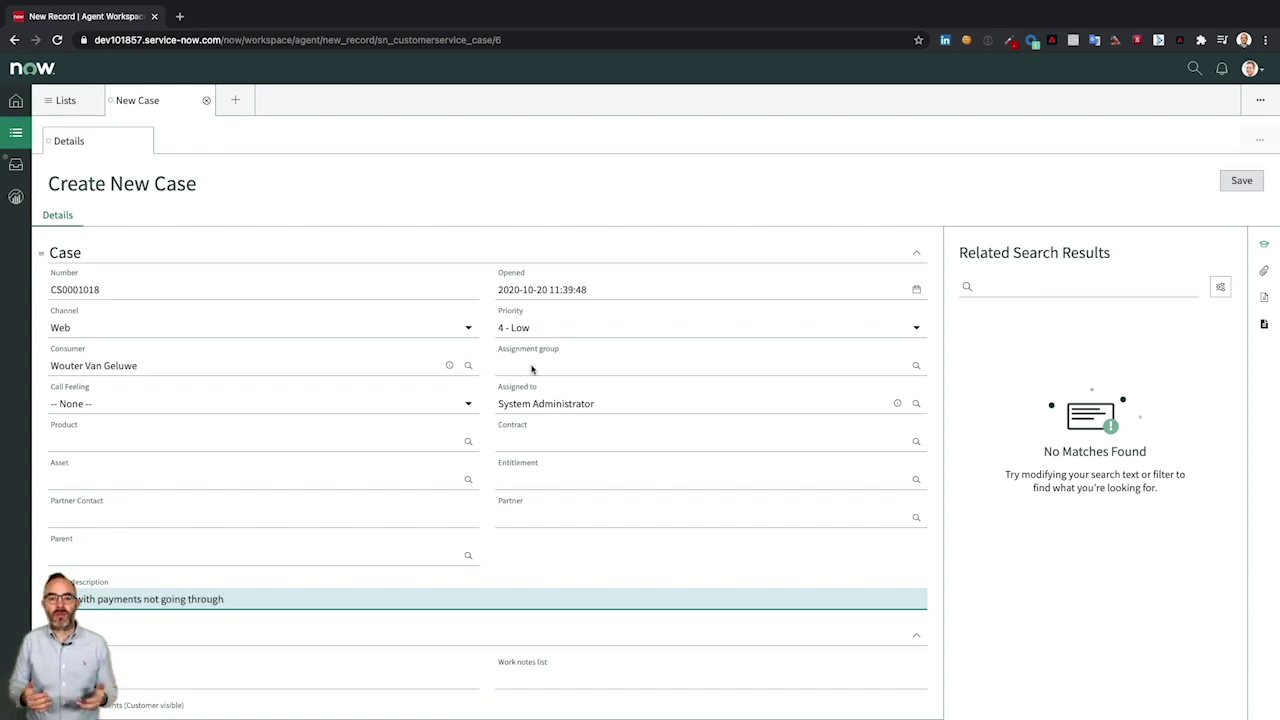
{"action": "left_click", "coordinate": [490, 428]}
{"action": "left_click", "coordinate": [1241, 180]}
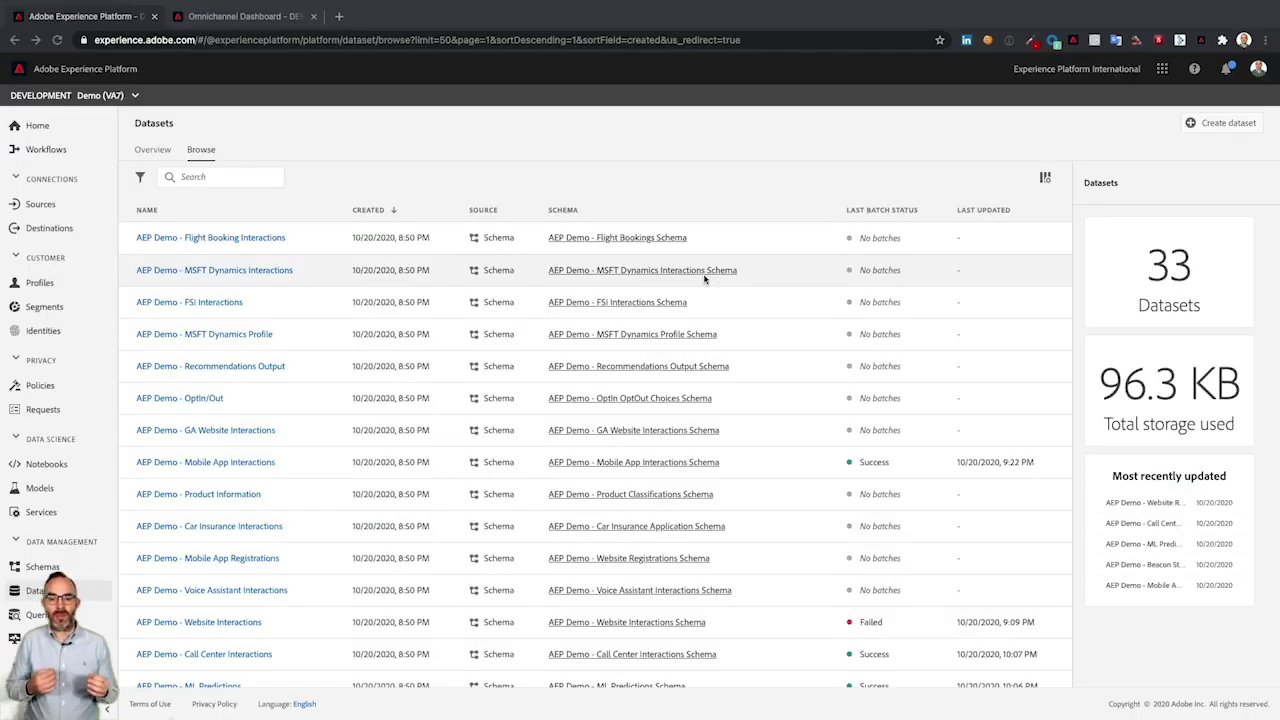
In Adobe Experience Platform, open the AEP Demo - Call Center Interactions dataset and examine its ingestion activity
{"action": "scroll", "coordinate": [704, 279], "scroll_direction": "down", "scroll_amount": 5}
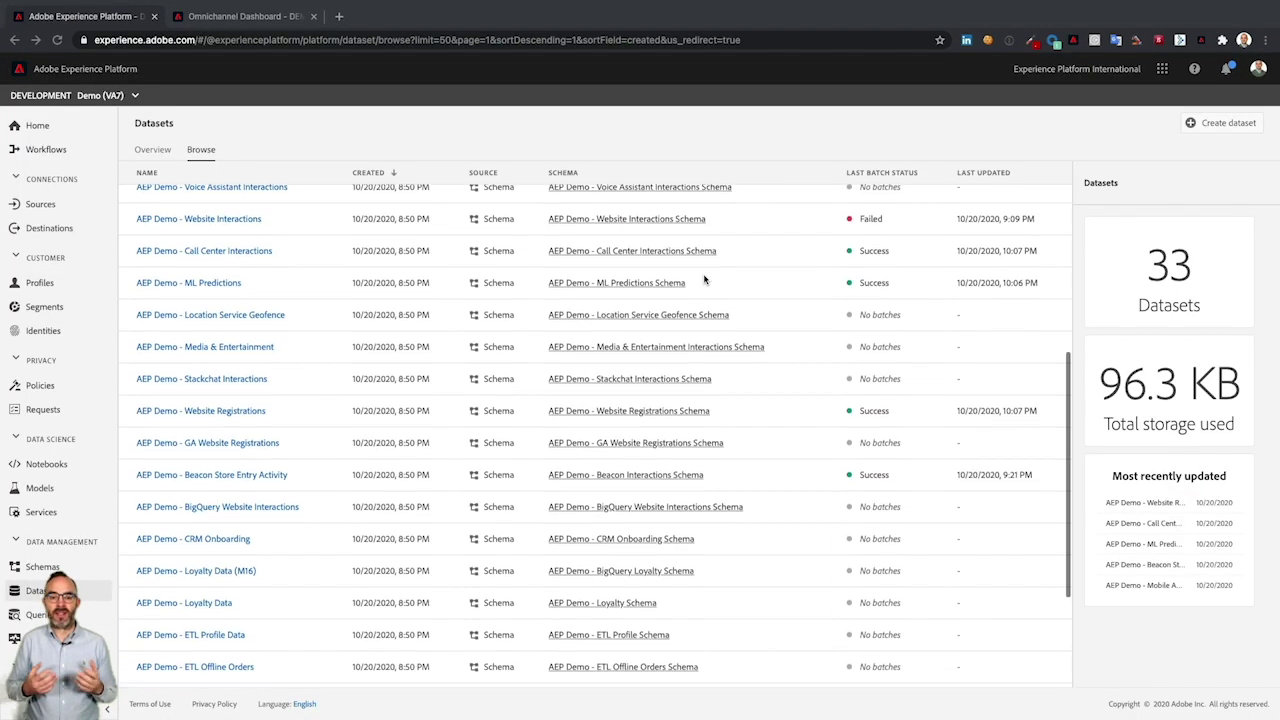
{"action": "scroll", "coordinate": [704, 279], "scroll_direction": "down", "scroll_amount": 1}
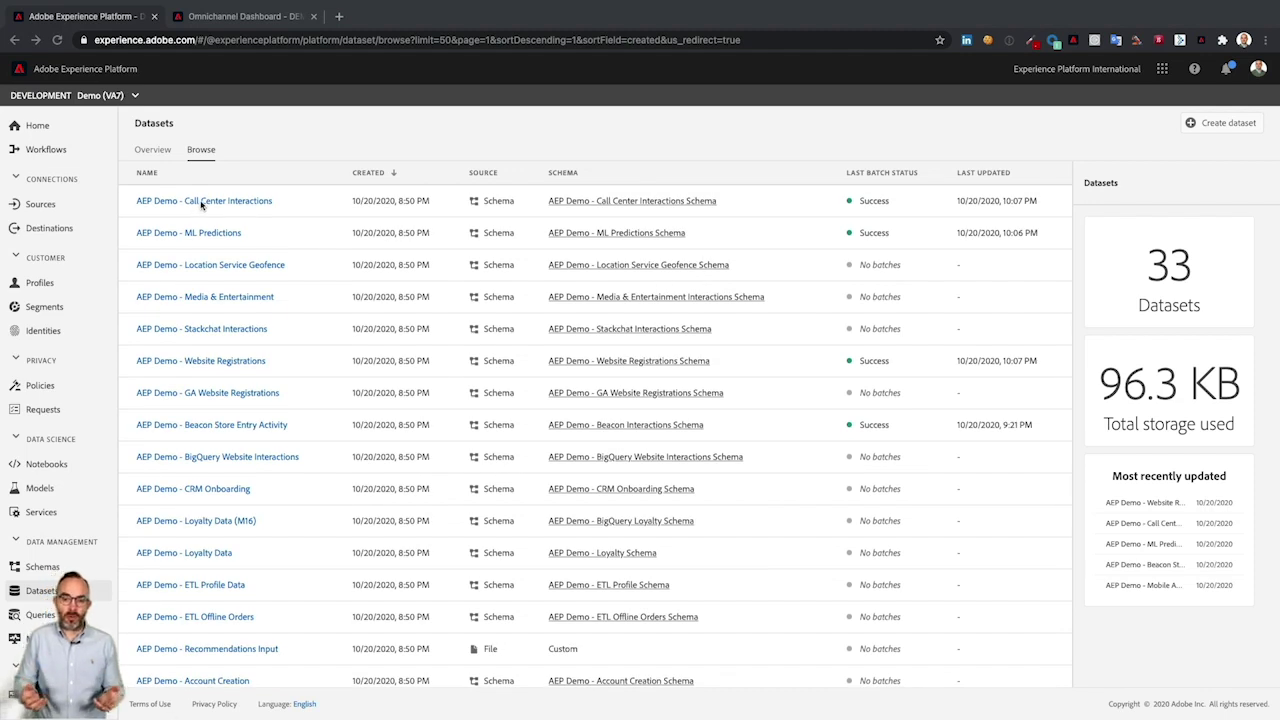
{"action": "left_click", "coordinate": [204, 203]}
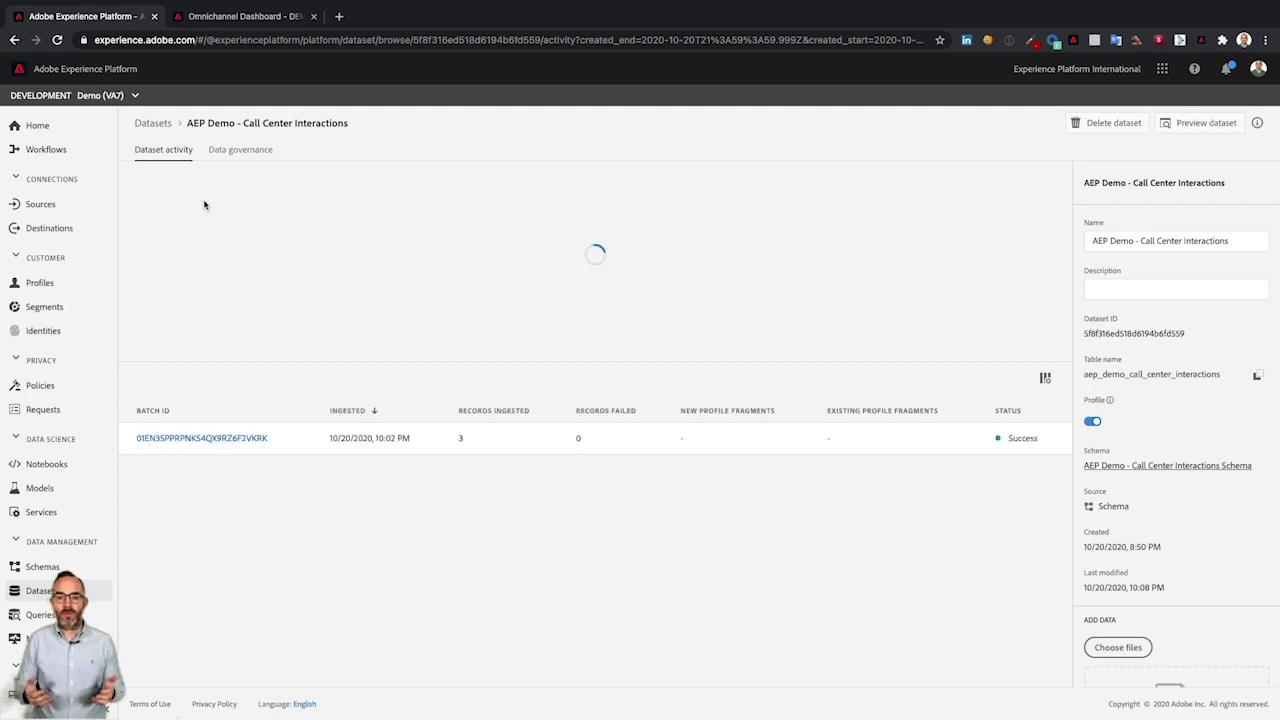
{"action": "scroll", "coordinate": [380, 270], "scroll_direction": "down", "scroll_amount": 2}
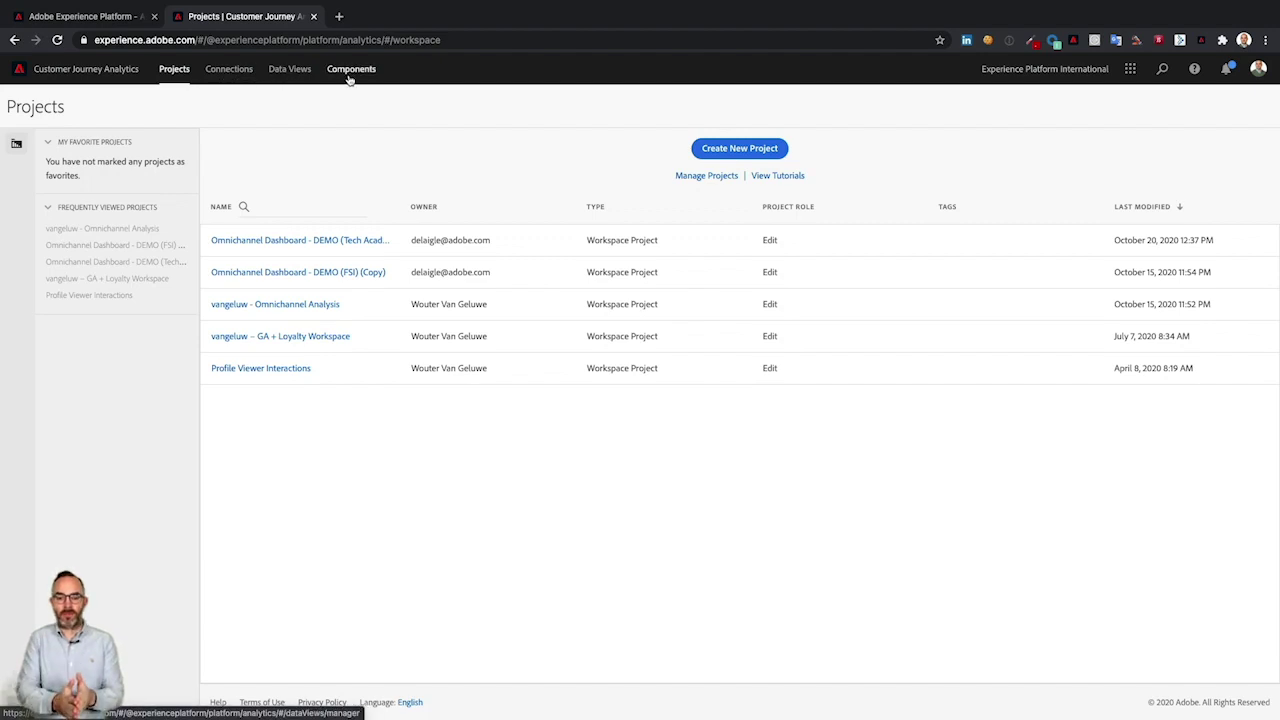
In Customer Journey Analytics, start a new connection and search the Prod sandbox datasets for "AEP Demo"
{"action": "left_click", "coordinate": [230, 72]}
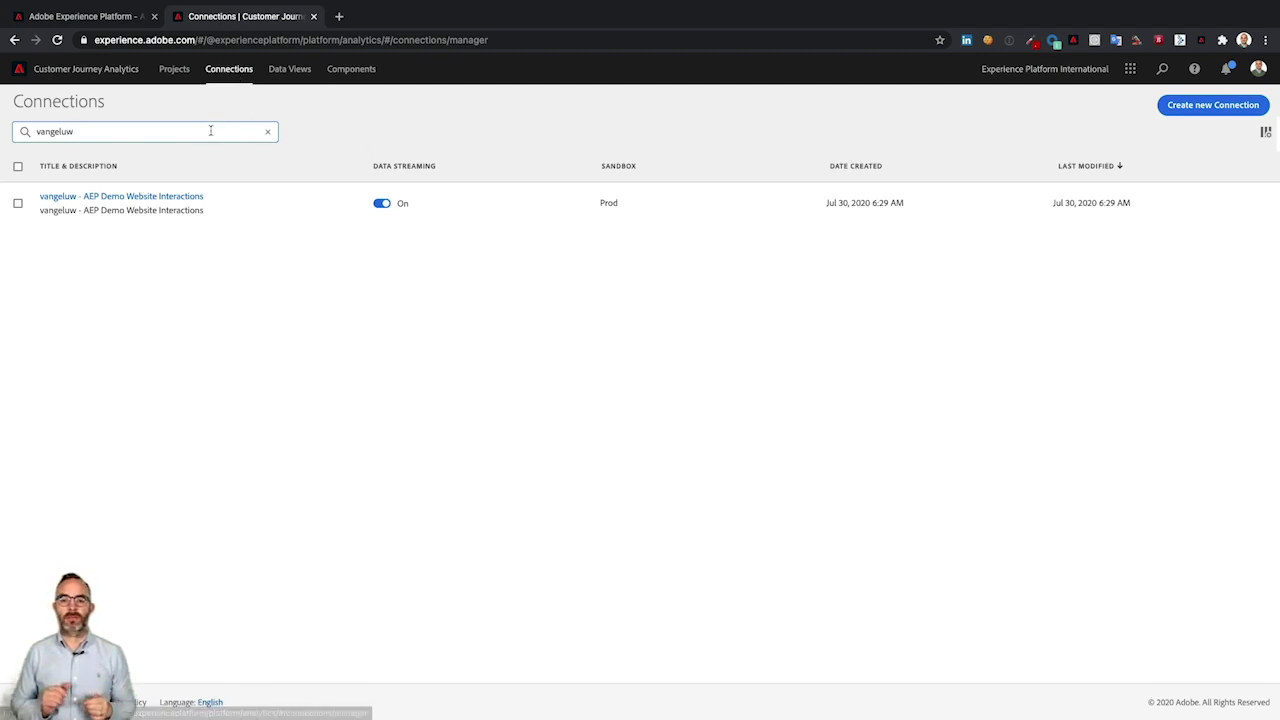
{"action": "left_click", "coordinate": [1178, 107]}
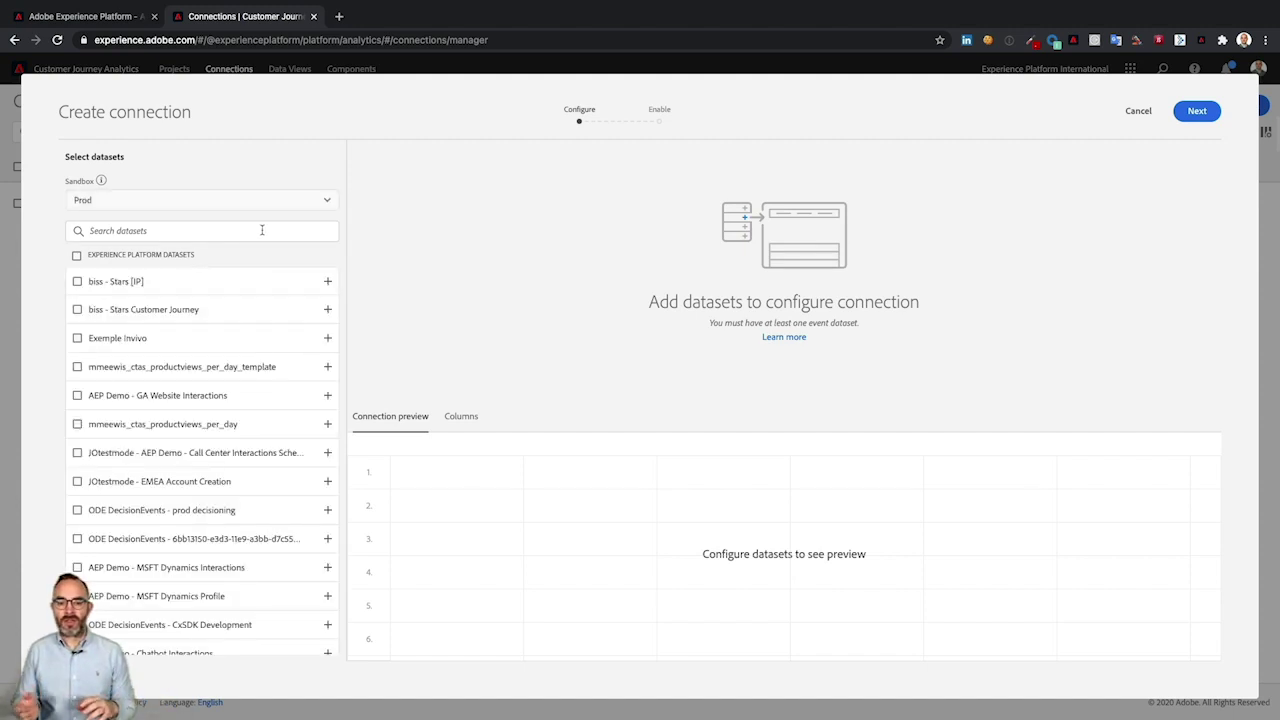
{"action": "left_click", "coordinate": [262, 230]}
{"action": "type", "text": "AEP Demo"}
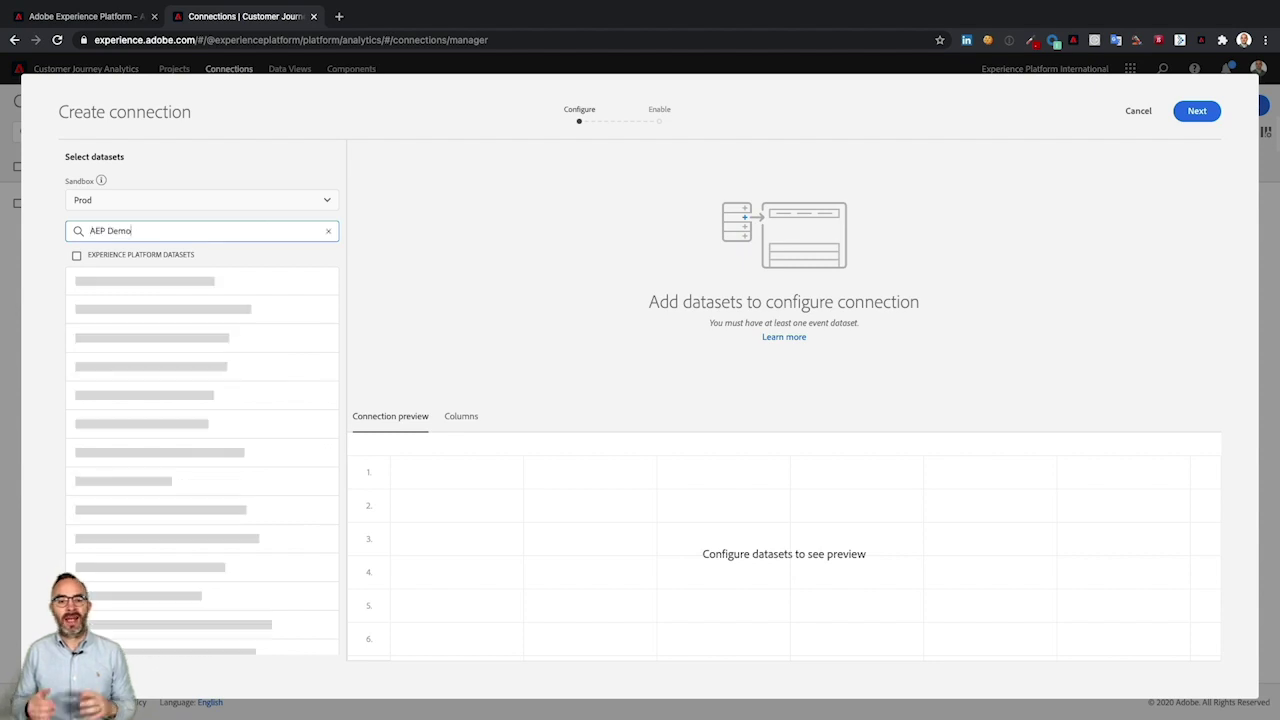
Select the AEP Demo Website Interactions, Mobile App Interactions and Call Center Interactions datasets for the connection
{"action": "scroll", "coordinate": [207, 378], "scroll_direction": "down", "scroll_amount": 2}
{"action": "left_click", "coordinate": [77, 446]}
{"action": "scroll", "coordinate": [200, 400], "scroll_direction": "down", "scroll_amount": 4}
{"action": "left_click", "coordinate": [77, 352]}
{"action": "scroll", "coordinate": [175, 410], "scroll_direction": "down", "scroll_amount": 5}
{"action": "left_click", "coordinate": [77, 471]}
Preview the Call Center Interactions dataset's sample record and look through its columns
{"action": "mouse_move", "coordinate": [312, 473]}
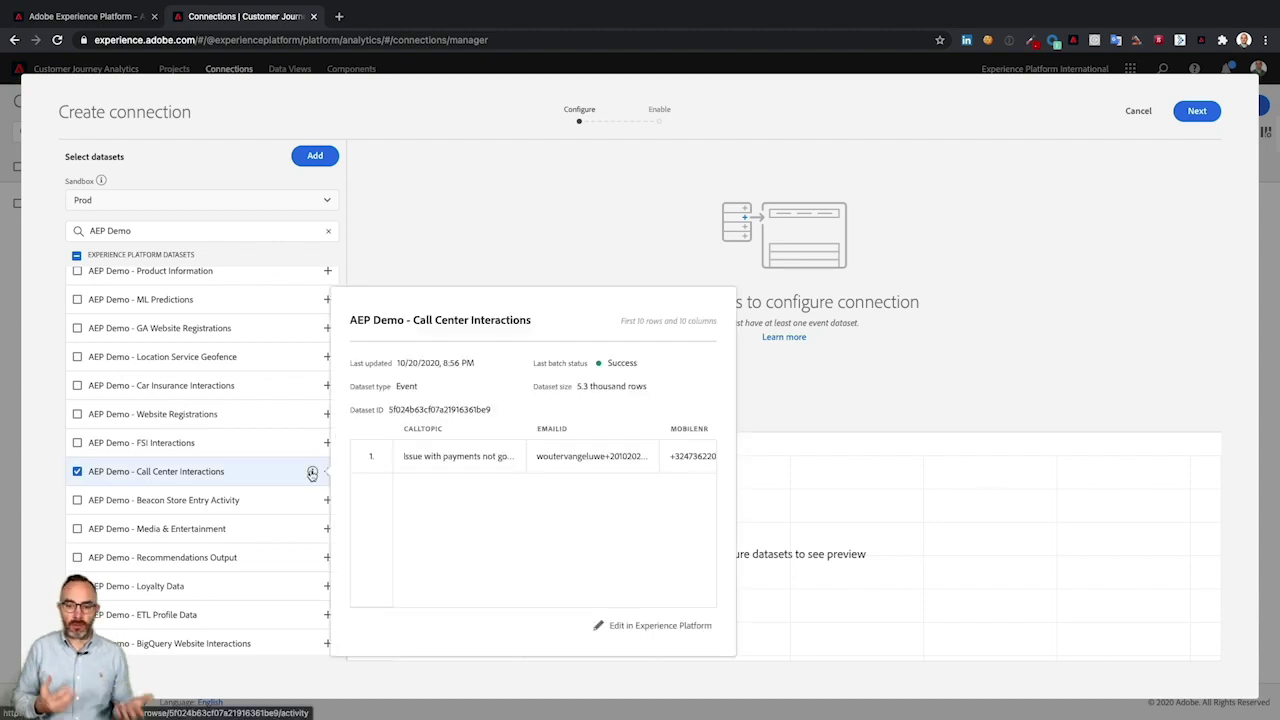
{"action": "scroll", "coordinate": [472, 466], "scroll_direction": "right", "scroll_amount": 5}
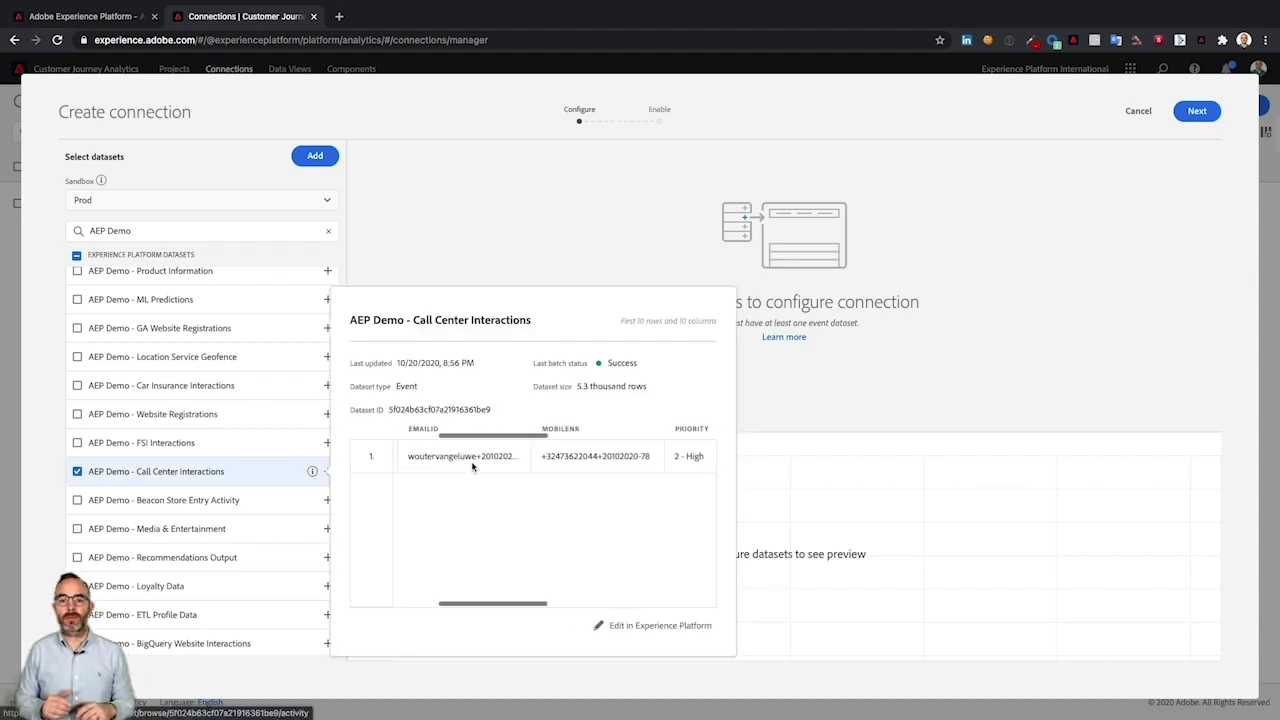
{"action": "scroll", "coordinate": [472, 466], "scroll_direction": "right", "scroll_amount": 5}
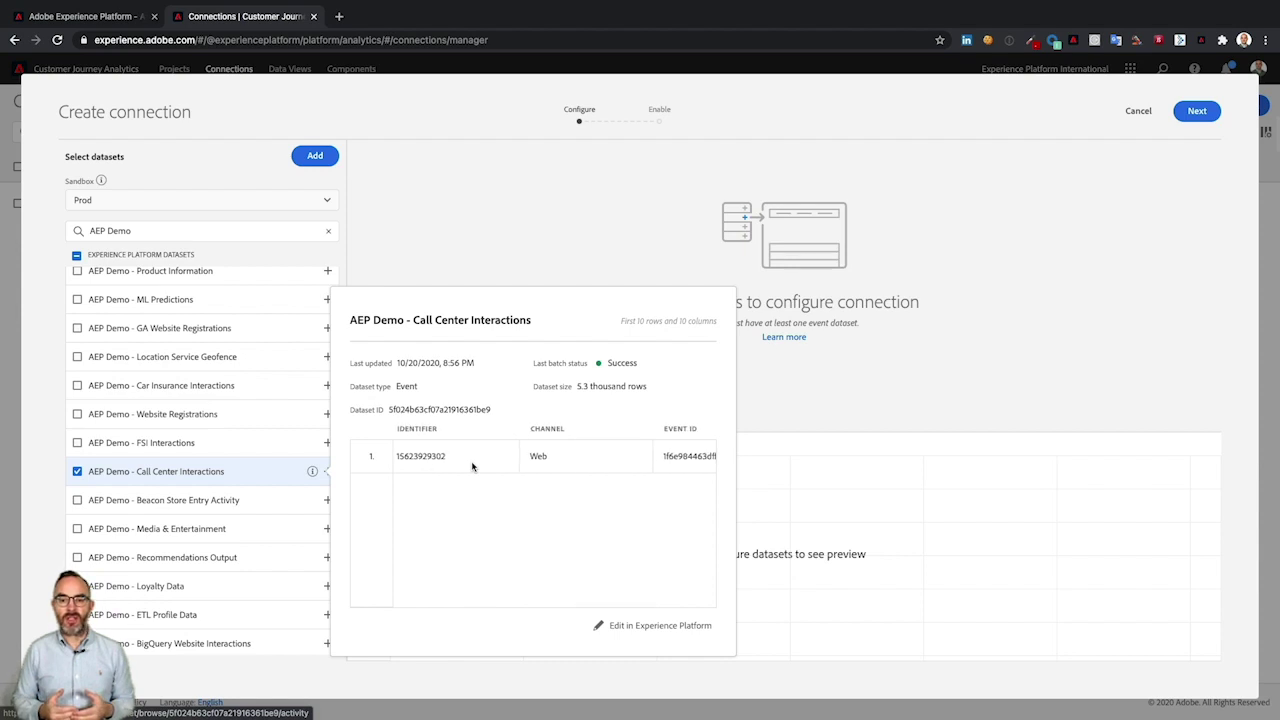
{"action": "scroll", "coordinate": [472, 466], "scroll_direction": "left", "scroll_amount": 8}
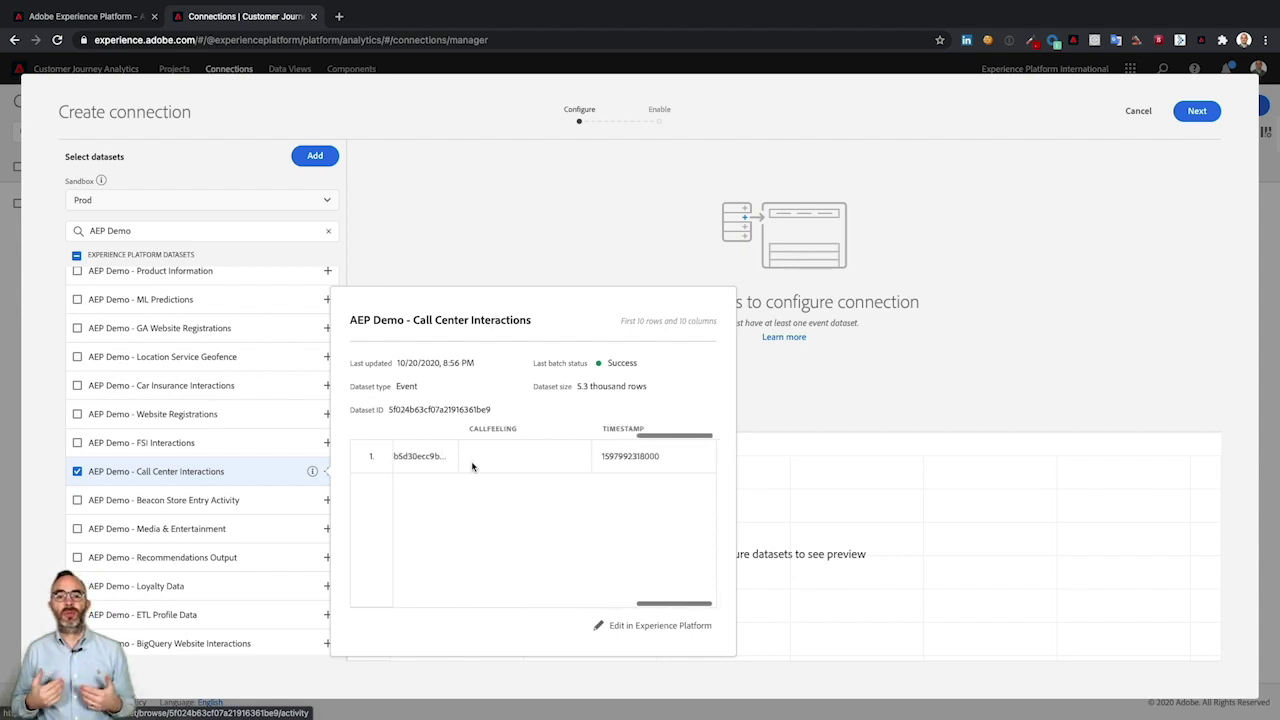
Add the selected datasets to the connection and set the Website Interactions dataset's person ID to emailId
{"action": "left_click", "coordinate": [316, 158]}
{"action": "left_click", "coordinate": [728, 211]}
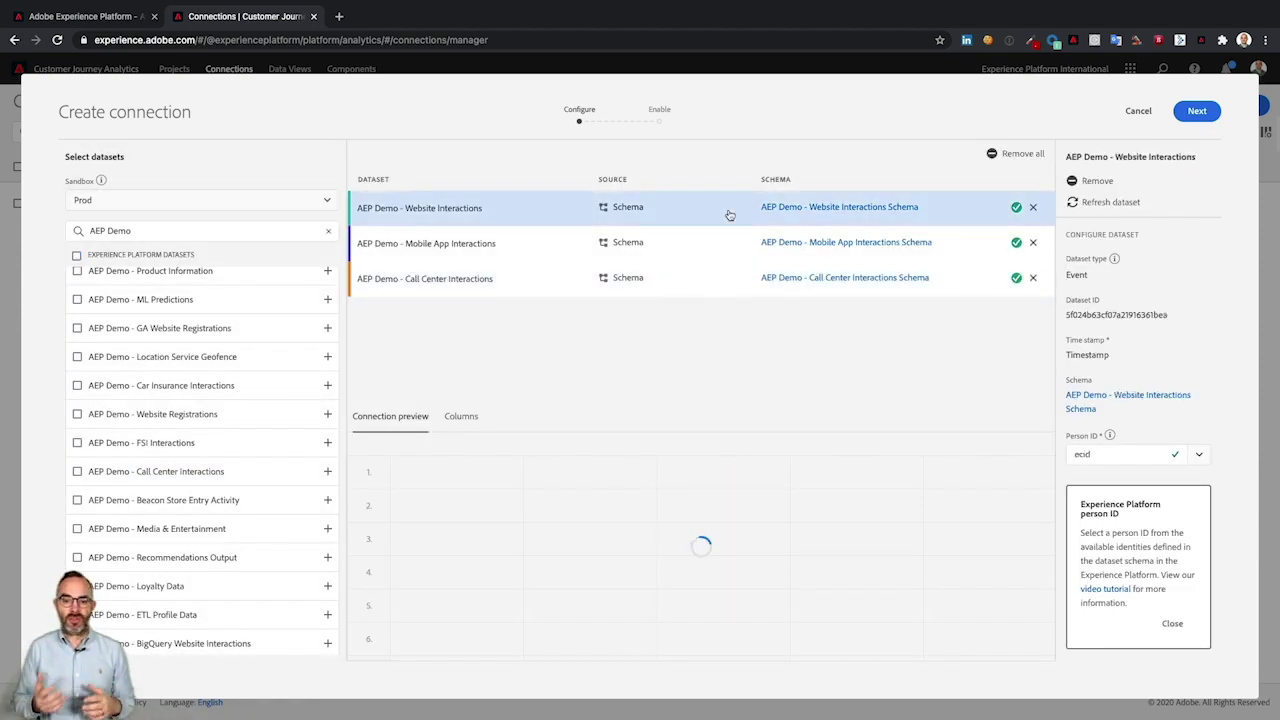
{"action": "left_click", "coordinate": [1110, 454]}
{"action": "left_click", "coordinate": [1140, 543]}
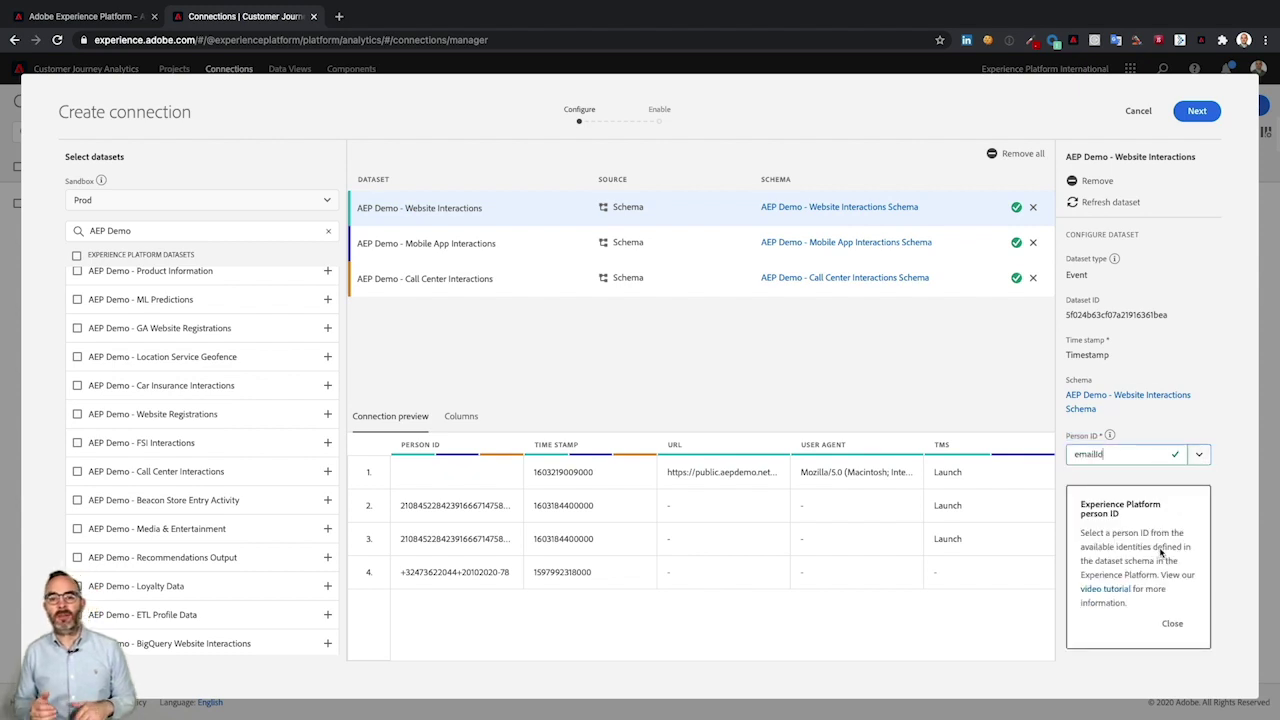
Set the Mobile App Interactions dataset's person ID to Identity Map with the Email namespace
{"action": "left_click", "coordinate": [741, 243]}
{"action": "left_click", "coordinate": [1110, 454]}
{"action": "type", "text": "mobi"}
{"action": "left_click", "coordinate": [1110, 477]}
{"action": "left_click", "coordinate": [1130, 531]}
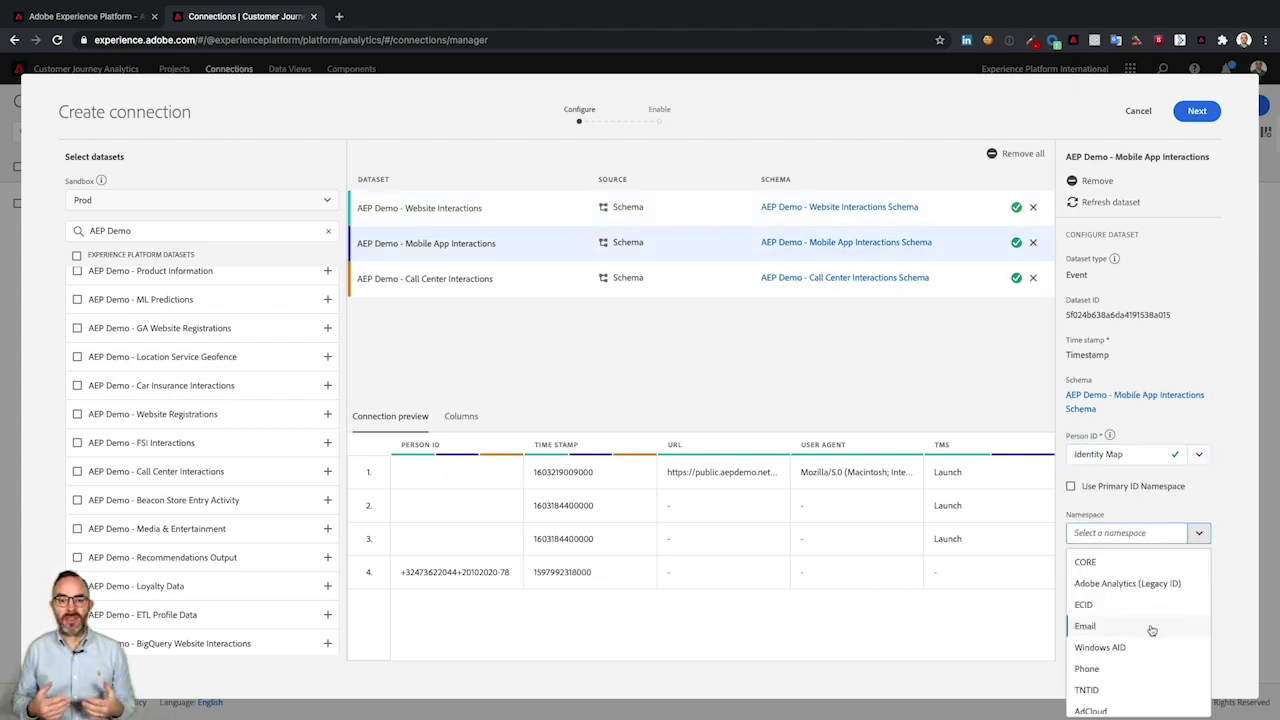
{"action": "left_click", "coordinate": [1151, 629]}
Set the Call Center Interactions dataset's person ID to emailId and check the columns in the connection preview
{"action": "left_click", "coordinate": [723, 283]}
{"action": "left_click", "coordinate": [1110, 454]}
{"action": "left_click", "coordinate": [1140, 543]}
{"action": "scroll", "coordinate": [478, 576], "scroll_direction": "right", "scroll_amount": 5}
{"action": "scroll", "coordinate": [478, 576], "scroll_direction": "right", "scroll_amount": 10}
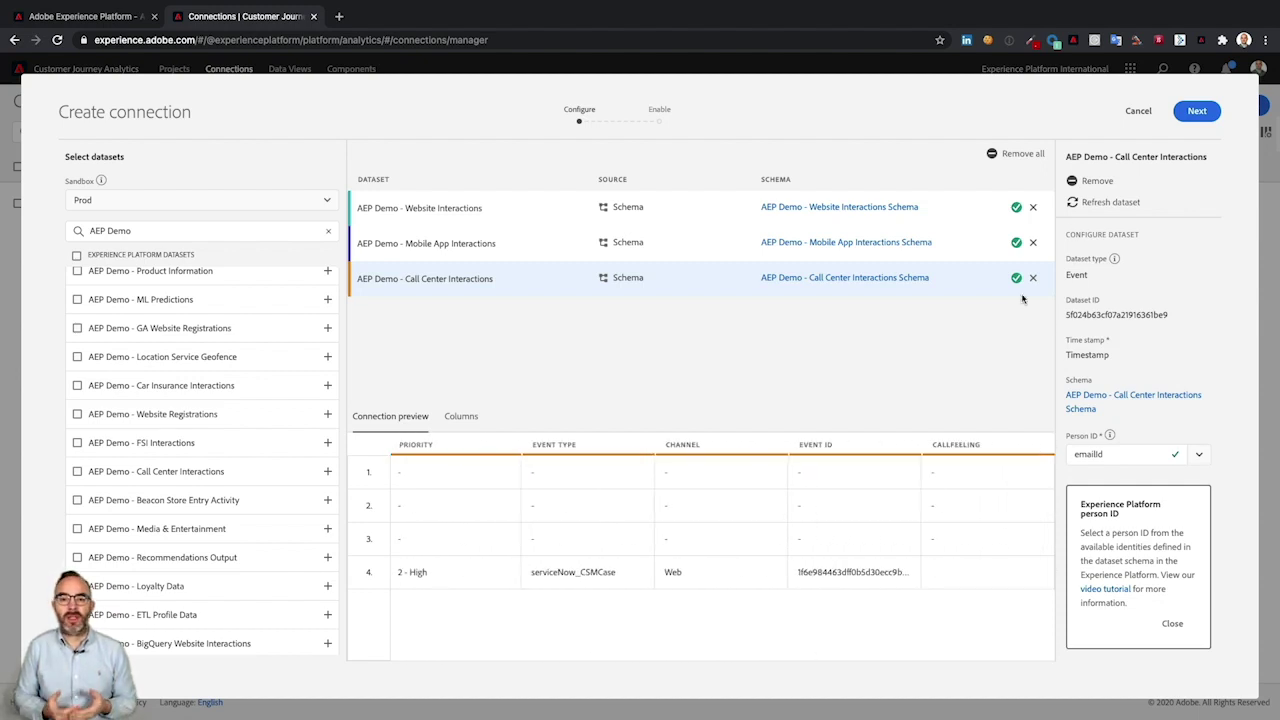
Name the connection Tech Academy Demo, enable importing all existing data, and save it to start a new data view
{"action": "left_click", "coordinate": [1195, 111]}
{"action": "left_click", "coordinate": [423, 251]}
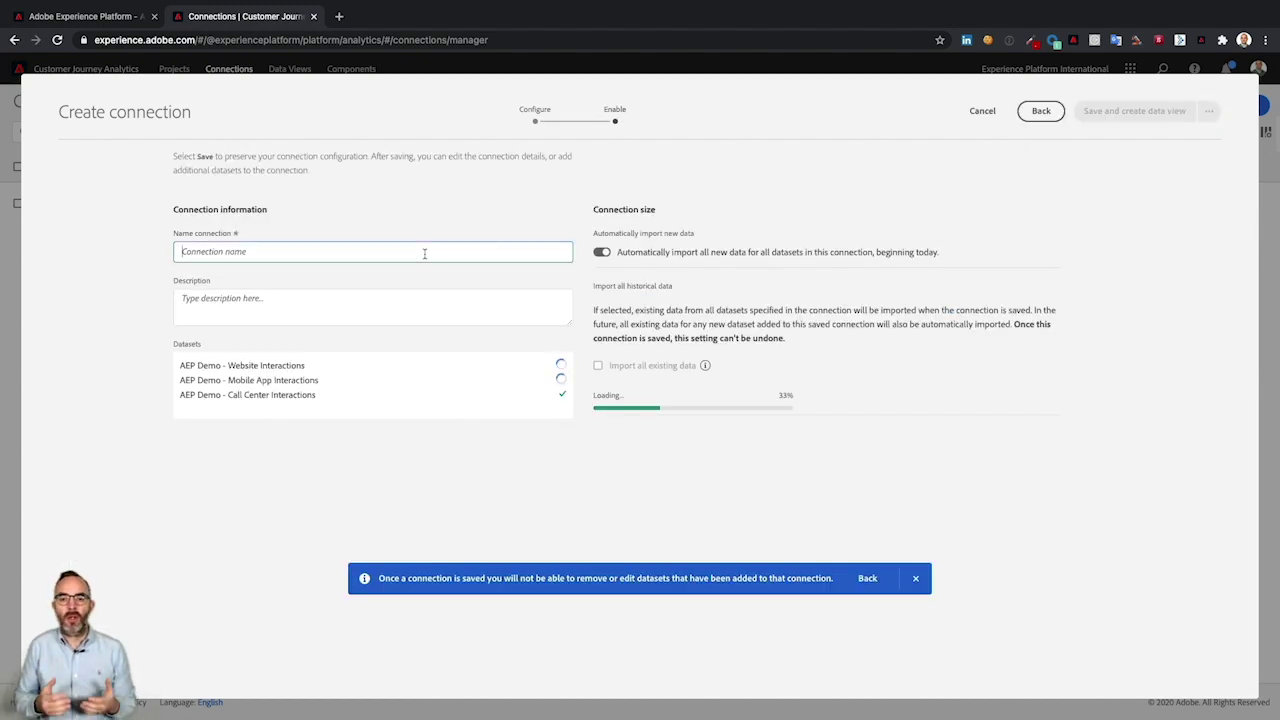
{"action": "type", "text": "Tech Academy Demo"}
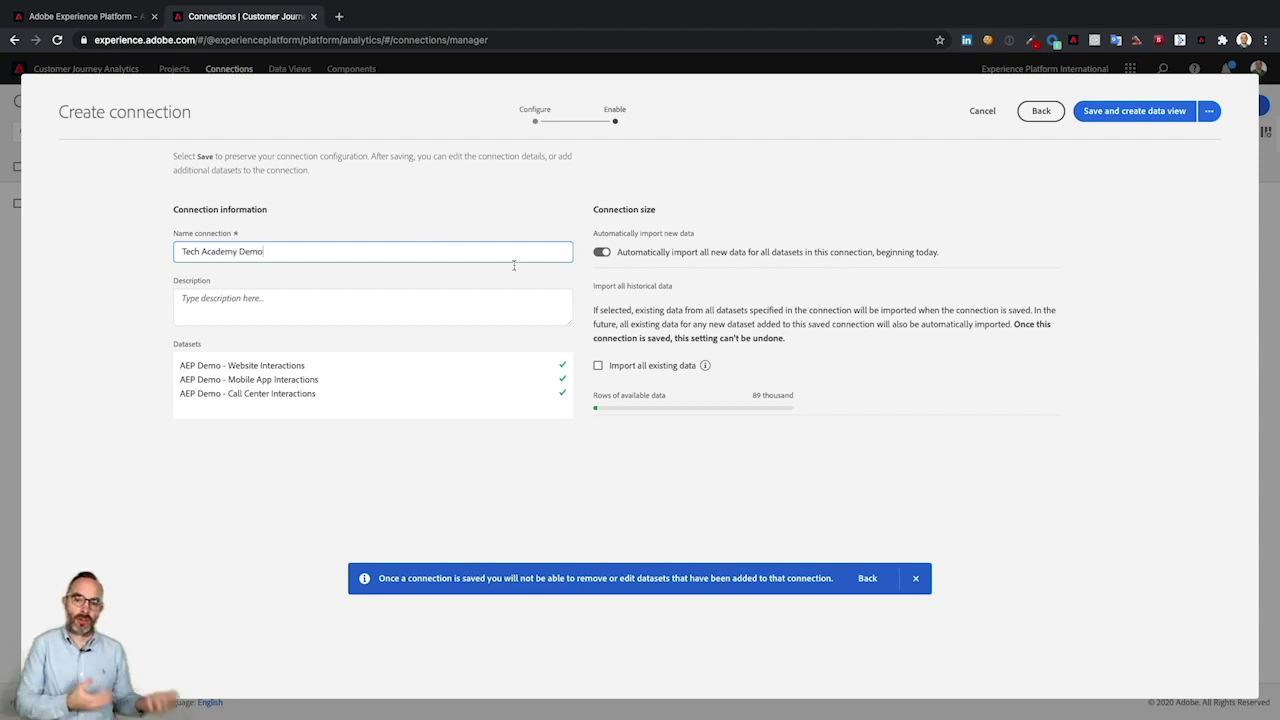
{"action": "left_click", "coordinate": [602, 253]}
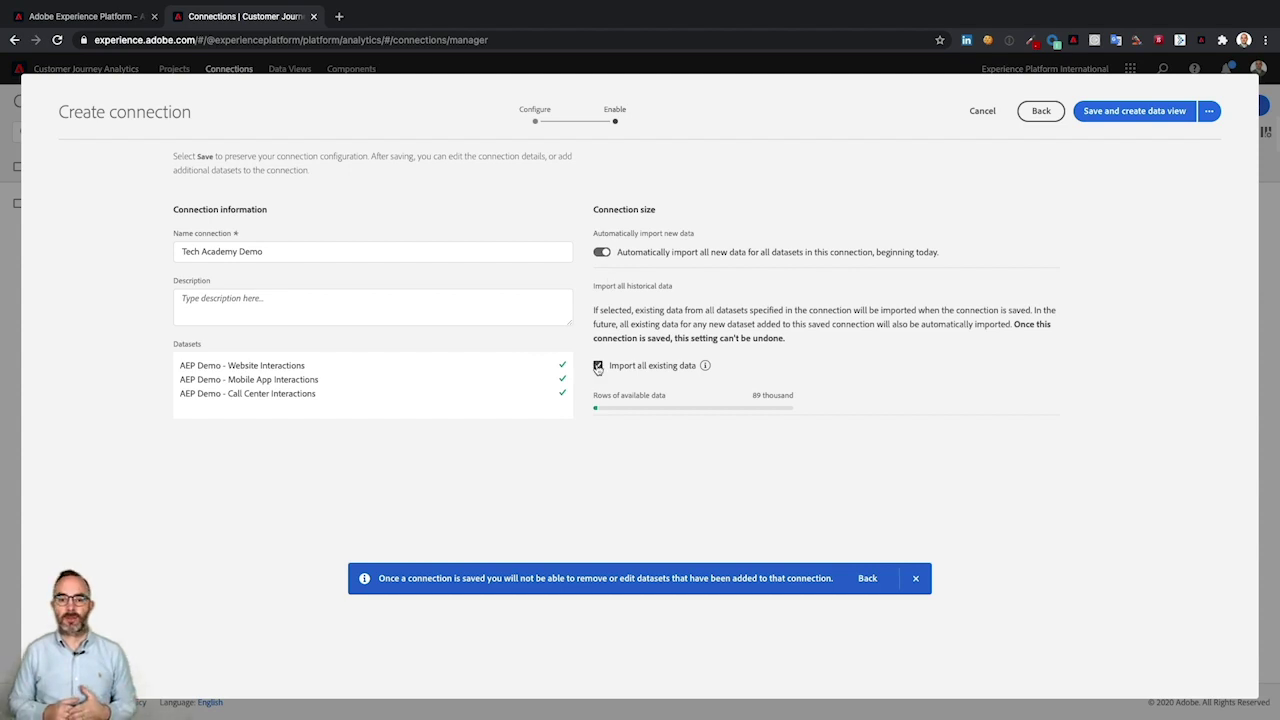
{"action": "left_click", "coordinate": [1117, 118]}
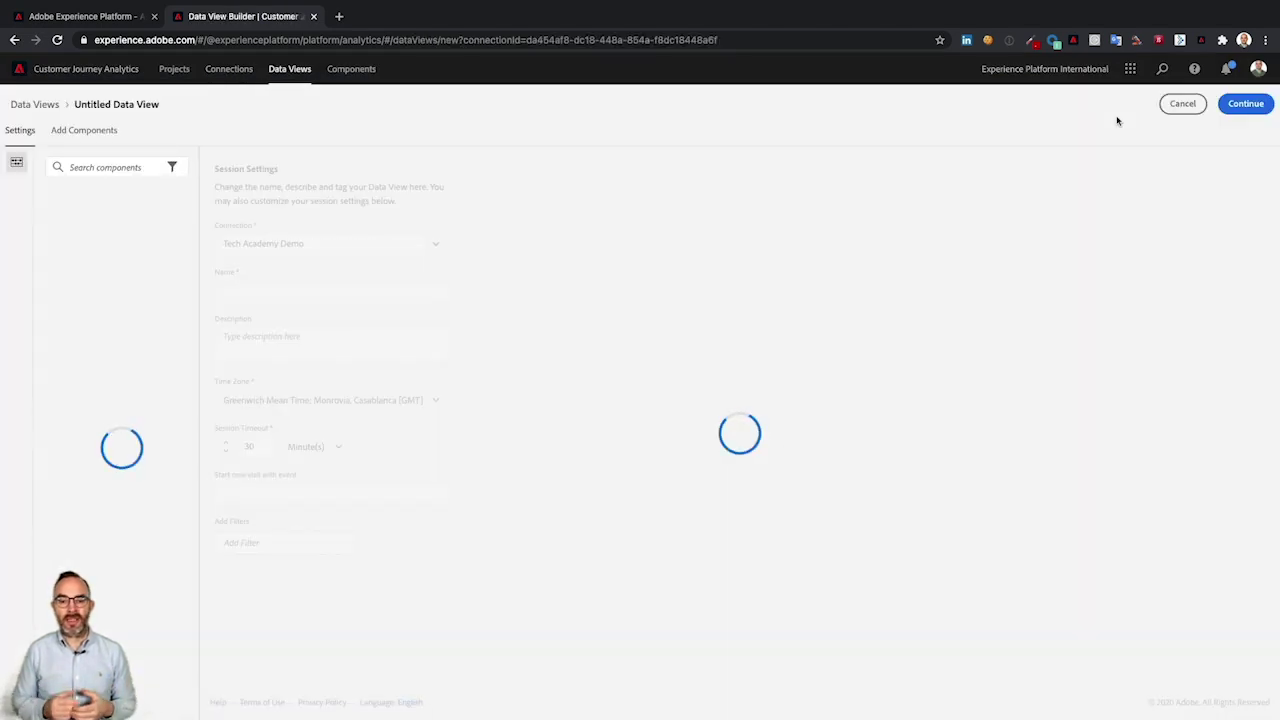
Name the data view Tech Academy Demo Data View, set its time zone to Berlin, Stockholm, Rome (GMT+01:00), and continue to adding components
{"action": "left_click", "coordinate": [362, 292]}
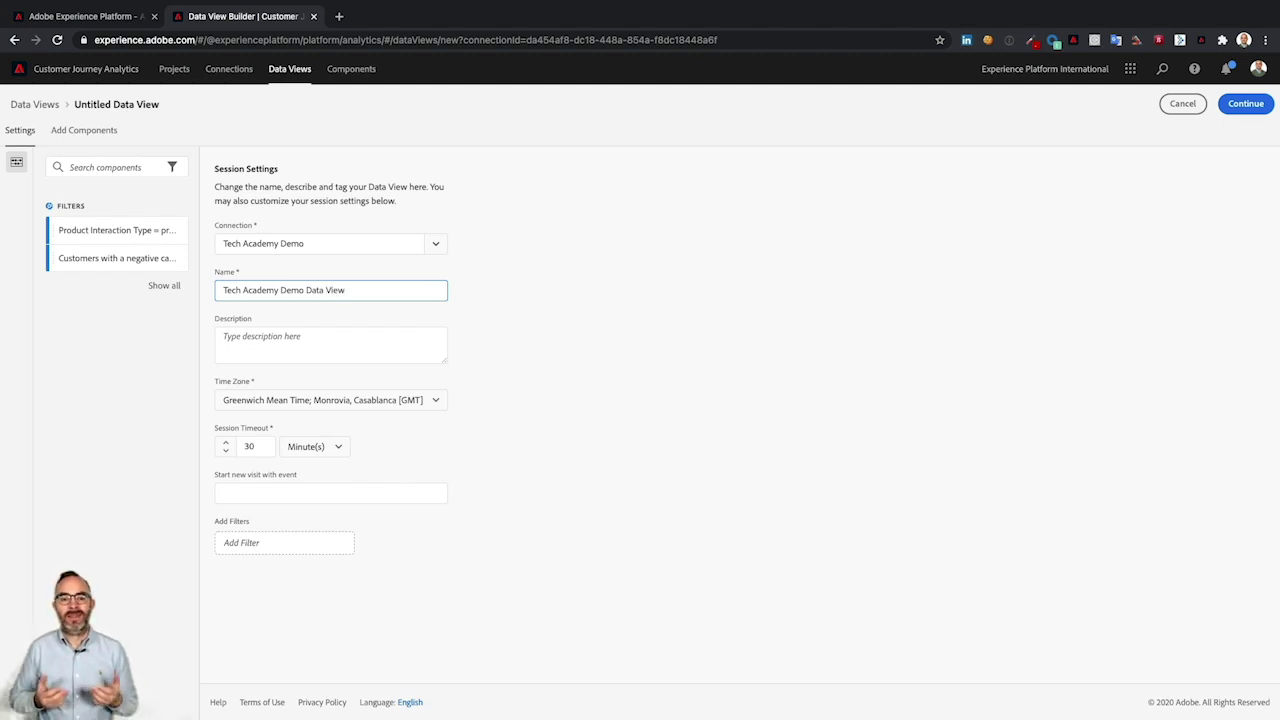
{"action": "left_click", "coordinate": [358, 408]}
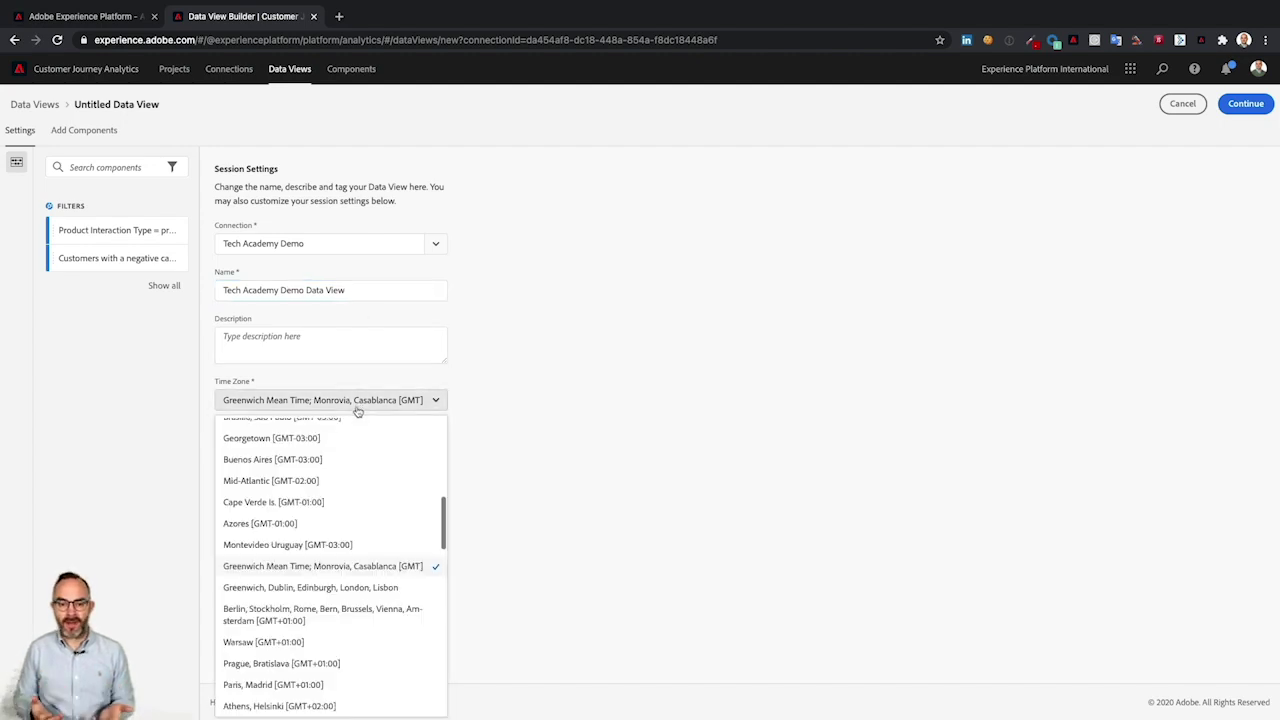
{"action": "left_click", "coordinate": [336, 627]}
{"action": "double_click", "coordinate": [241, 447]}
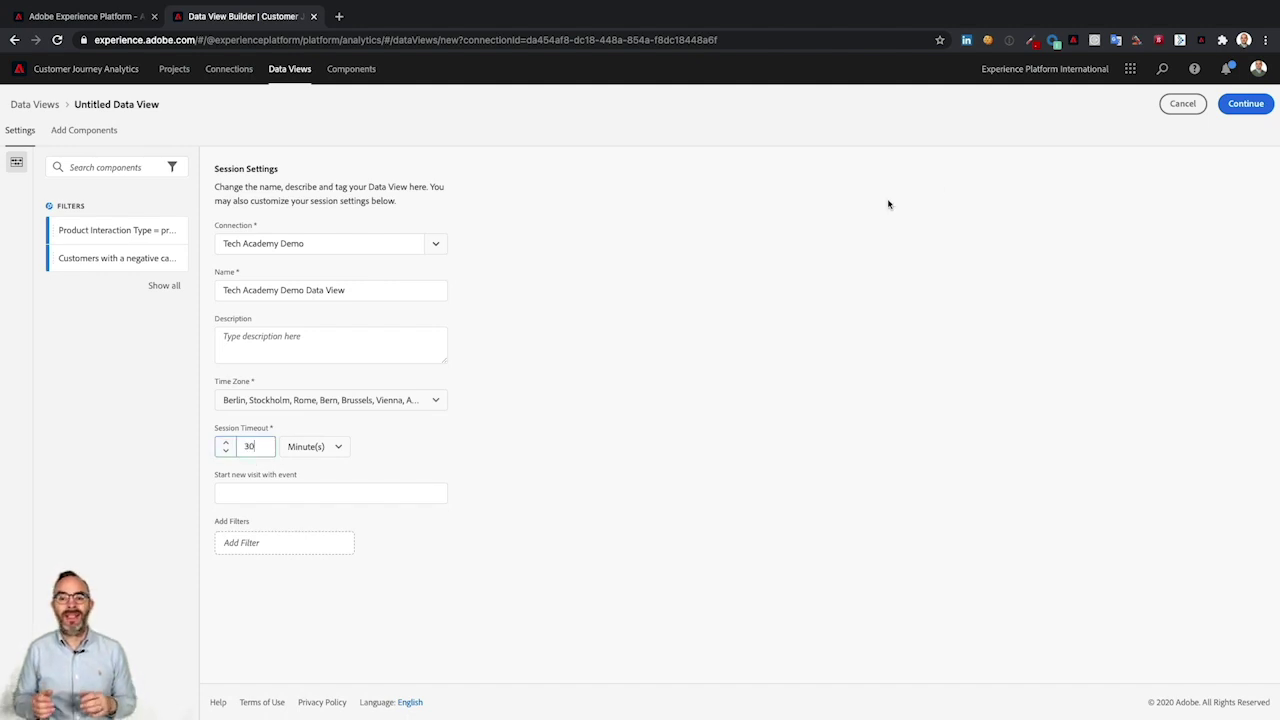
{"action": "left_click", "coordinate": [1240, 107]}
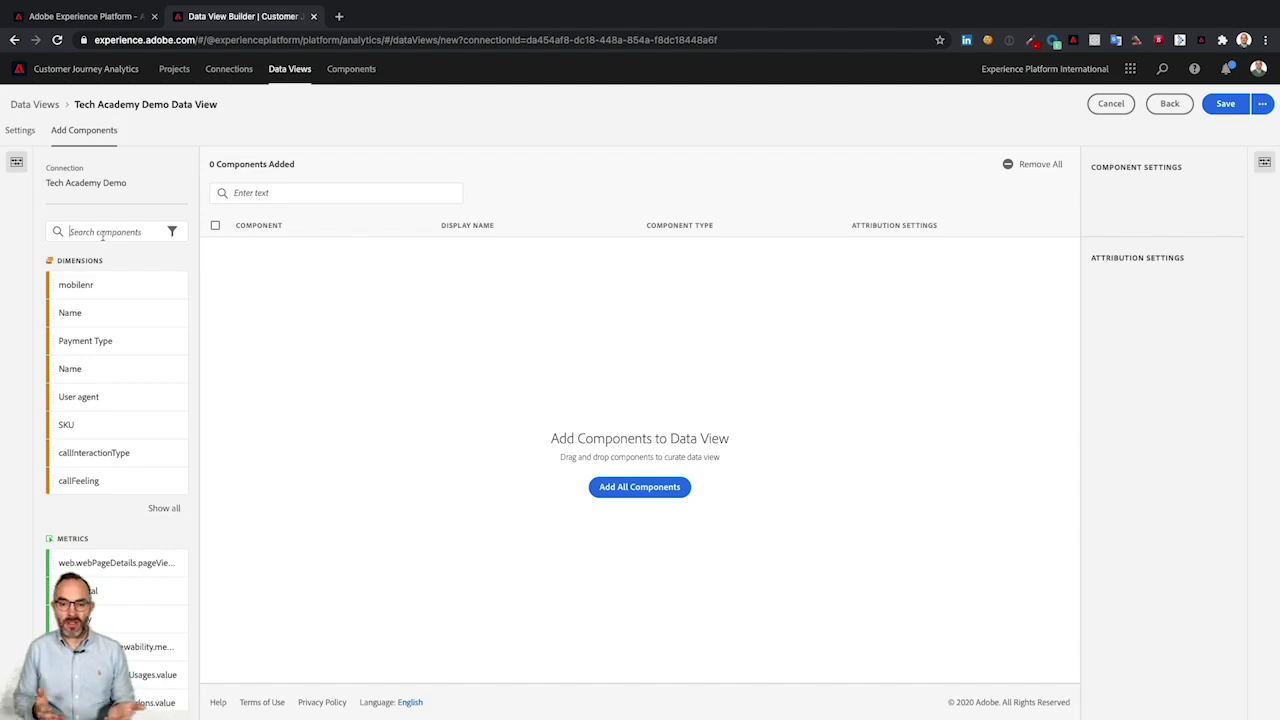
Add the web.webPageDetails.name dimension to the data view with the display name Page Name
{"action": "type", "text": "web"}
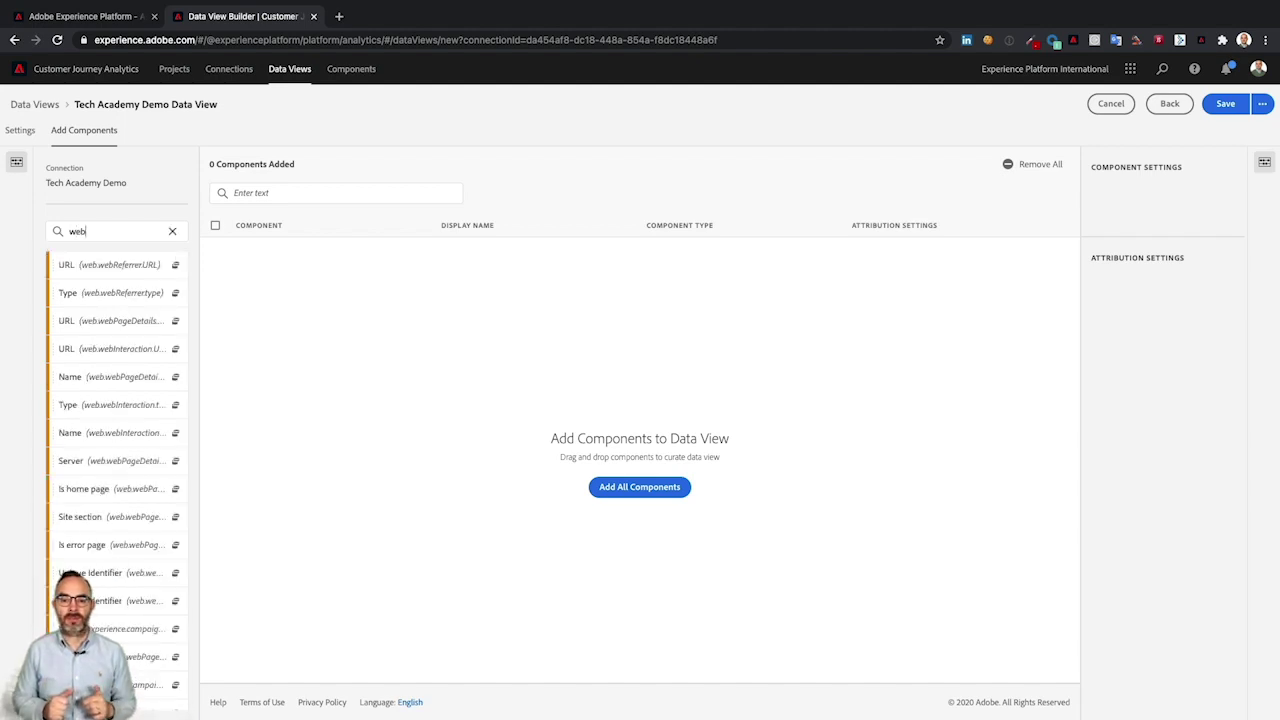
{"action": "type", "text": ".webPageDetails."}
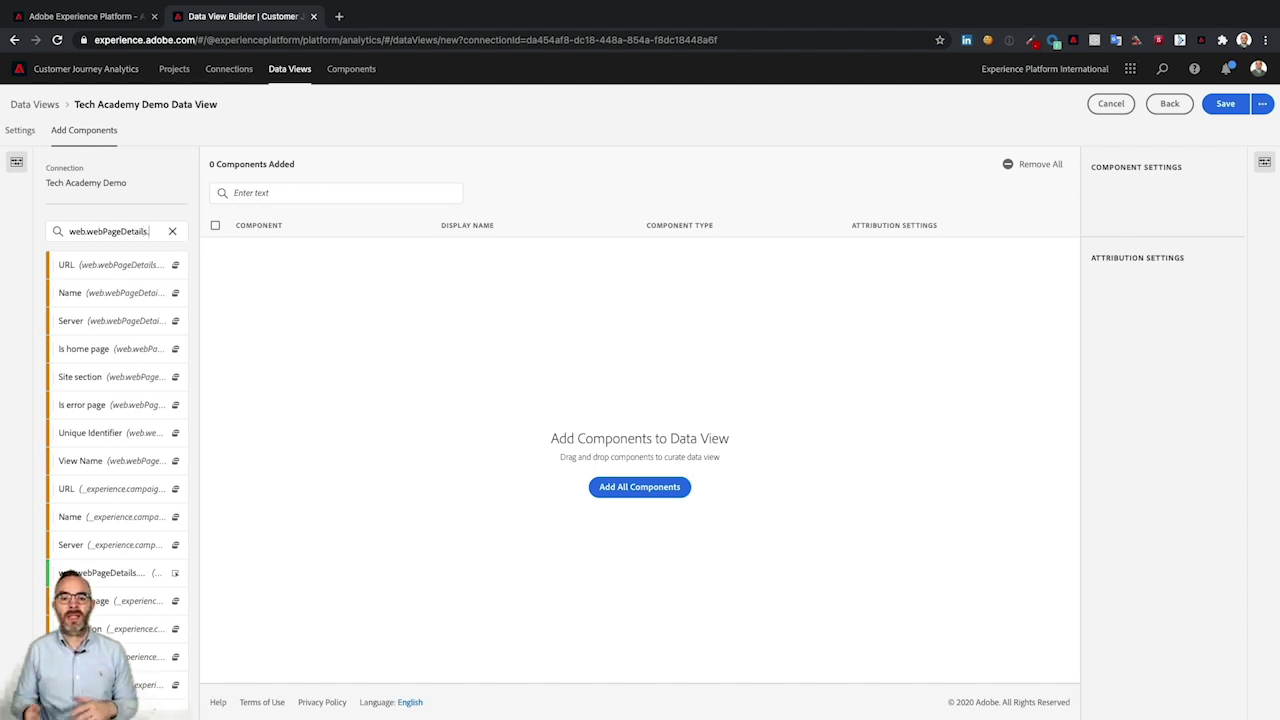
{"action": "type", "text": "name"}
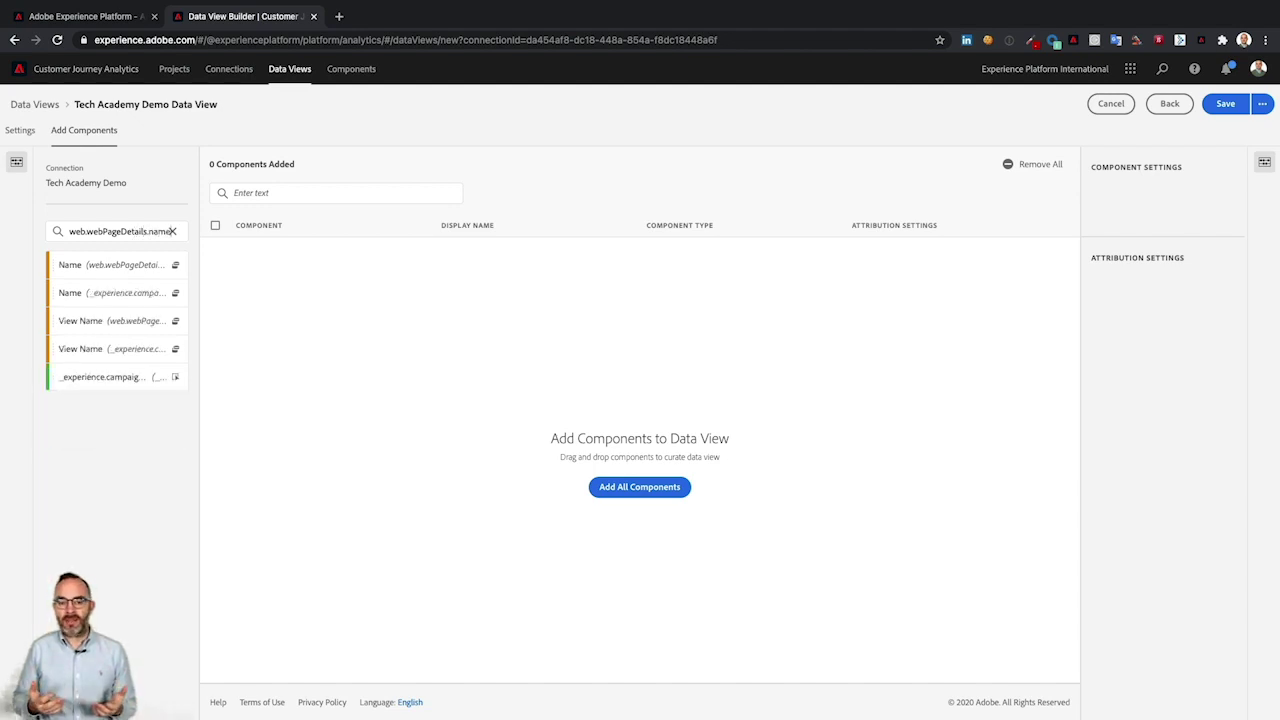
{"action": "left_click_drag", "start_coordinate": [75, 265], "coordinate": [340, 282]}
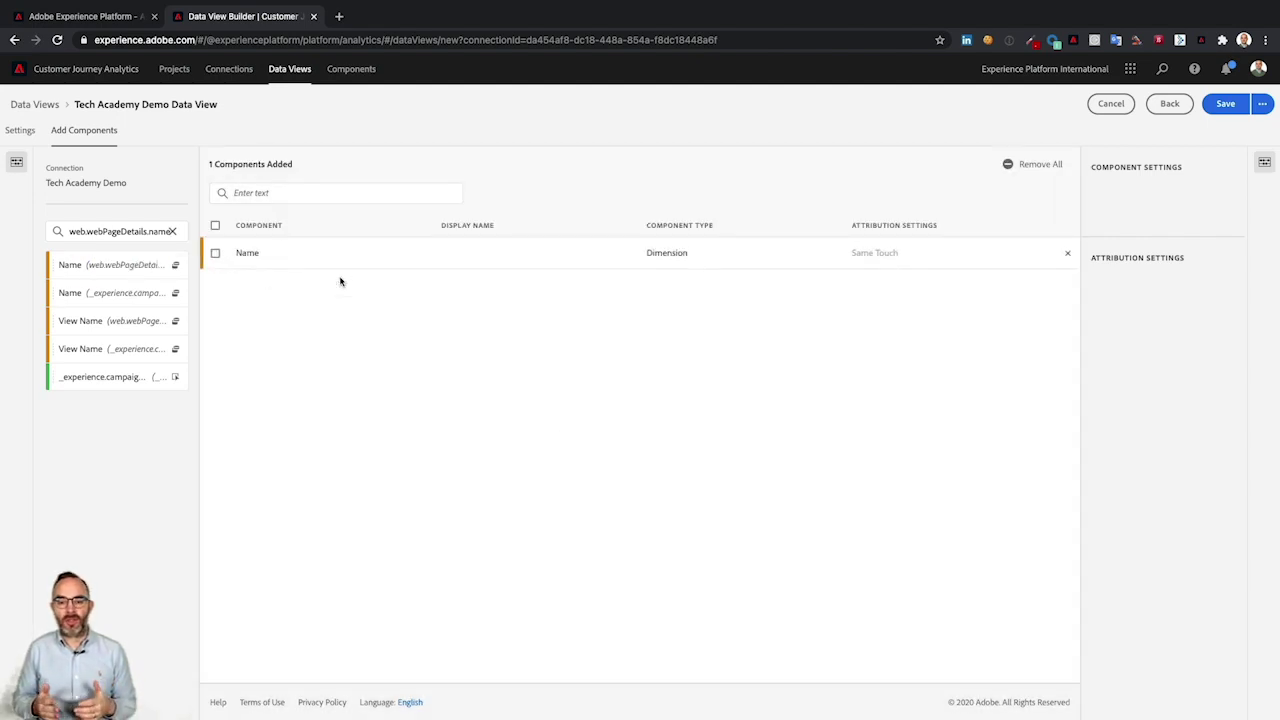
{"action": "left_click", "coordinate": [437, 260]}
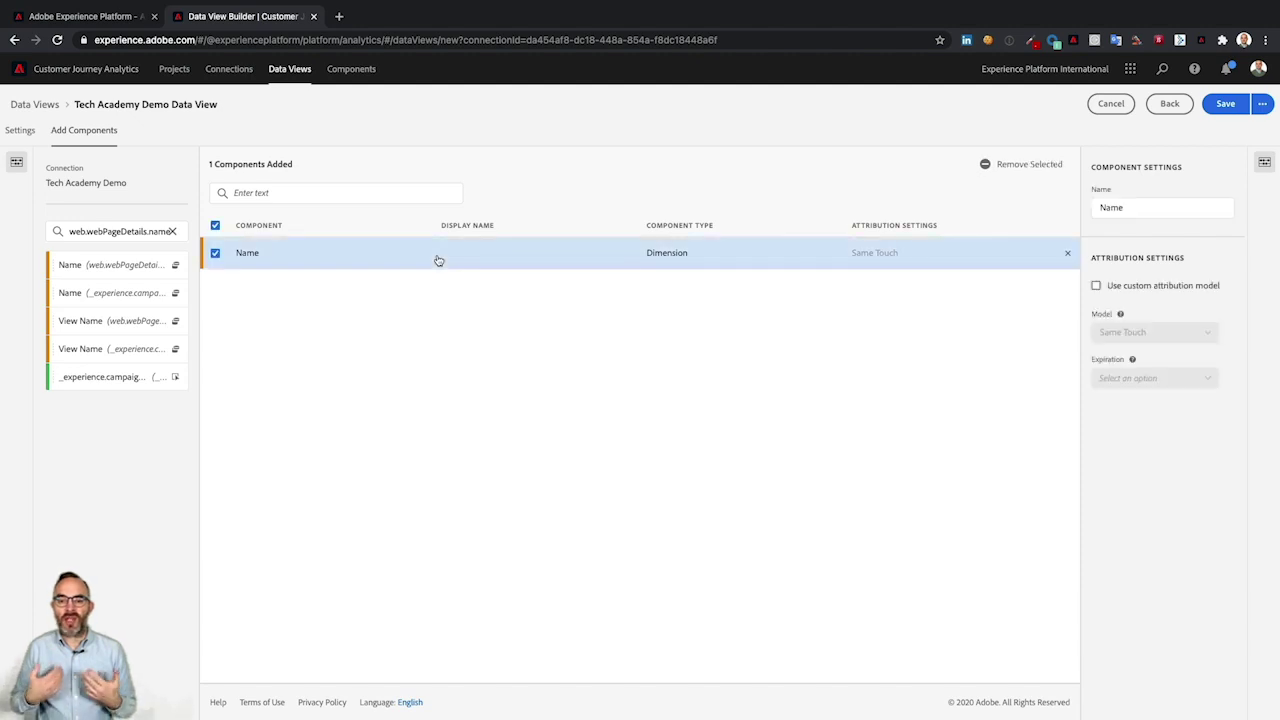
{"action": "left_click", "coordinate": [1142, 210]}
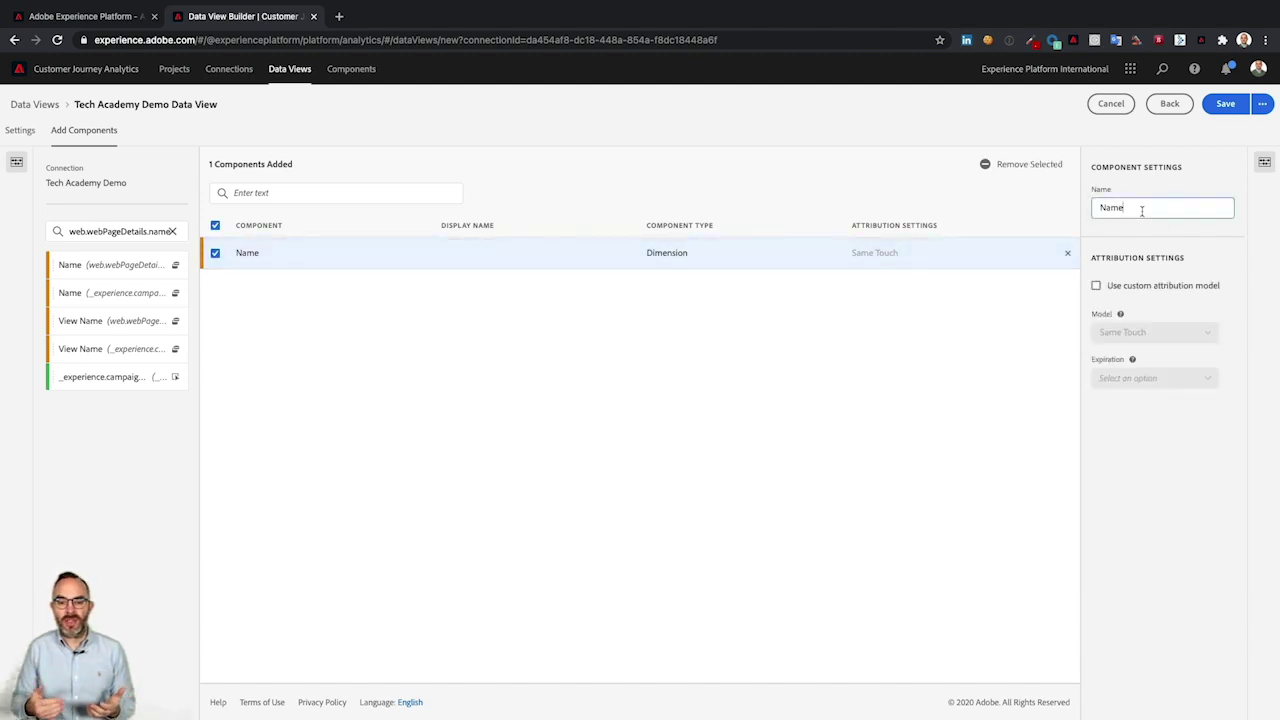
{"action": "double_click", "coordinate": [1142, 210]}
{"action": "type", "text": "Page Name"}
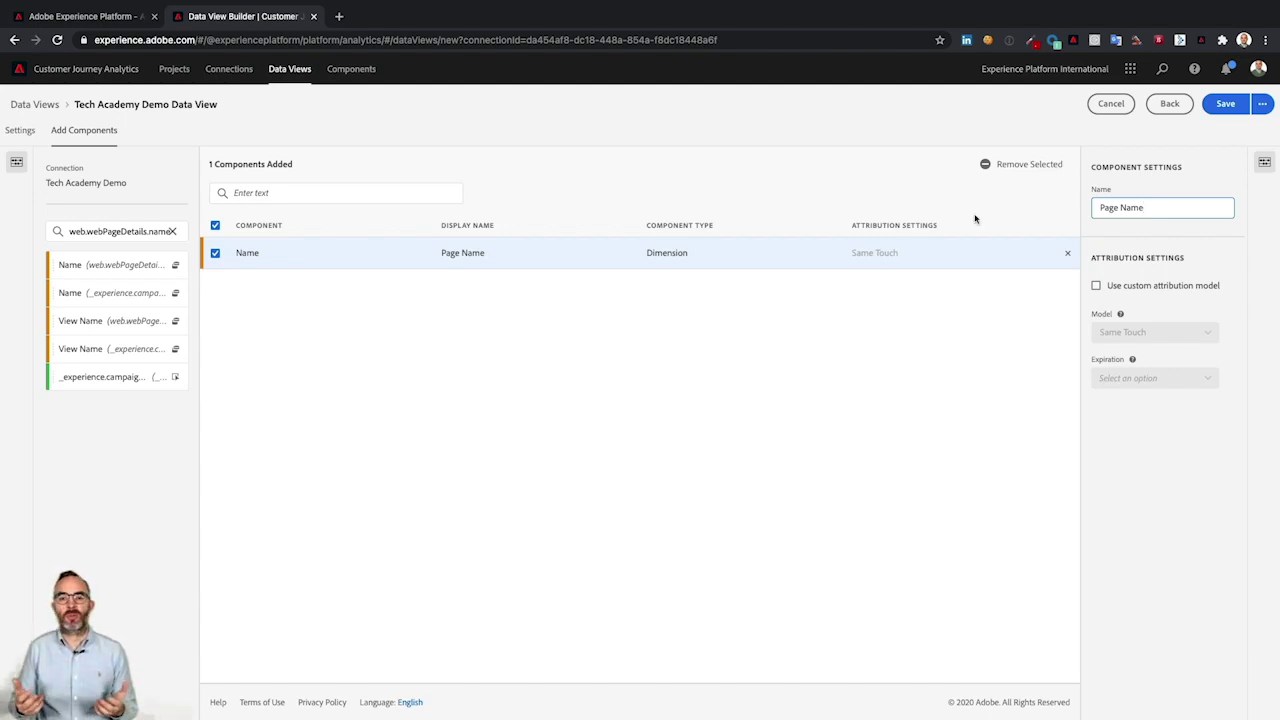
Add the mobilenr dimension to the data view with the display name Mobile Number
{"action": "left_click", "coordinate": [172, 231]}
{"action": "type", "text": "#"}
{"action": "left_click", "coordinate": [172, 231]}
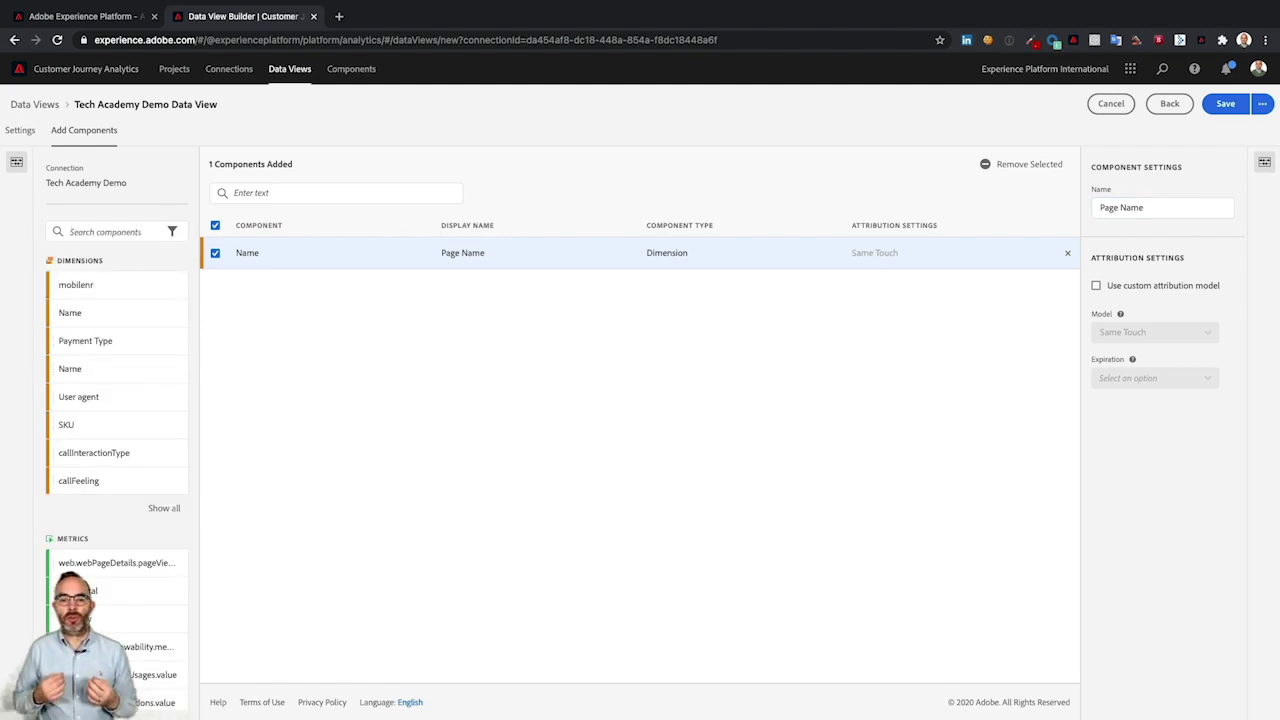
{"action": "type", "text": "mobilenr"}
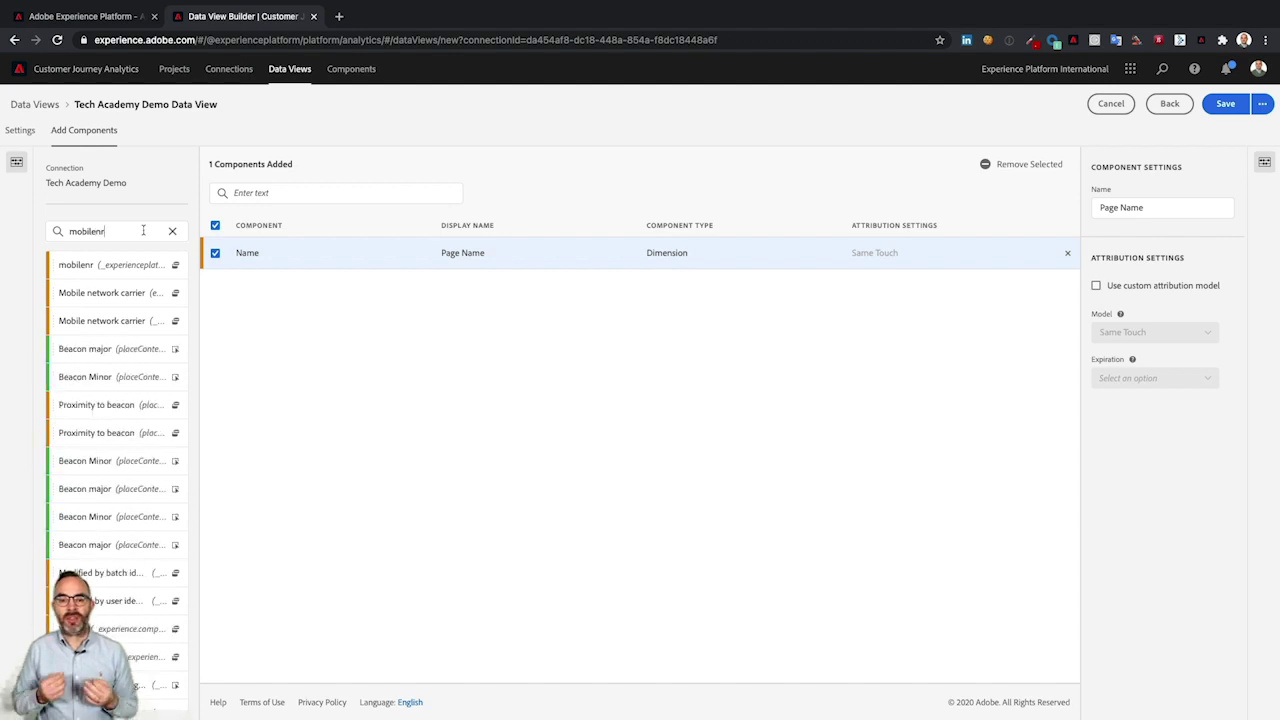
{"action": "left_click_drag", "start_coordinate": [126, 266], "coordinate": [306, 294]}
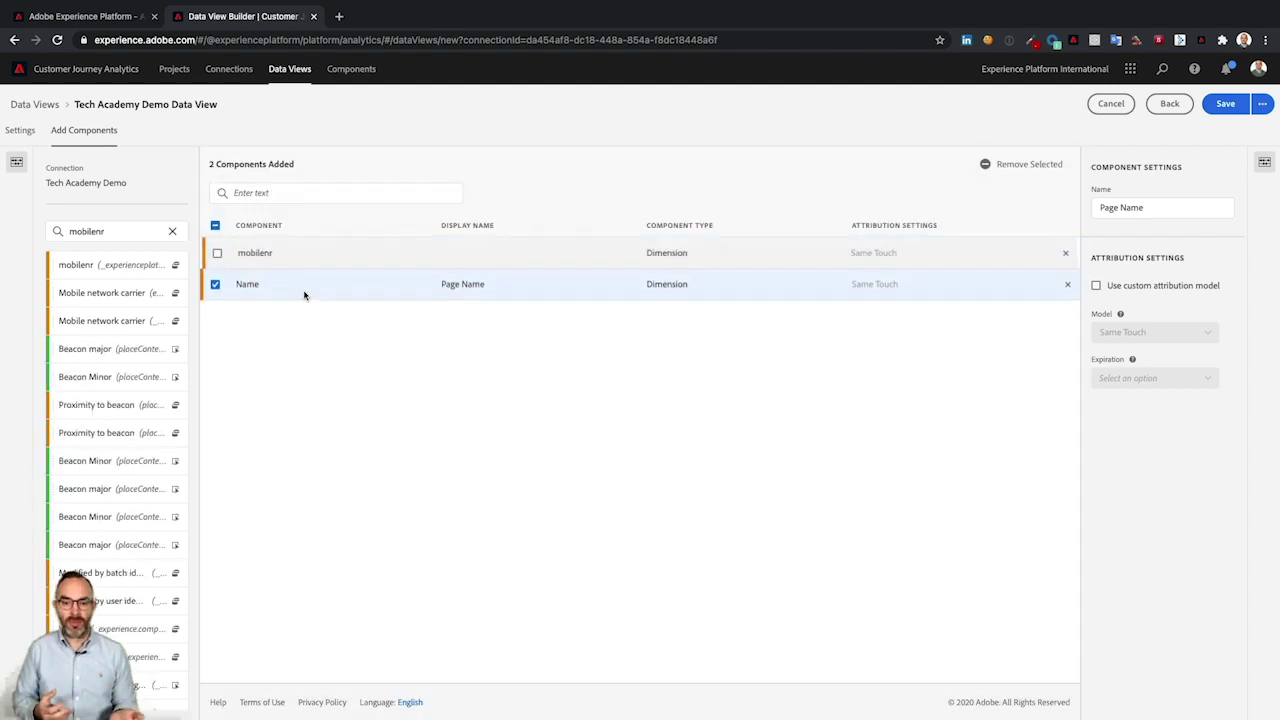
{"action": "left_click", "coordinate": [700, 256], "text": "shift"}
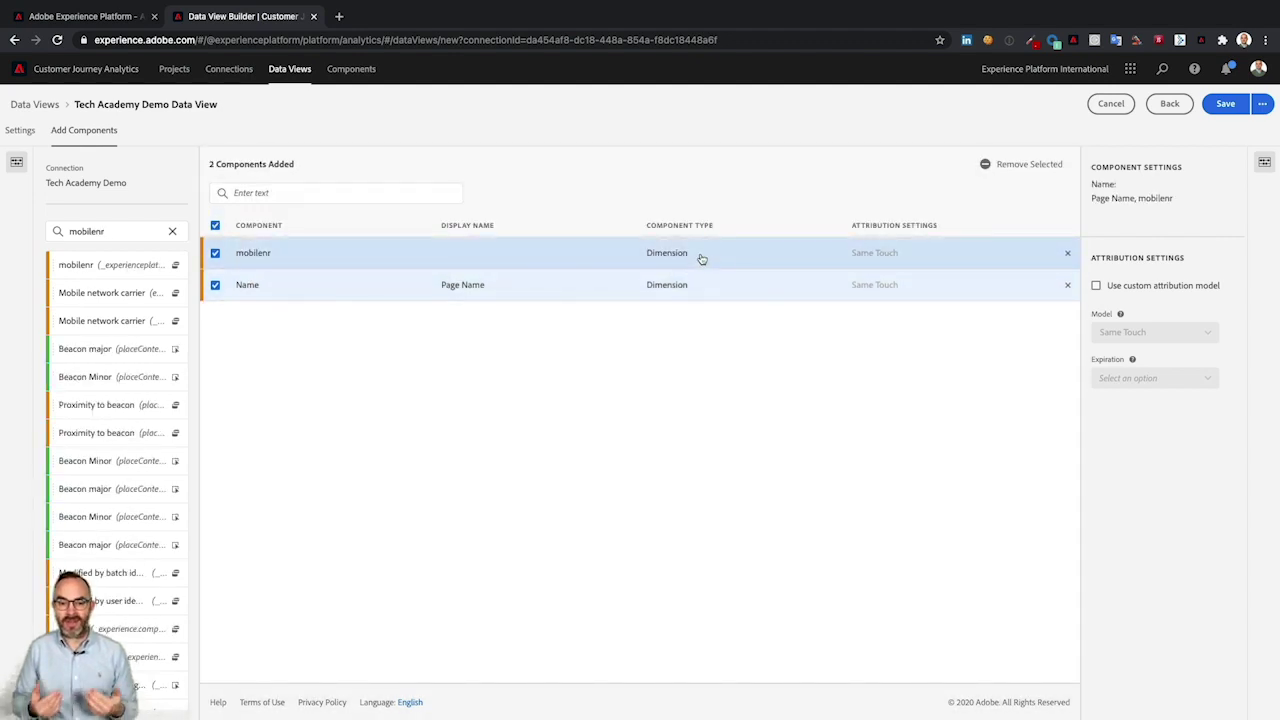
{"action": "left_click", "coordinate": [1030, 289], "text": "super"}
{"action": "double_click", "coordinate": [1148, 209]}
{"action": "type", "text": "Mobile Nu"}
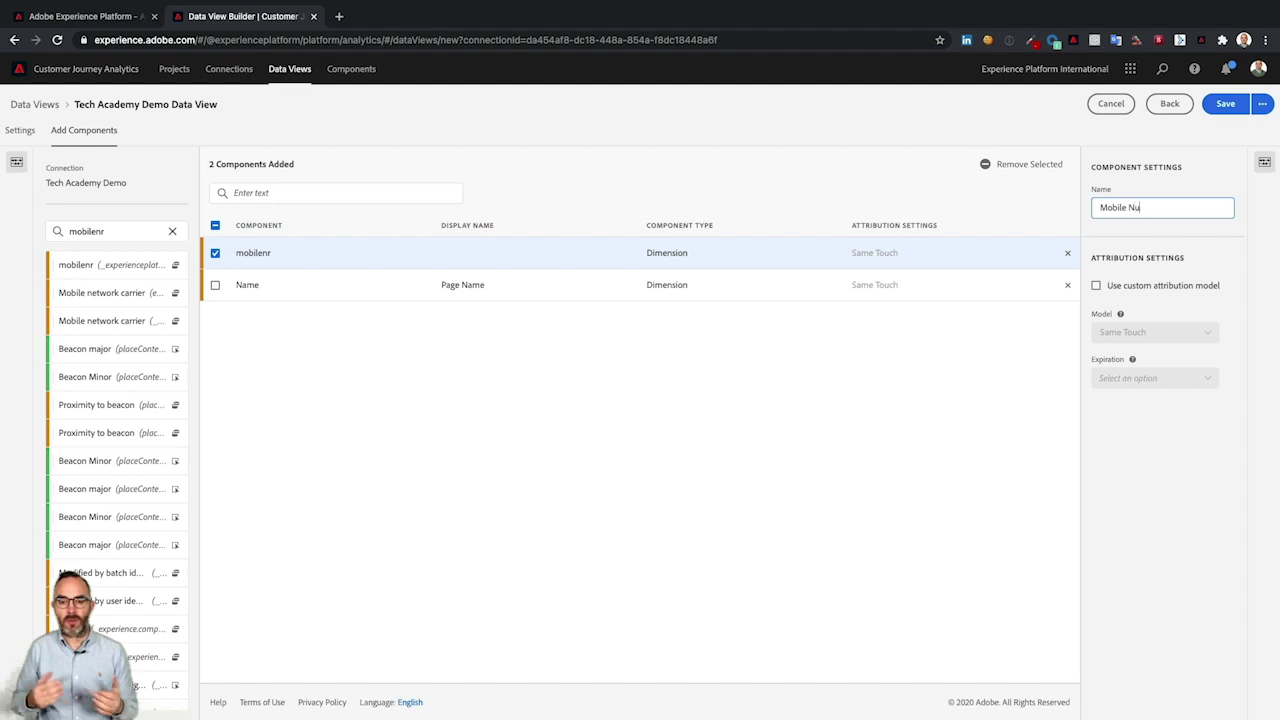
{"action": "type", "text": "mber"}
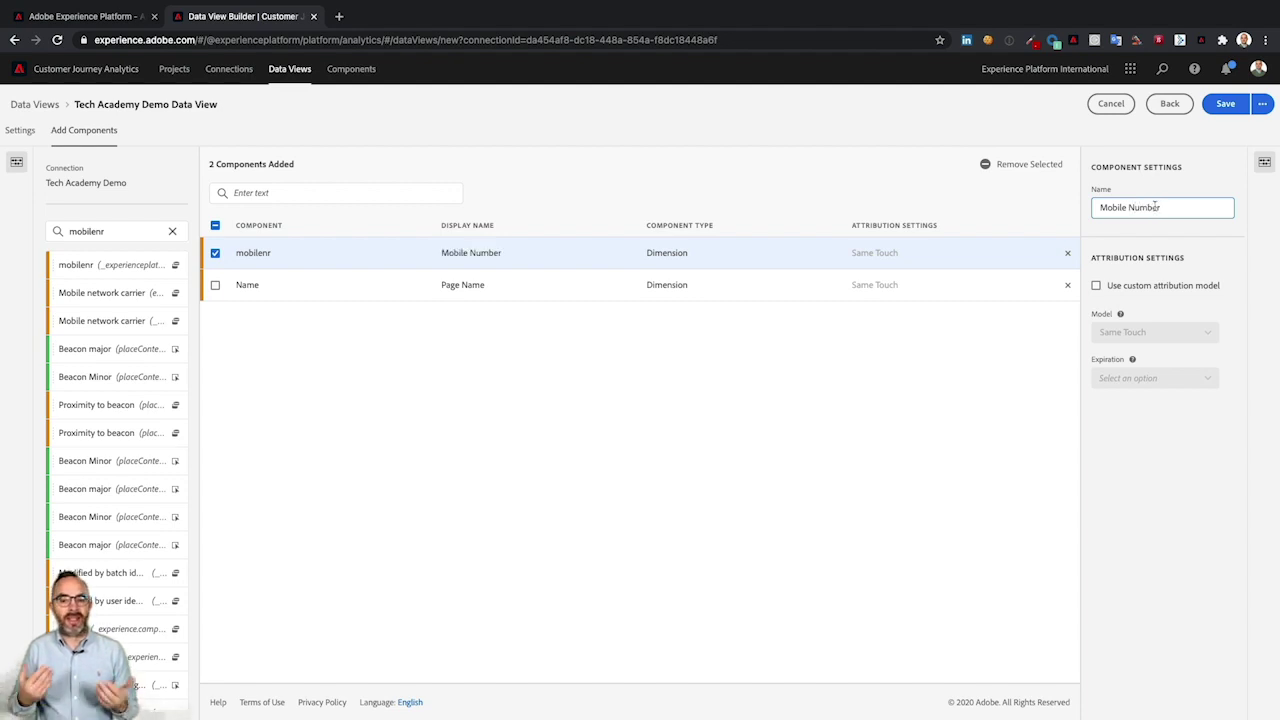
Give the mobilenr dimension a custom Last Touch attribution model with Person (Reporting Window) expiration
{"action": "left_click", "coordinate": [1144, 286]}
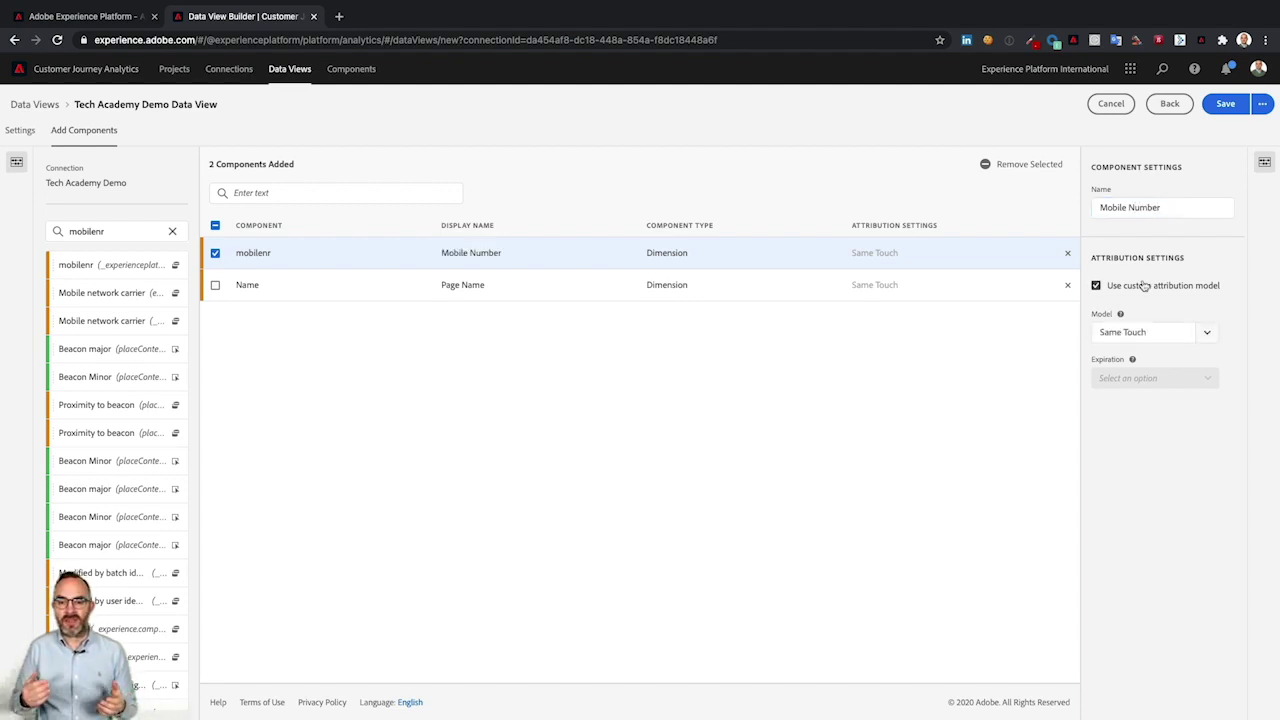
{"action": "left_click", "coordinate": [1205, 334]}
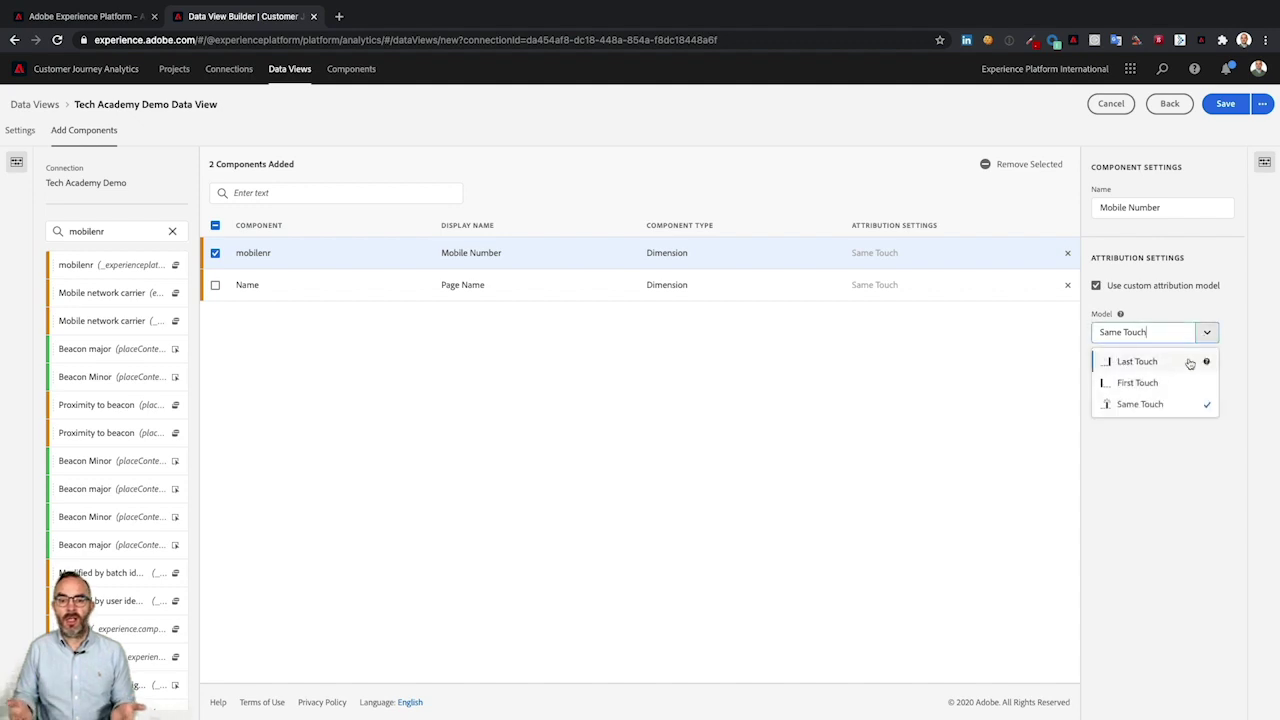
{"action": "left_click", "coordinate": [1180, 366]}
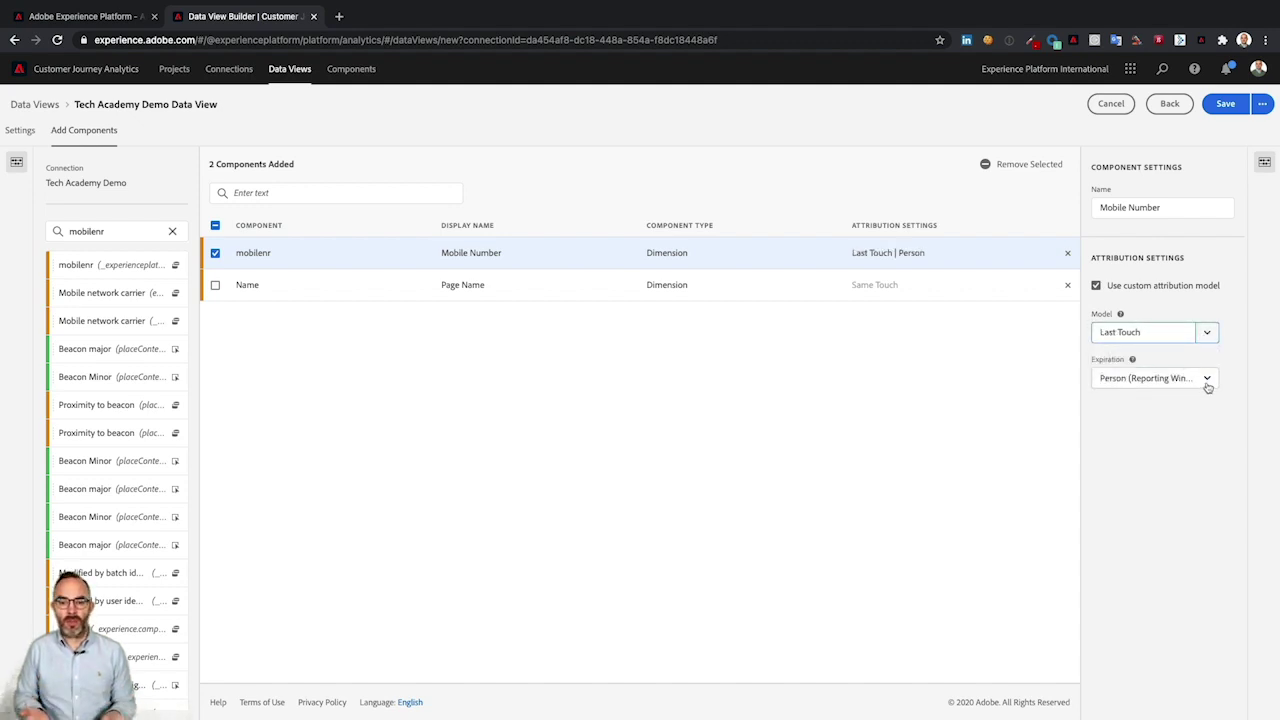
{"action": "left_click", "coordinate": [1205, 379]}
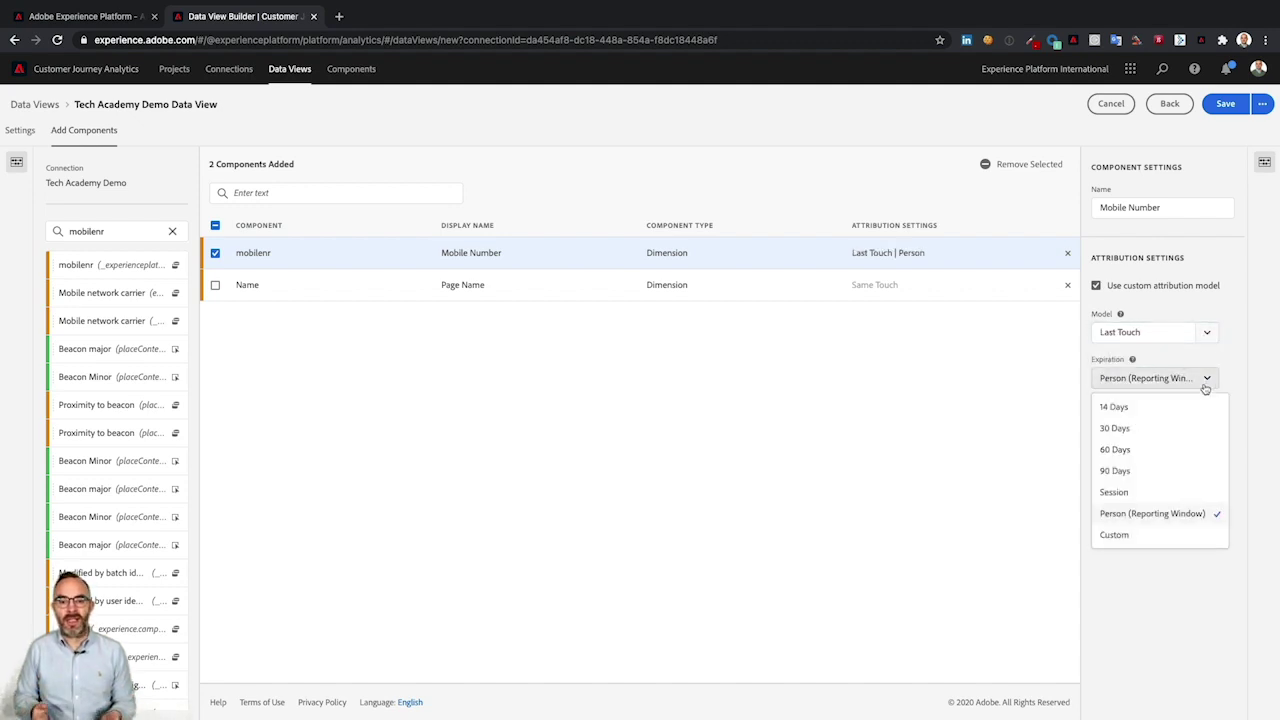
{"action": "left_click", "coordinate": [1158, 516]}
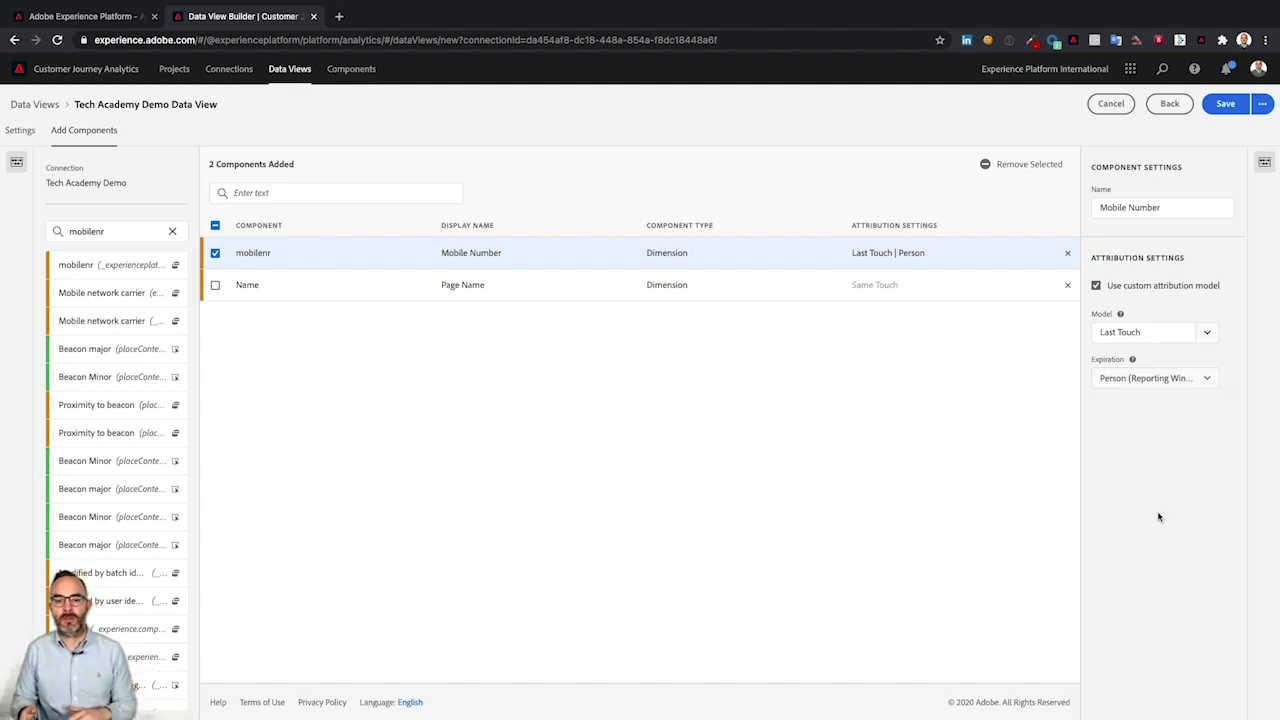
Add the web.webPageDetails.pageViews.value metric with the display name Page Views and save the data view
{"action": "left_click", "coordinate": [172, 231]}
{"action": "type", "text": "w"}
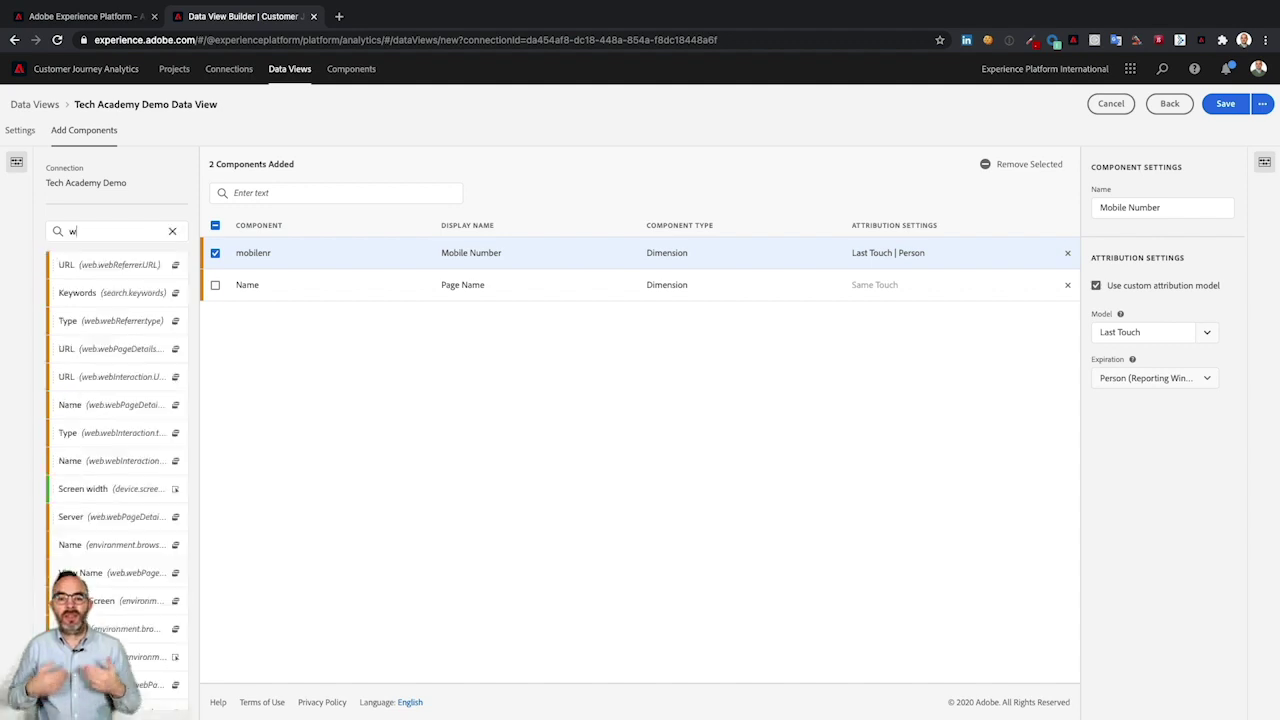
{"action": "type", "text": "eb.webPageDetails.pageViews"}
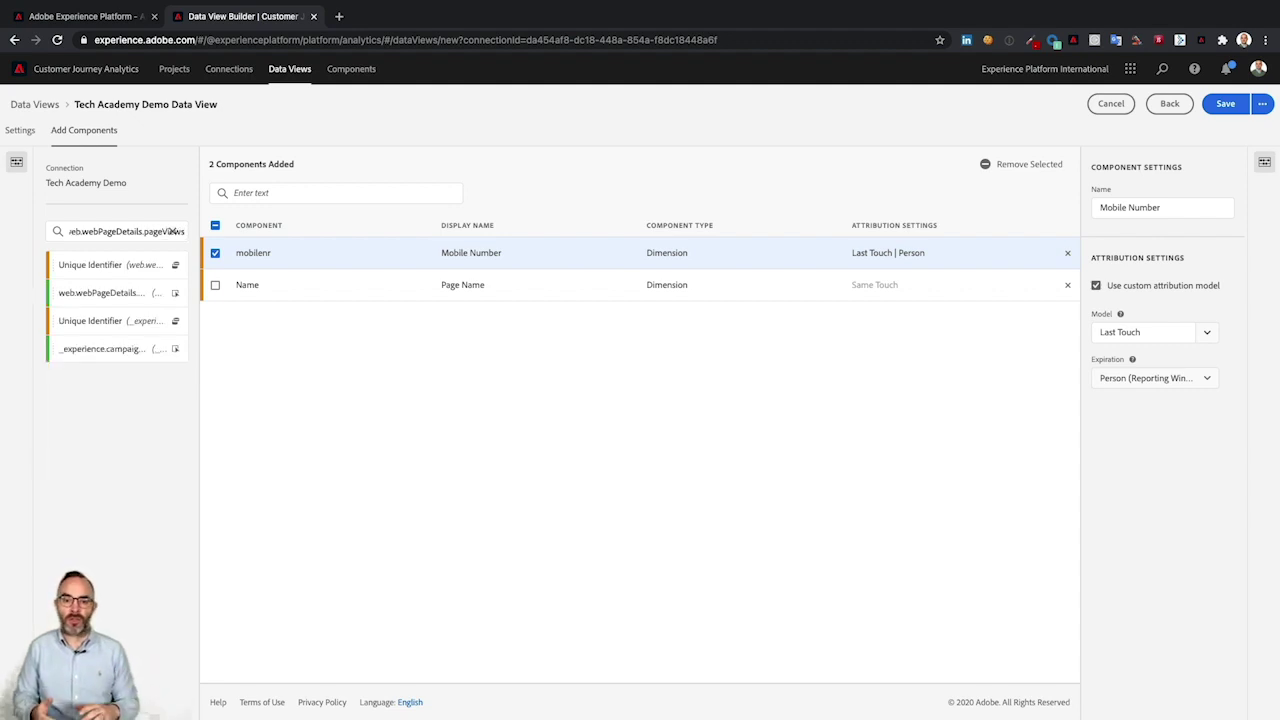
{"action": "left_click_drag", "start_coordinate": [103, 293], "coordinate": [308, 320]}
{"action": "left_click", "coordinate": [451, 256], "text": "shift"}
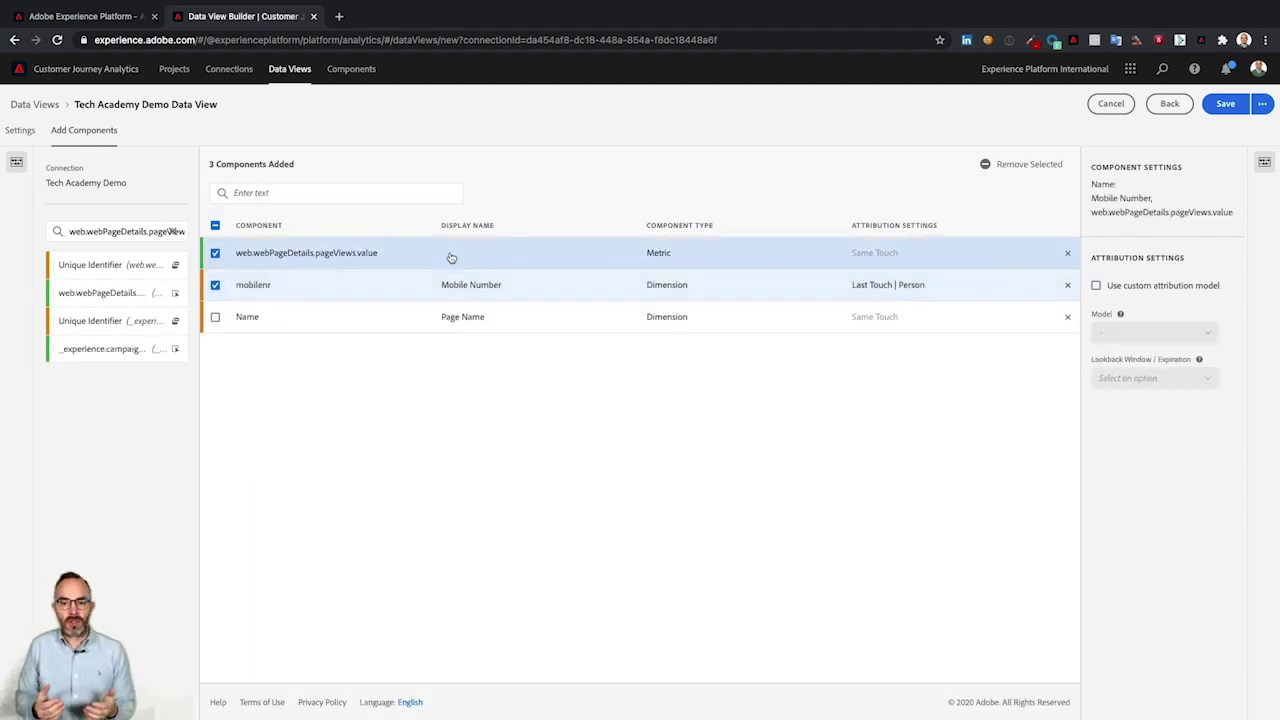
{"action": "left_click", "coordinate": [1000, 262]}
{"action": "left_click", "coordinate": [1144, 208]}
{"action": "key", "text": "ctrl+a"}
{"action": "type", "text": "Page Views"}
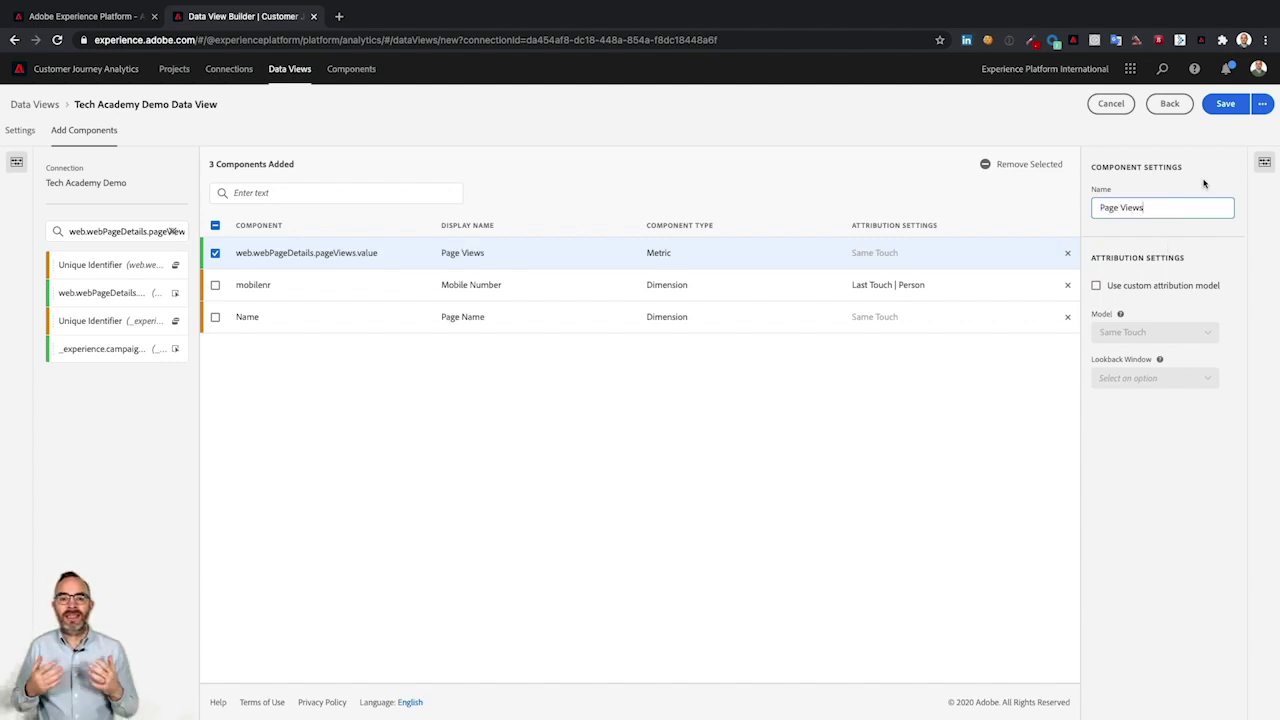
{"action": "left_click", "coordinate": [1222, 105]}
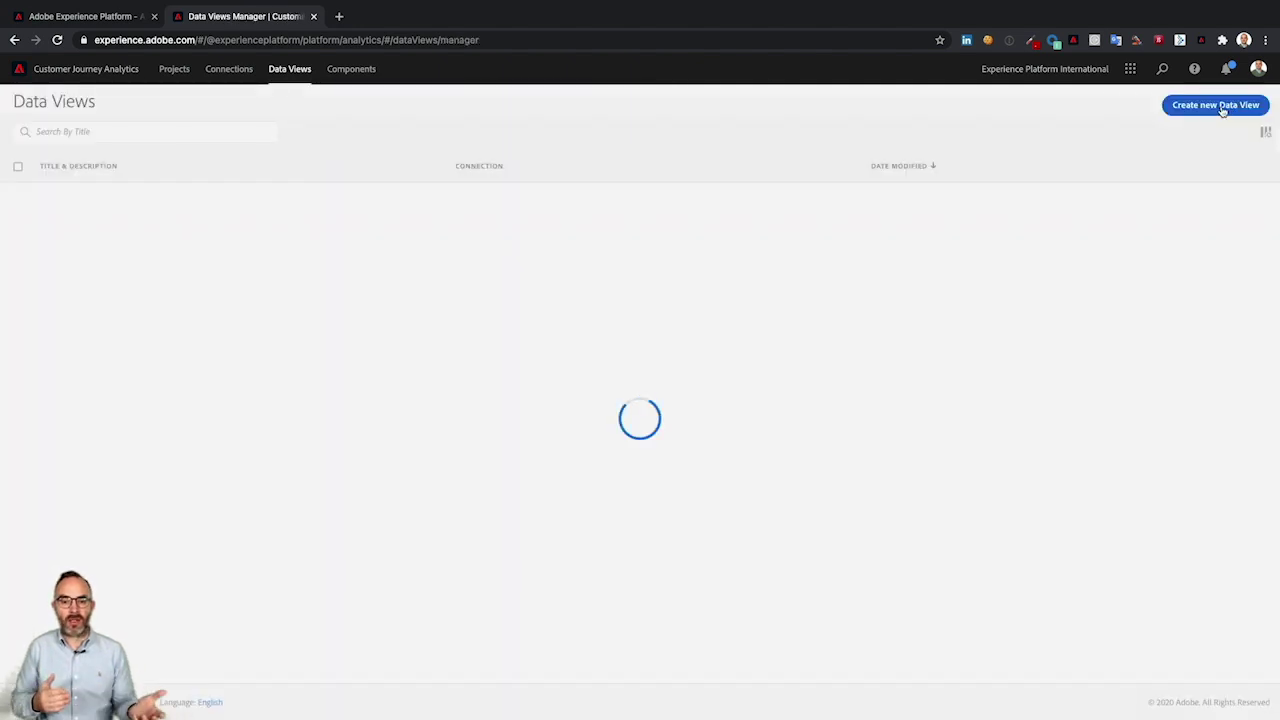
Open the Omnichannel Dashboard - DEMO (Tech Academy) project and examine the call center session flow in Call Center Analysis
{"action": "left_click", "coordinate": [174, 69]}
{"action": "left_click", "coordinate": [280, 241]}
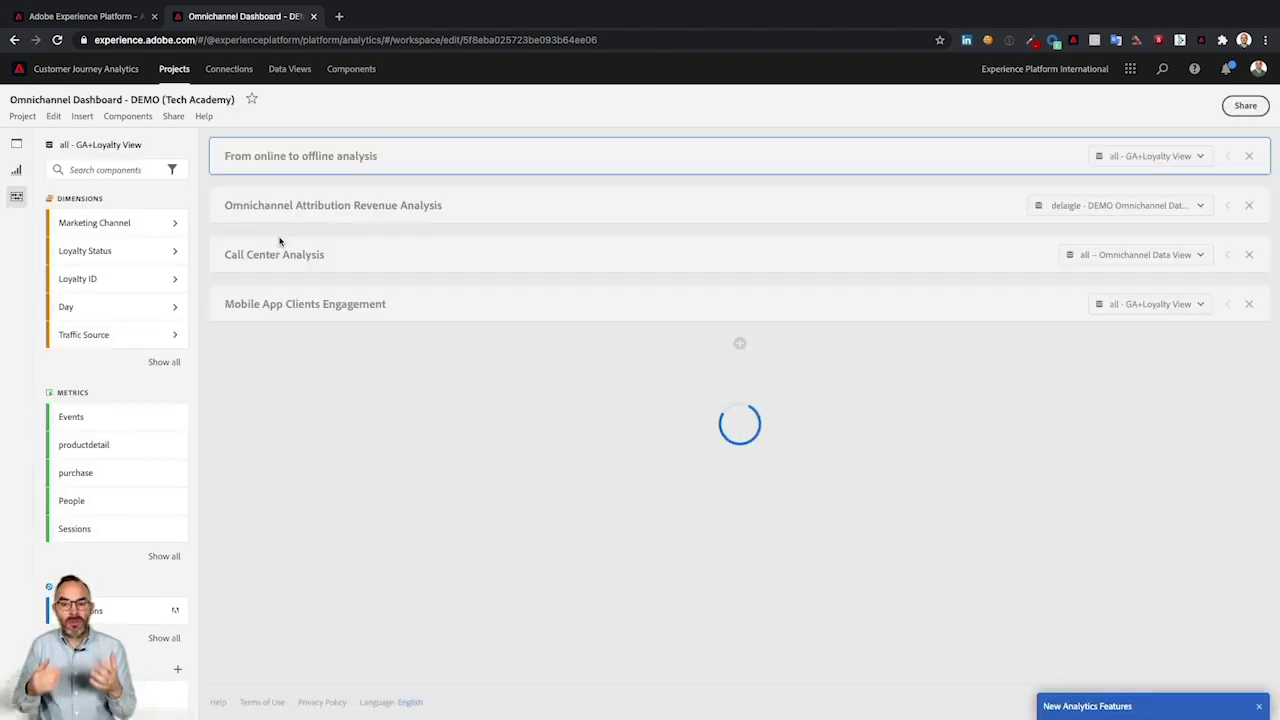
{"action": "left_click", "coordinate": [884, 266]}
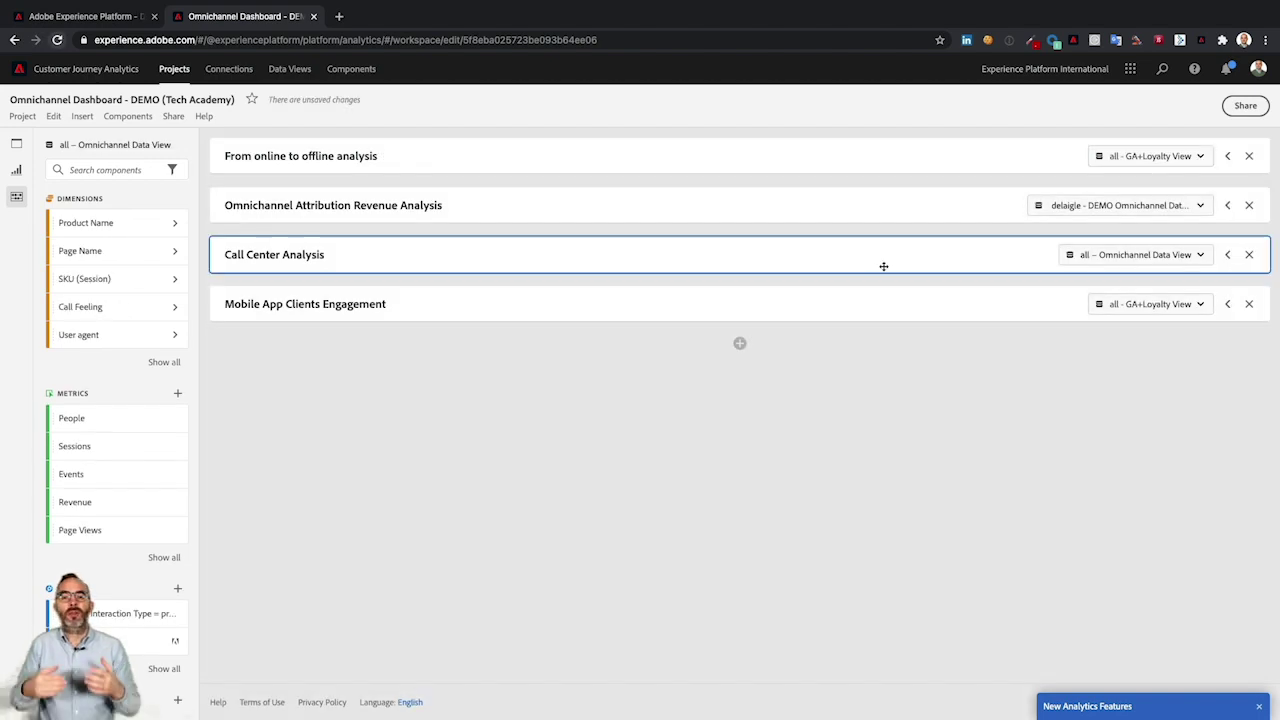
{"action": "left_click", "coordinate": [1228, 256]}
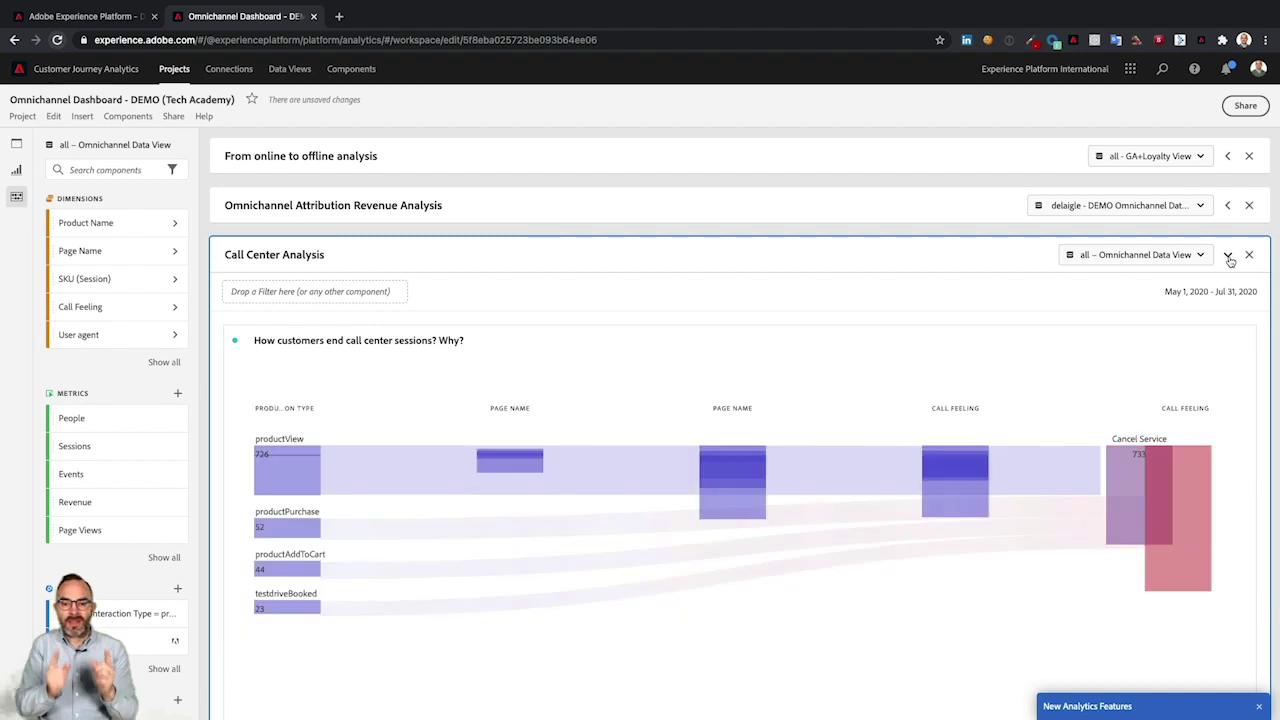
{"action": "scroll", "coordinate": [1230, 260], "scroll_direction": "down", "scroll_amount": 2}
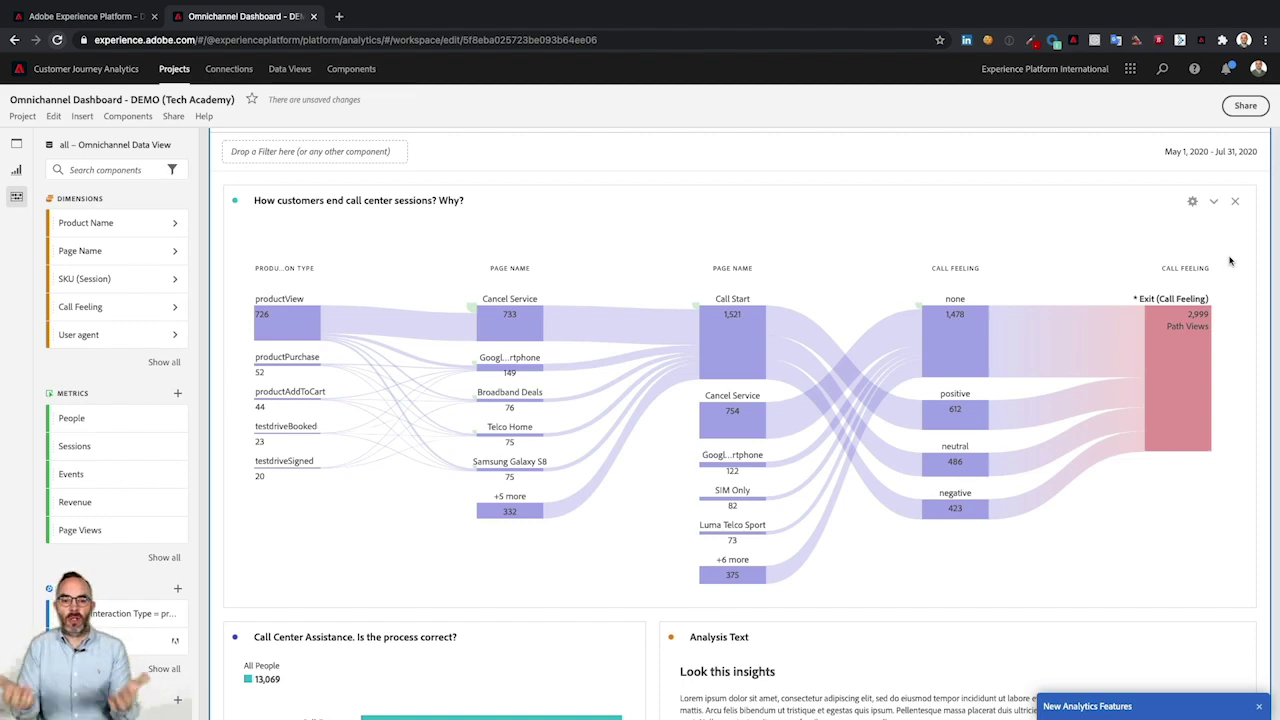
Examine the Cancel Service and Call Feeling paths in the flow and the touchpoints of the Call Center Assistance fallout
{"action": "mouse_move", "coordinate": [1185, 340]}
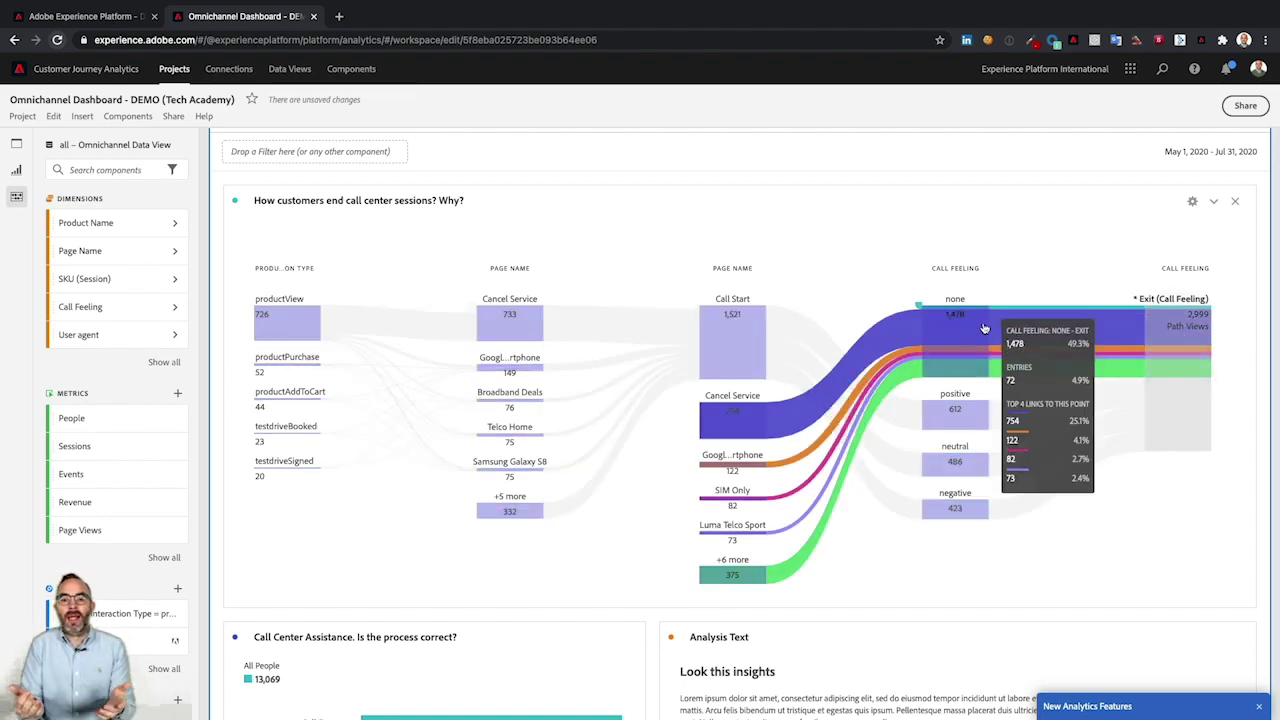
{"action": "mouse_move", "coordinate": [940, 508]}
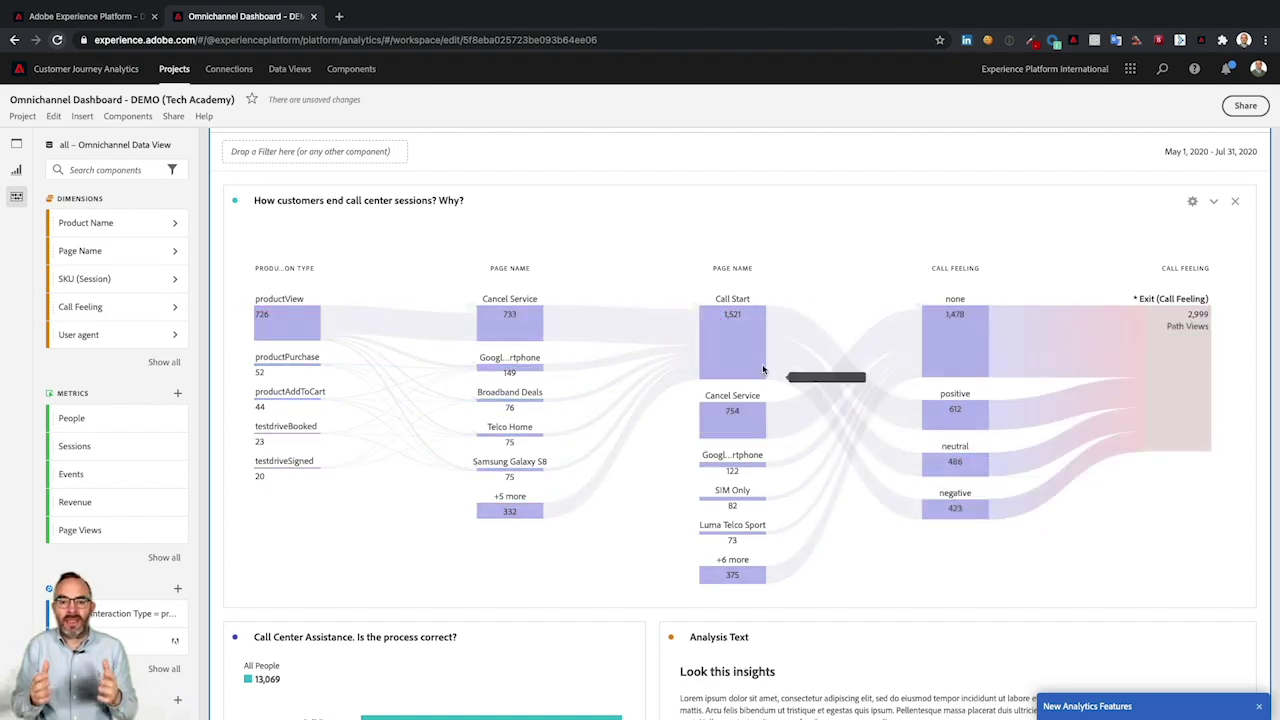
{"action": "mouse_move", "coordinate": [680, 342]}
{"action": "mouse_move", "coordinate": [512, 328]}
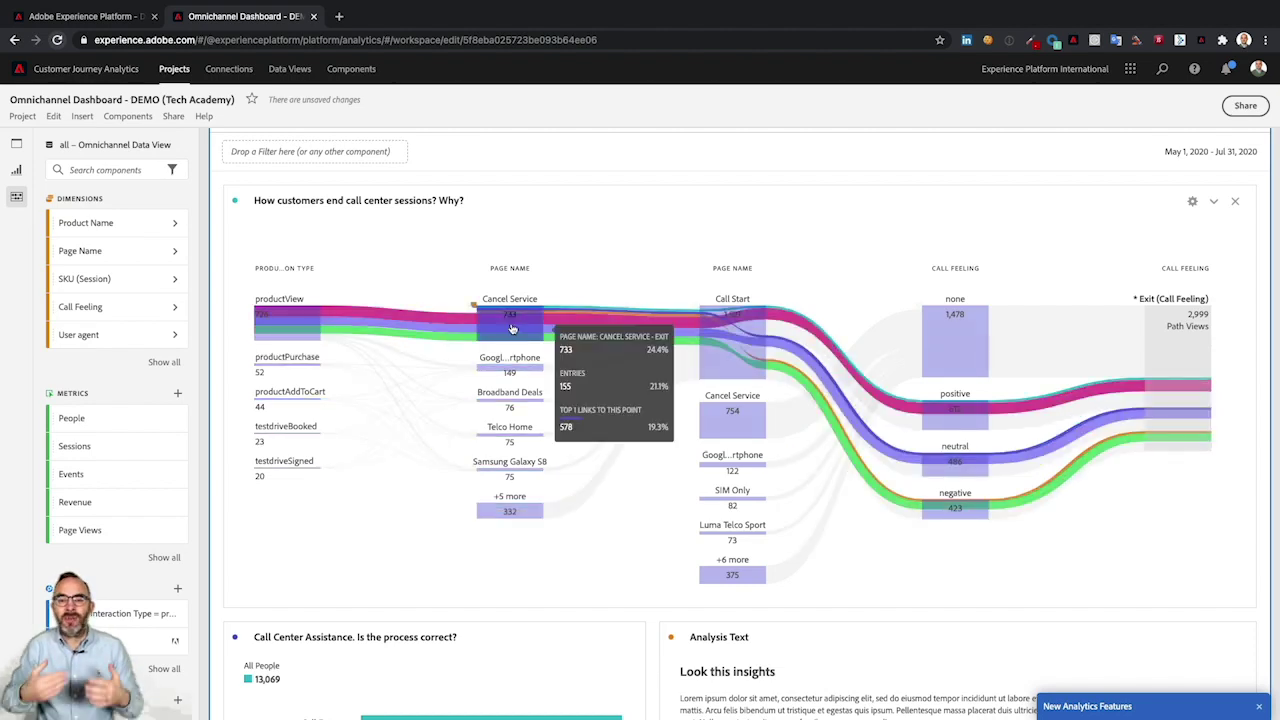
{"action": "scroll", "coordinate": [512, 328], "scroll_direction": "down", "scroll_amount": 4}
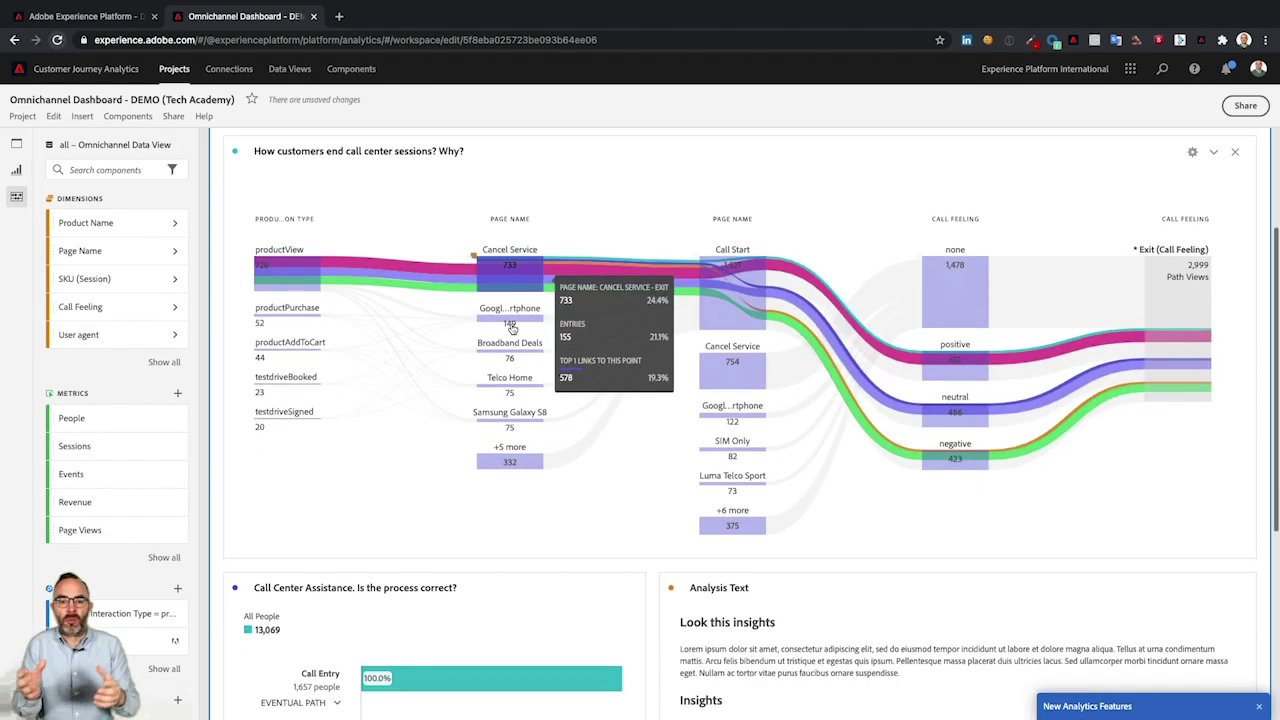
{"action": "scroll", "coordinate": [512, 328], "scroll_direction": "down", "scroll_amount": 1}
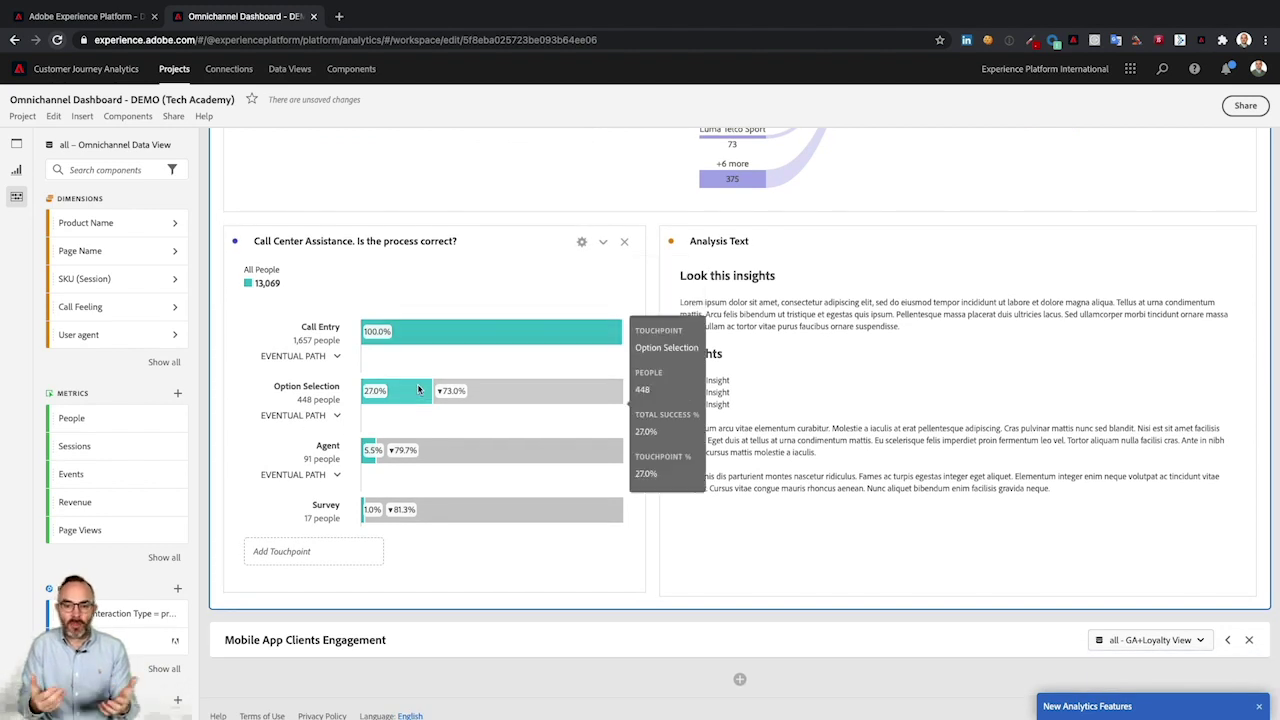
{"action": "mouse_move", "coordinate": [371, 452]}
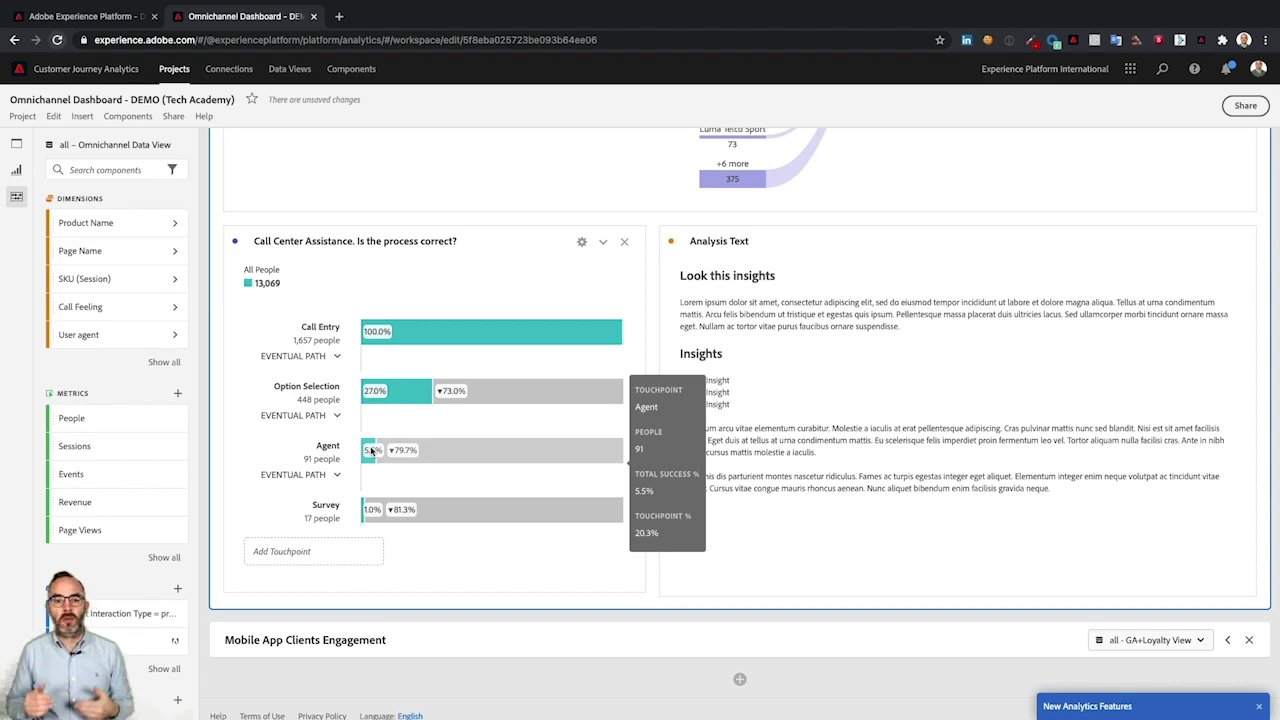
Create and save a filter from the negative Call Feeling path in the flow, titled "Customers with a negative call center contact"
{"action": "scroll", "coordinate": [371, 452], "scroll_direction": "up", "scroll_amount": 4}
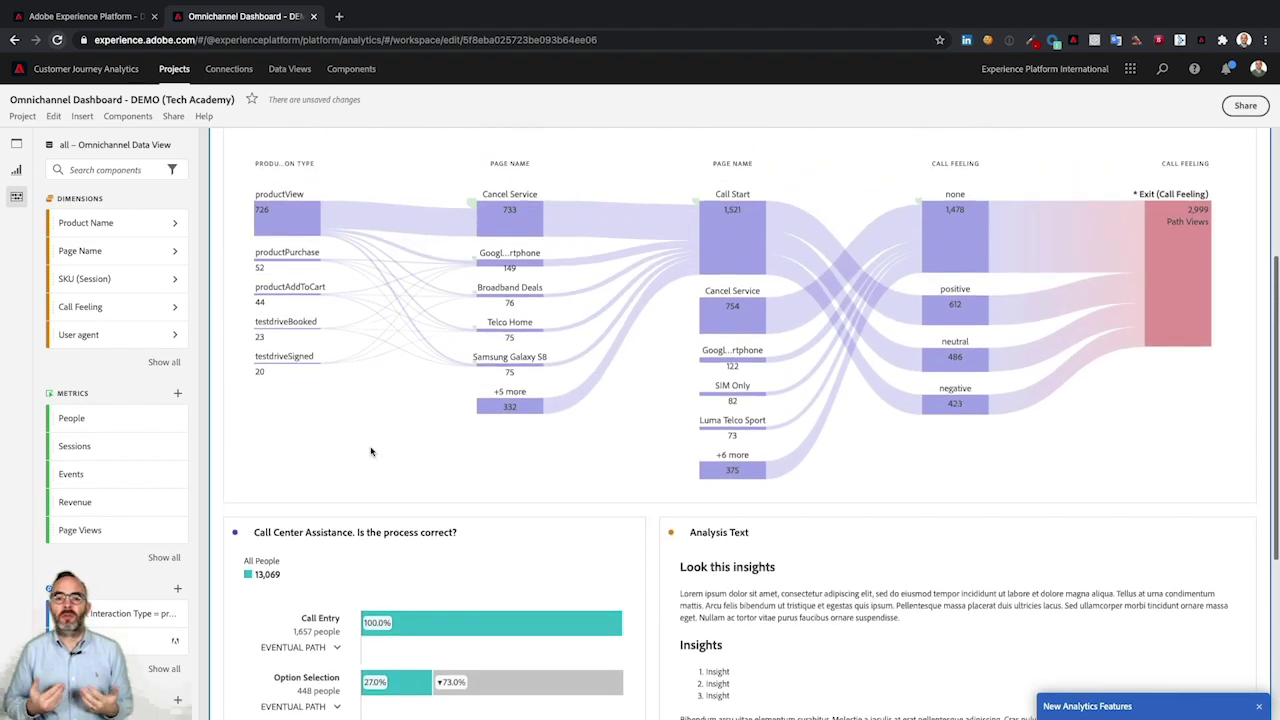
{"action": "mouse_move", "coordinate": [952, 381]}
{"action": "left_click", "coordinate": [953, 423]}
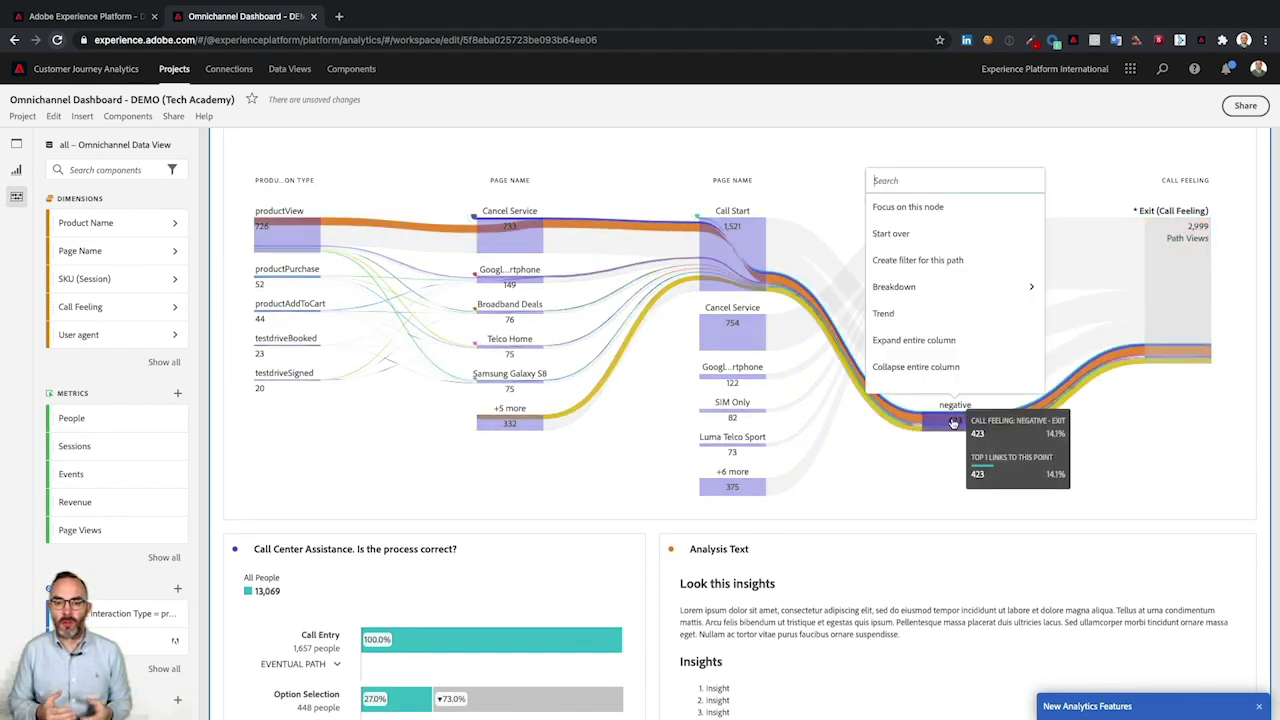
{"action": "left_click", "coordinate": [948, 262]}
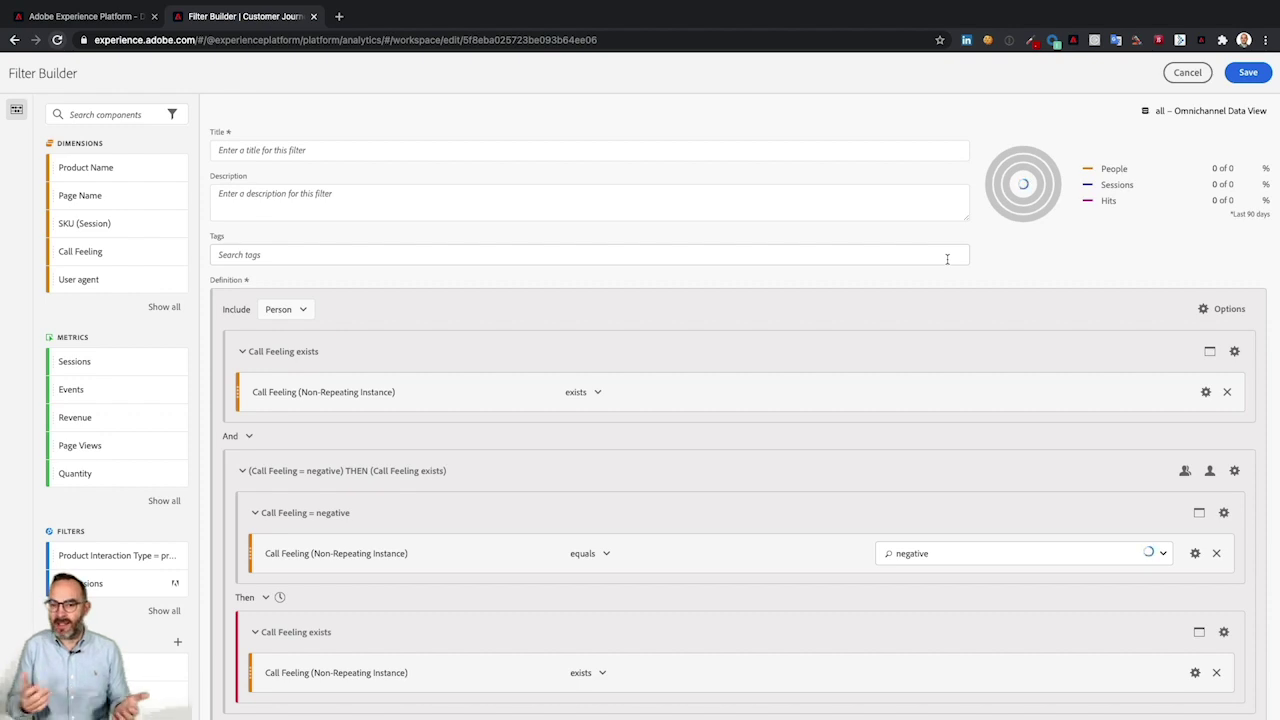
{"action": "left_click", "coordinate": [522, 145]}
{"action": "type", "text": "Customers w"}
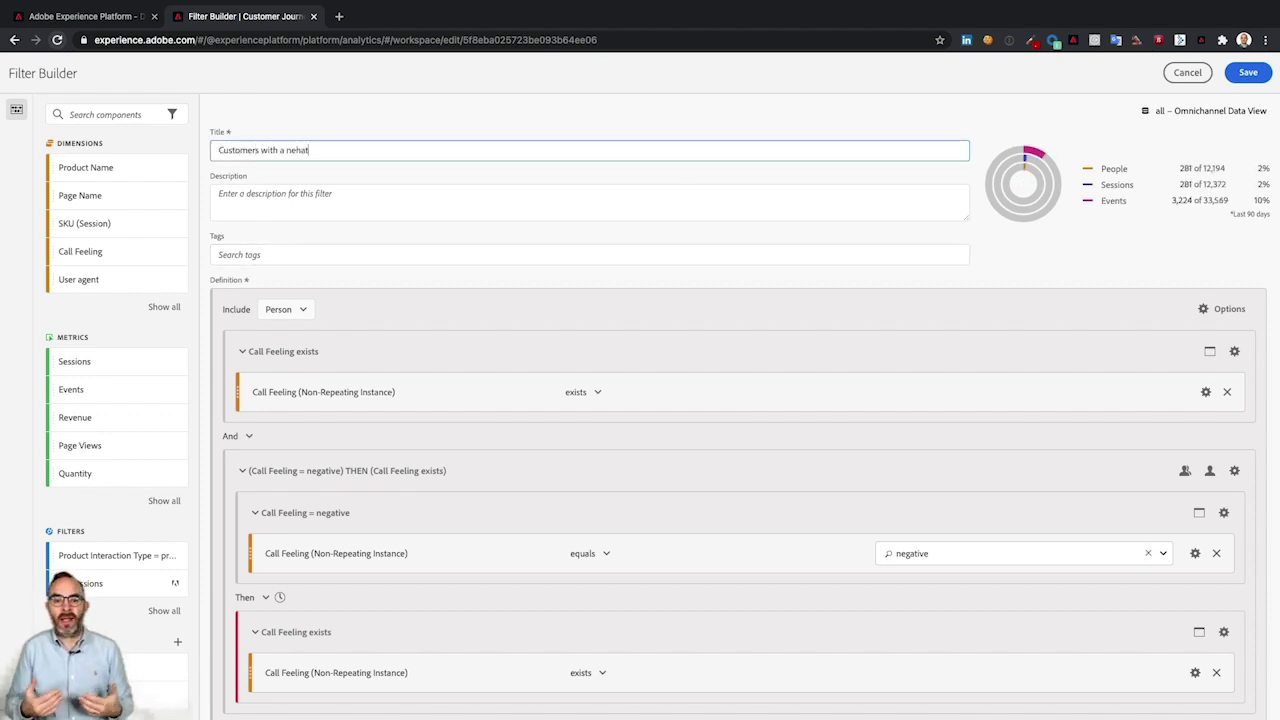
{"action": "type", "text": "ith a neh"}
{"action": "key", "text": "BackSpace"}
{"action": "type", "text": "gative call center contact"}
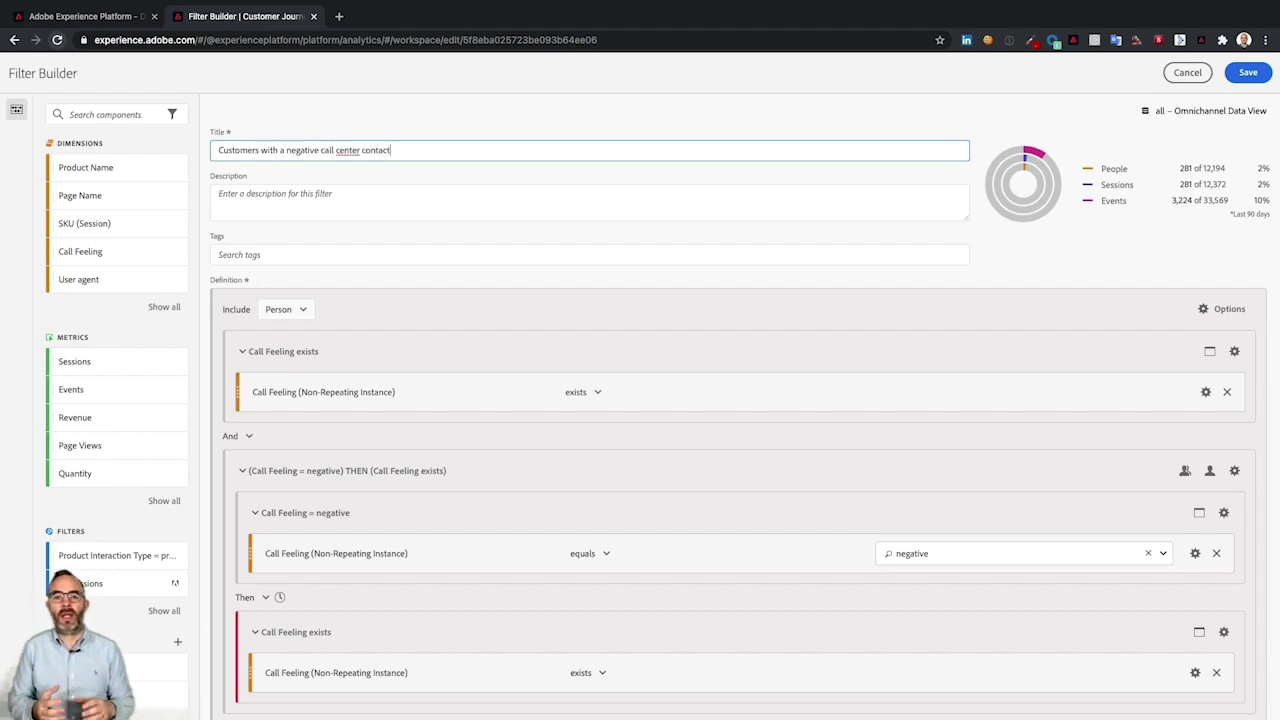
{"action": "left_click", "coordinate": [1250, 73]}
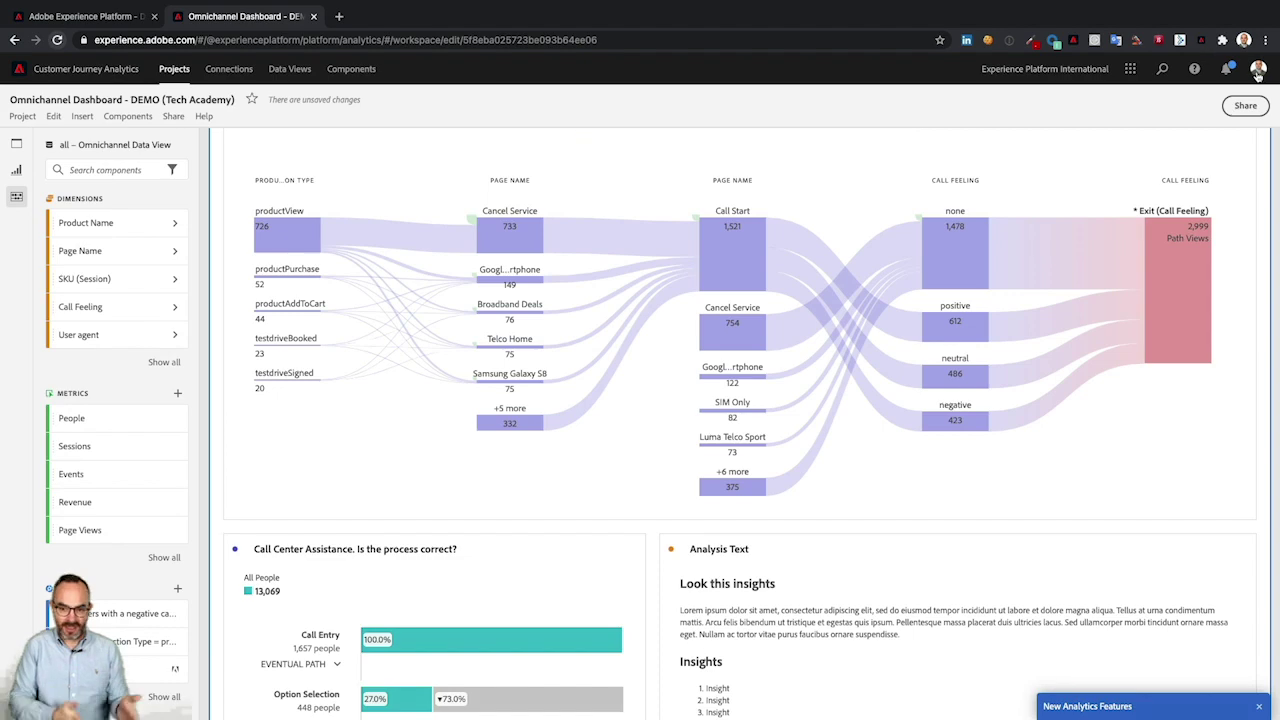
Collapse Call Center Analysis, expand Omnichannel Attribution Revenue Analysis and inspect its First vs Last Touch Revenue Attribution chart
{"action": "scroll", "coordinate": [1213, 179], "scroll_direction": "down", "scroll_amount": 3}
{"action": "scroll", "coordinate": [1213, 179], "scroll_direction": "up", "scroll_amount": 6}
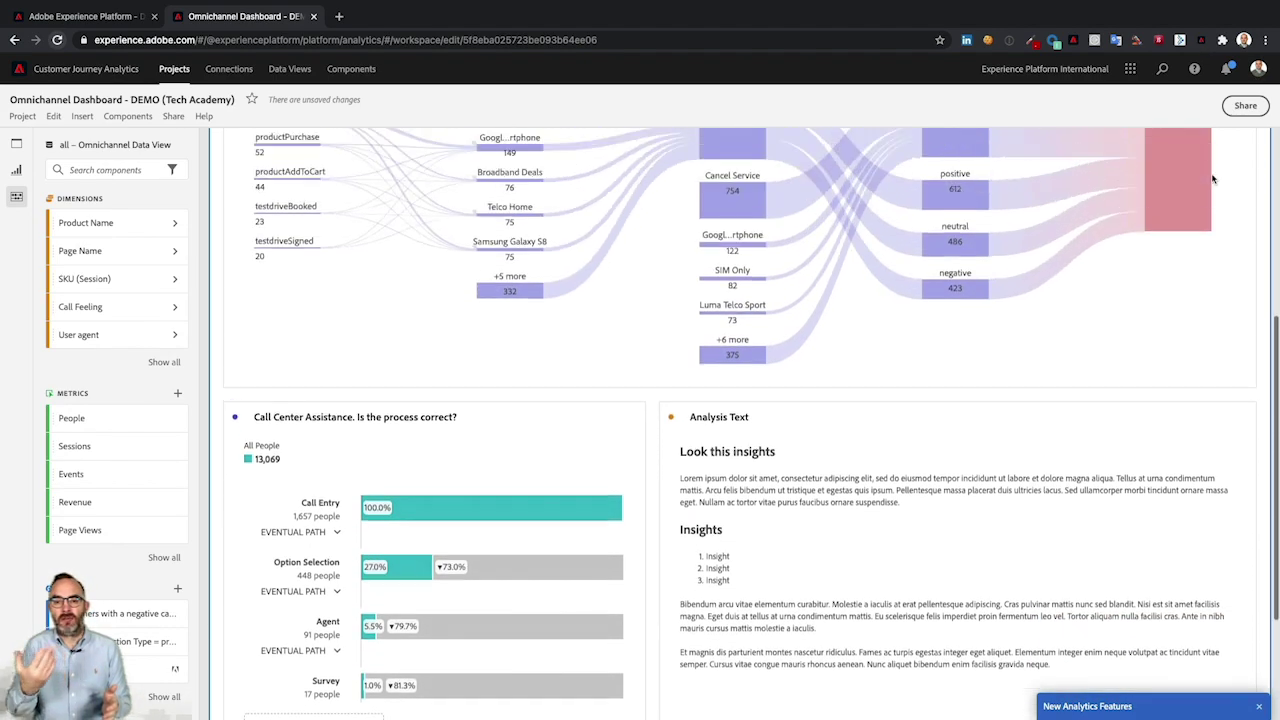
{"action": "left_click", "coordinate": [1227, 210]}
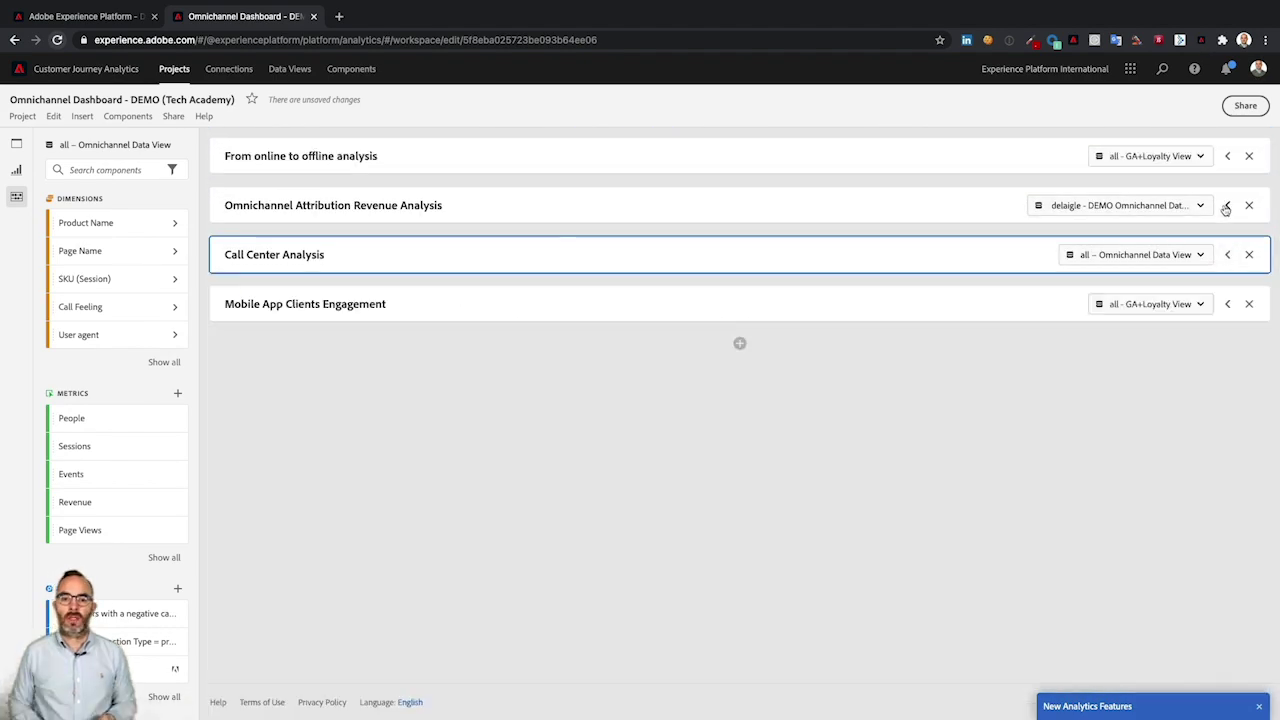
{"action": "left_click", "coordinate": [1228, 205]}
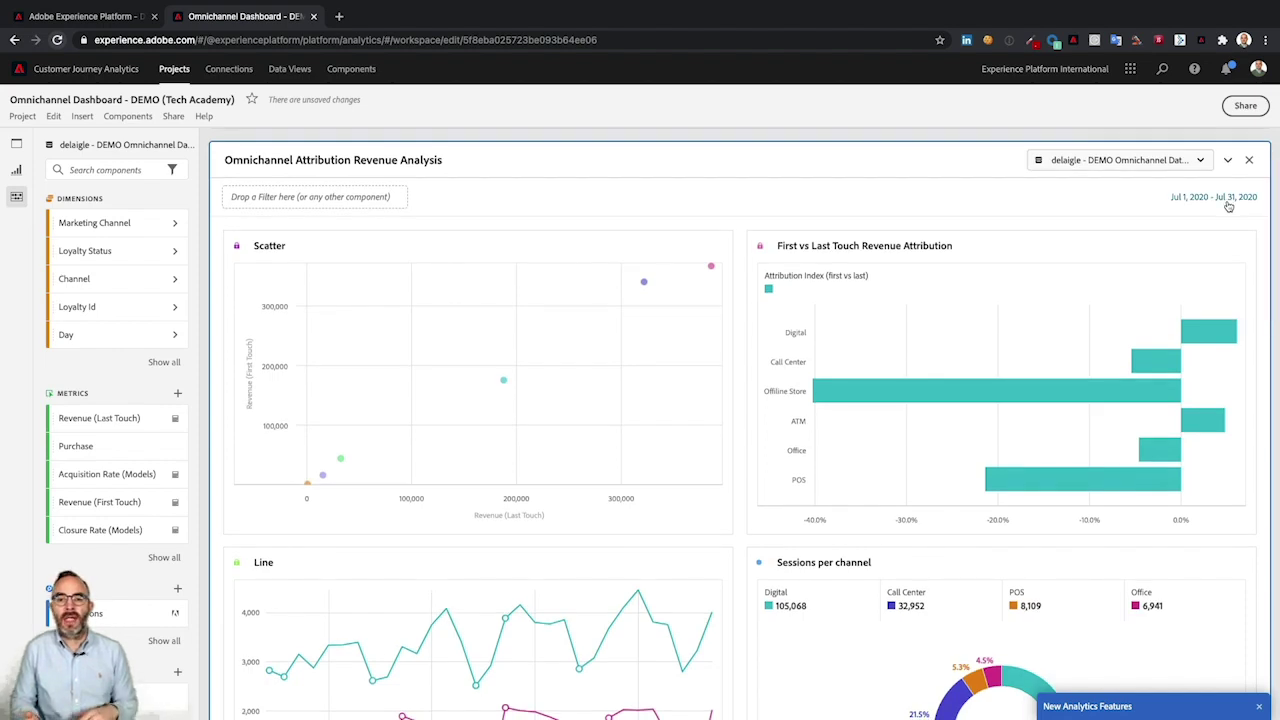
{"action": "scroll", "coordinate": [1229, 205], "scroll_direction": "down", "scroll_amount": 2}
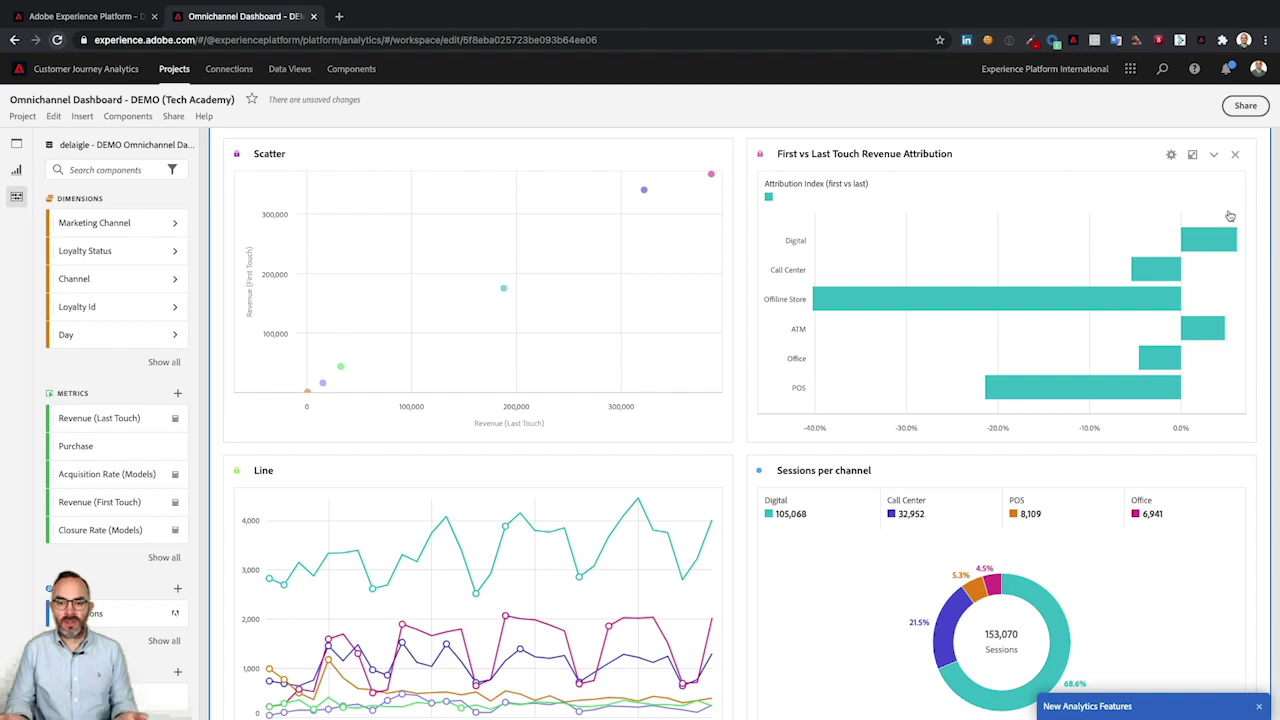
{"action": "mouse_move", "coordinate": [1220, 239]}
{"action": "mouse_move", "coordinate": [1145, 296]}
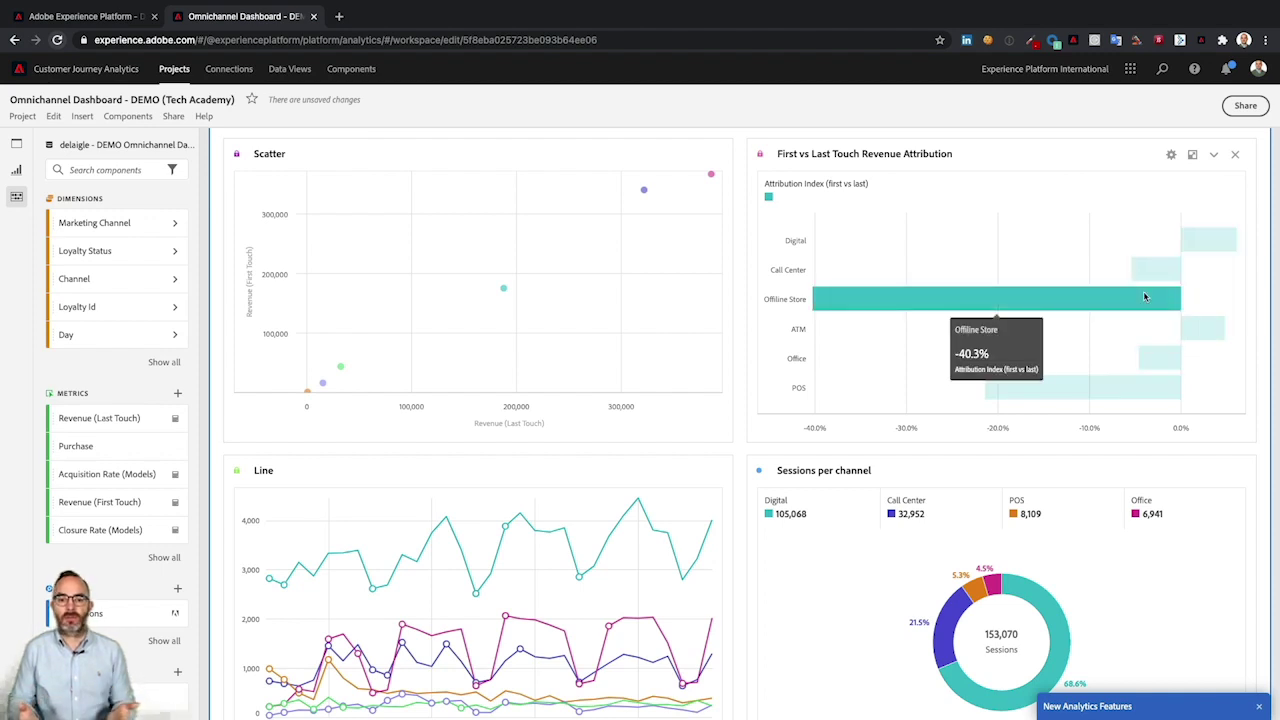
Examine the line chart, the Sessions per channel donut and the channel flow in the attribution panel
{"action": "scroll", "coordinate": [1143, 293], "scroll_direction": "down", "scroll_amount": 4}
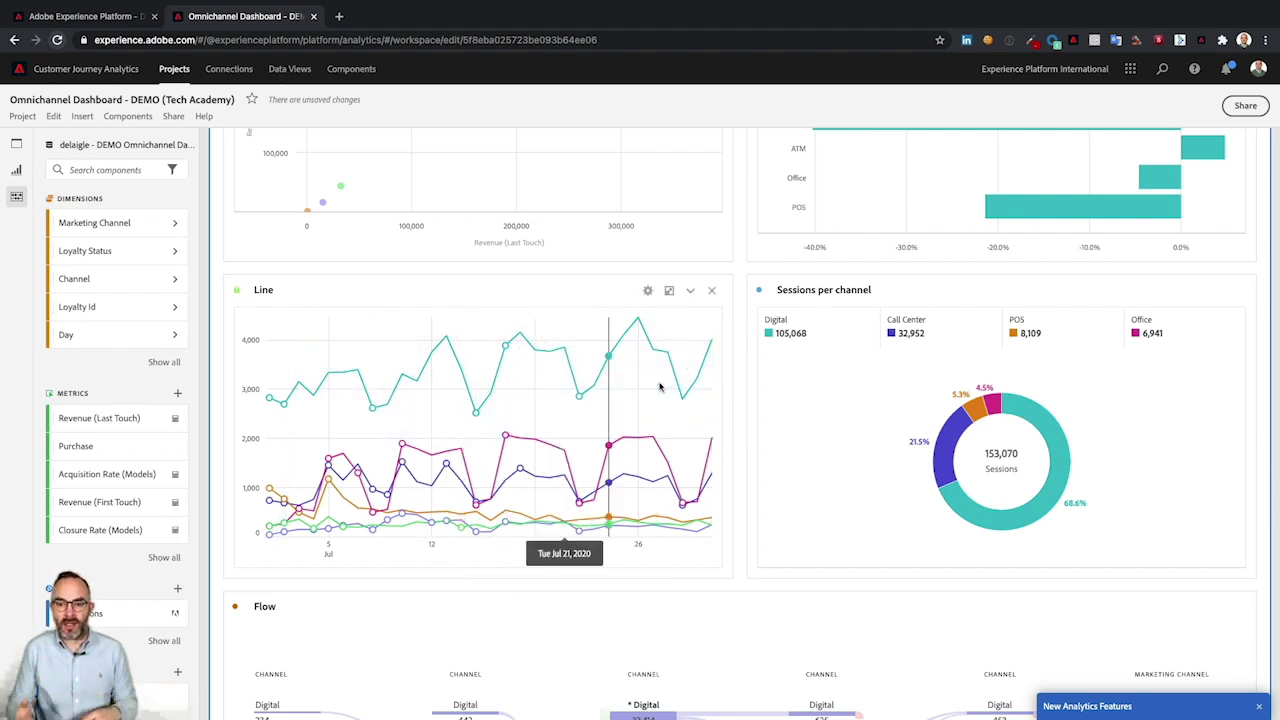
{"action": "scroll", "coordinate": [829, 383], "scroll_direction": "down", "scroll_amount": 1}
{"action": "scroll", "coordinate": [829, 383], "scroll_direction": "down", "scroll_amount": 2}
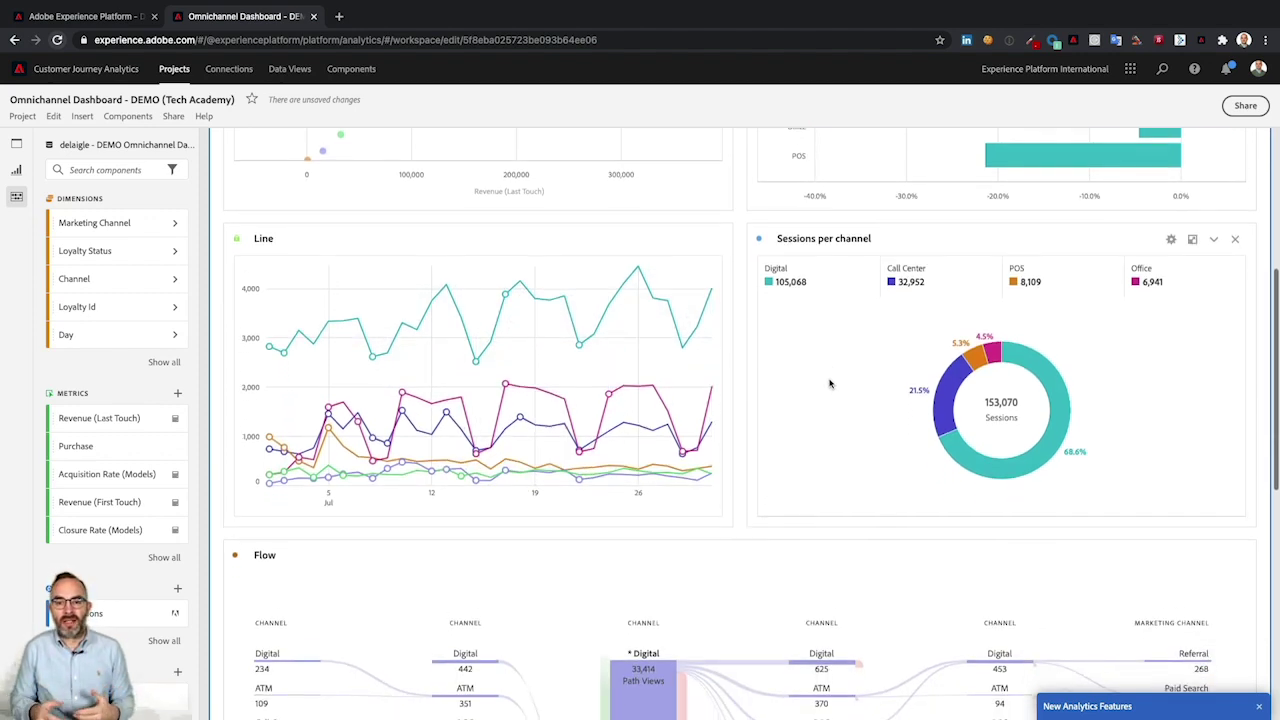
{"action": "scroll", "coordinate": [829, 383], "scroll_direction": "down", "scroll_amount": 5}
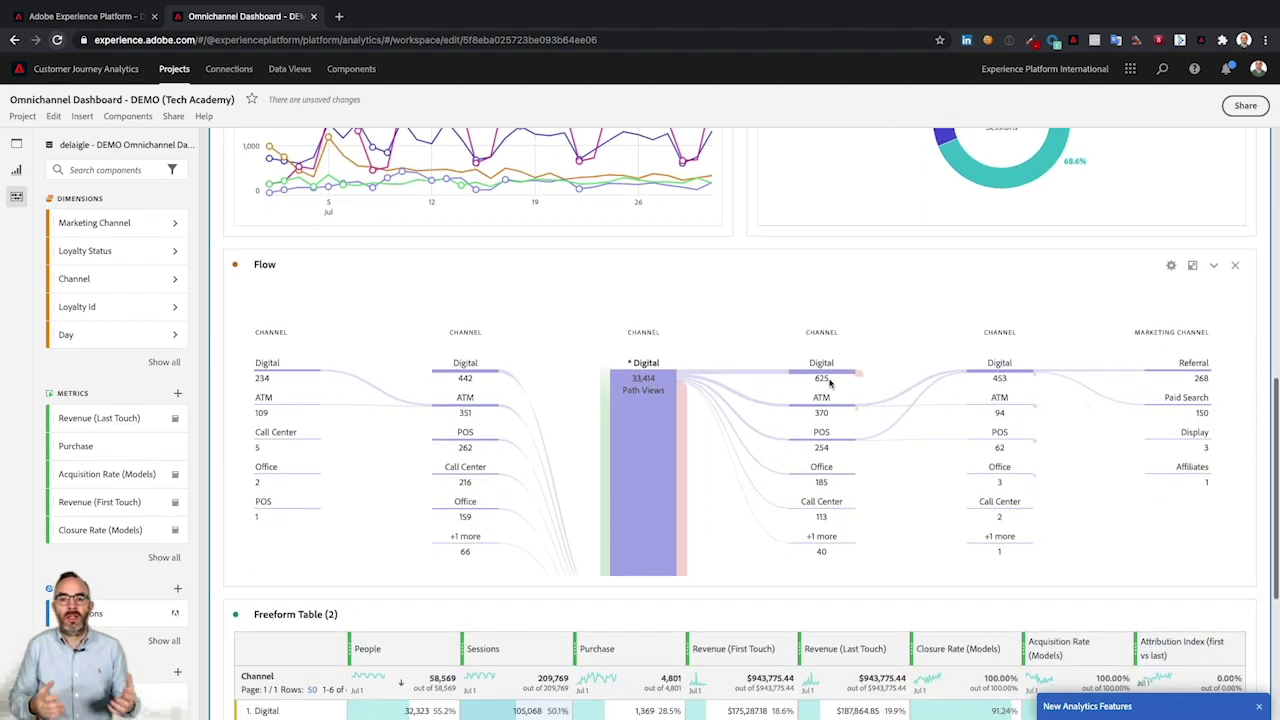
{"action": "scroll", "coordinate": [580, 450], "scroll_direction": "down", "scroll_amount": 1}
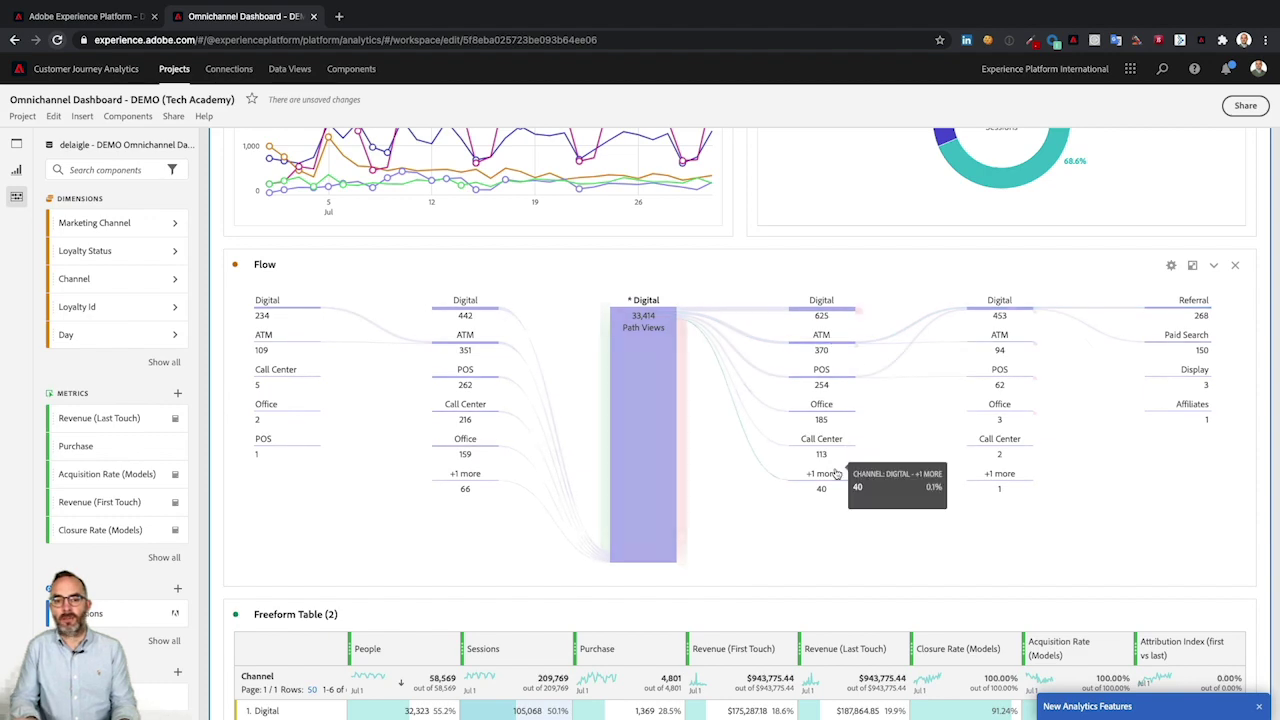
Break down the Digital row of Freeform Table (2) by the Marketing Channel dimension
{"action": "scroll", "coordinate": [835, 468], "scroll_direction": "down", "scroll_amount": 6}
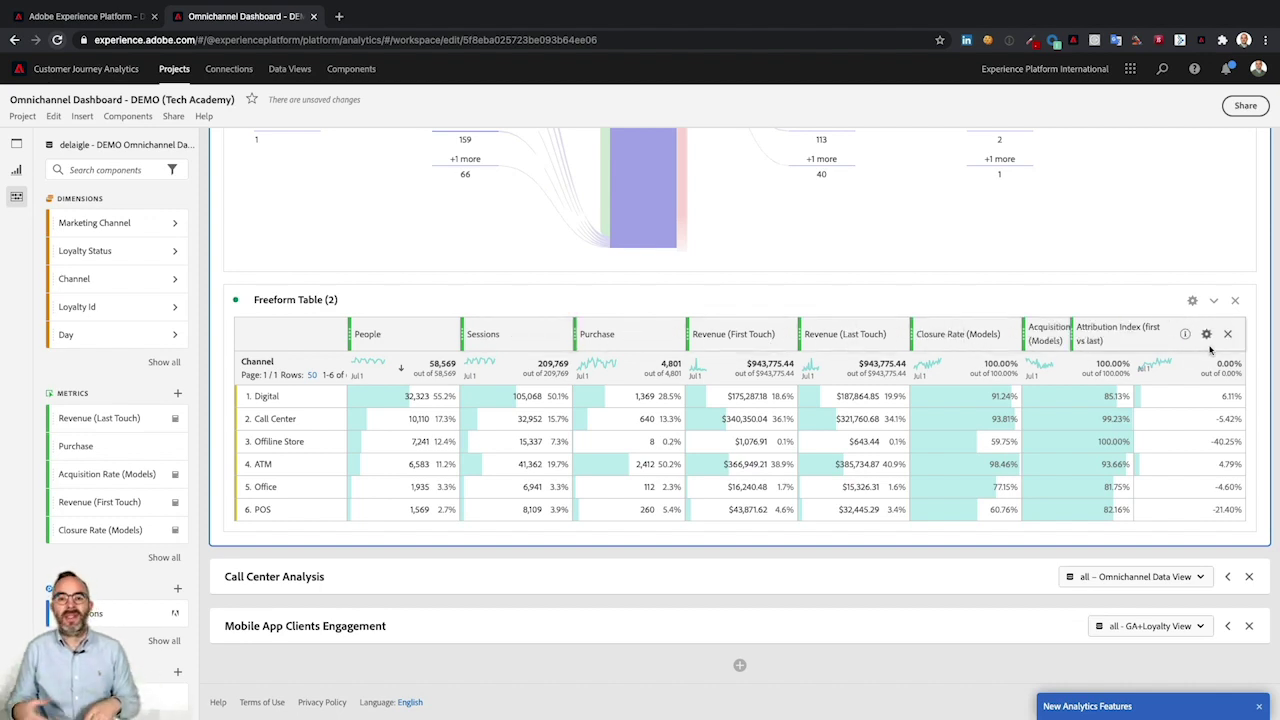
{"action": "left_click_drag", "start_coordinate": [94, 222], "coordinate": [280, 400]}
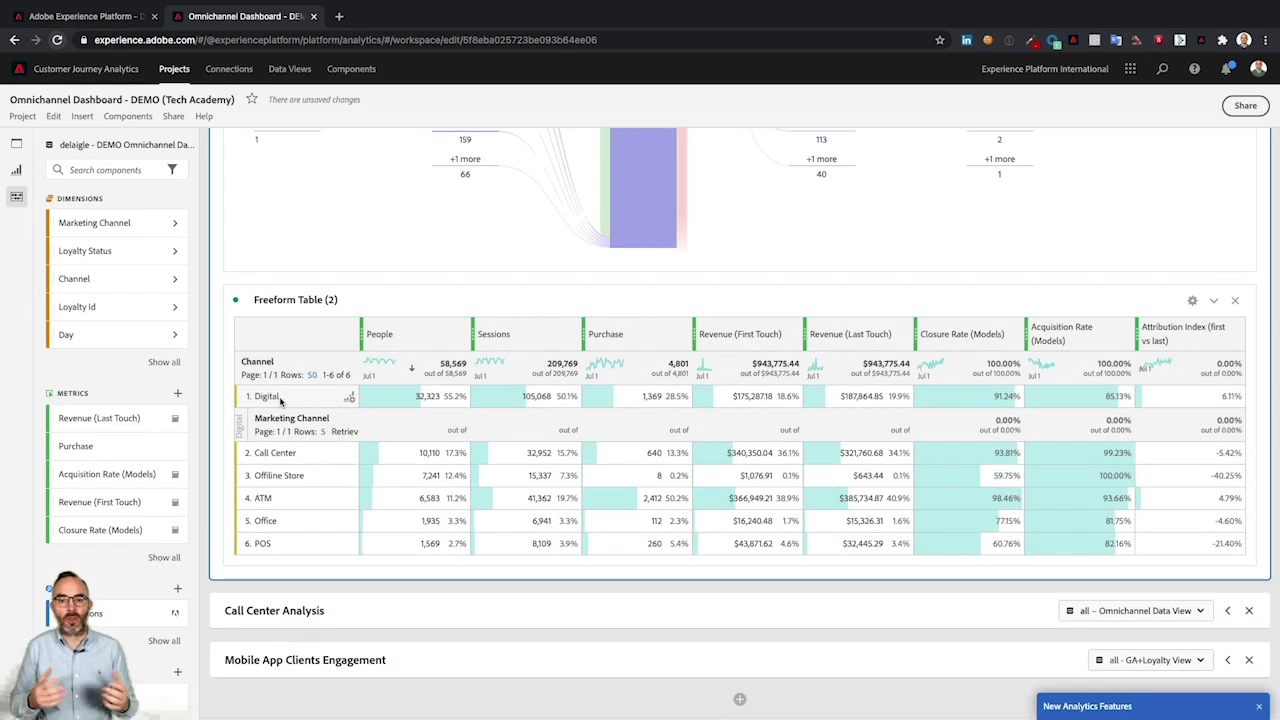
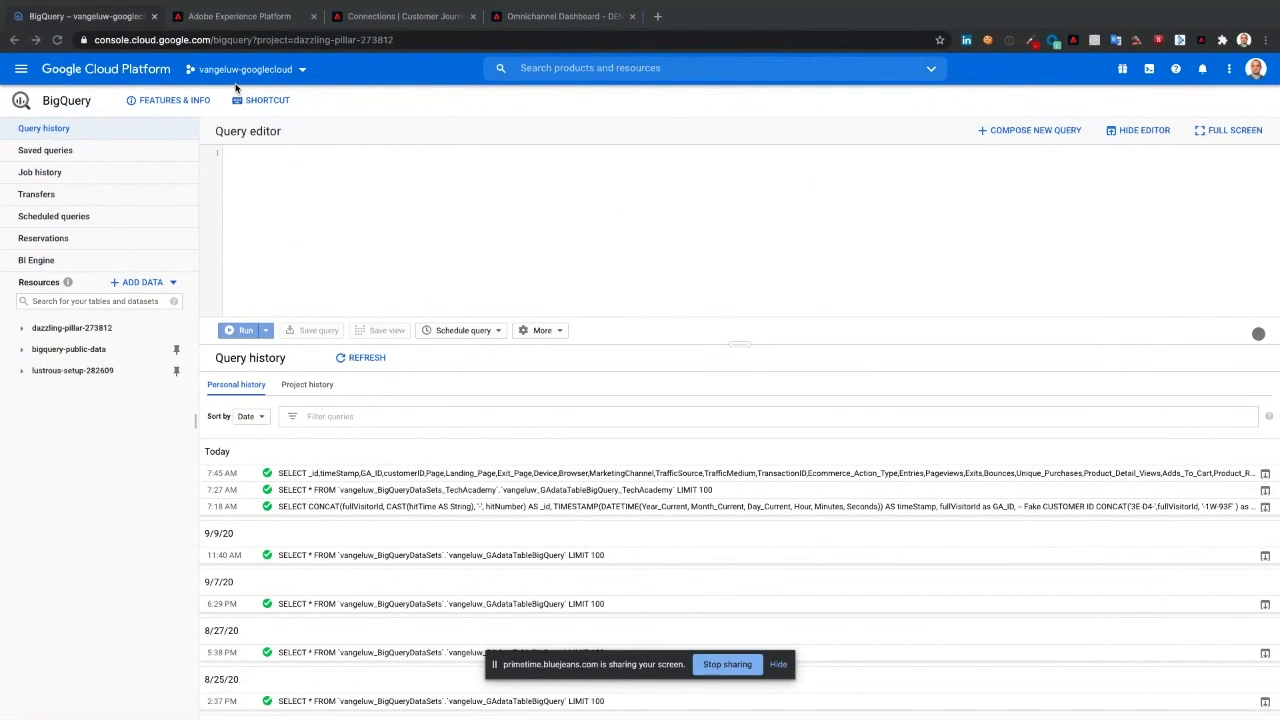
In BigQuery, find the Google Analytics Sample among the public datasets and return to the query editor
{"action": "left_click", "coordinate": [142, 282]}
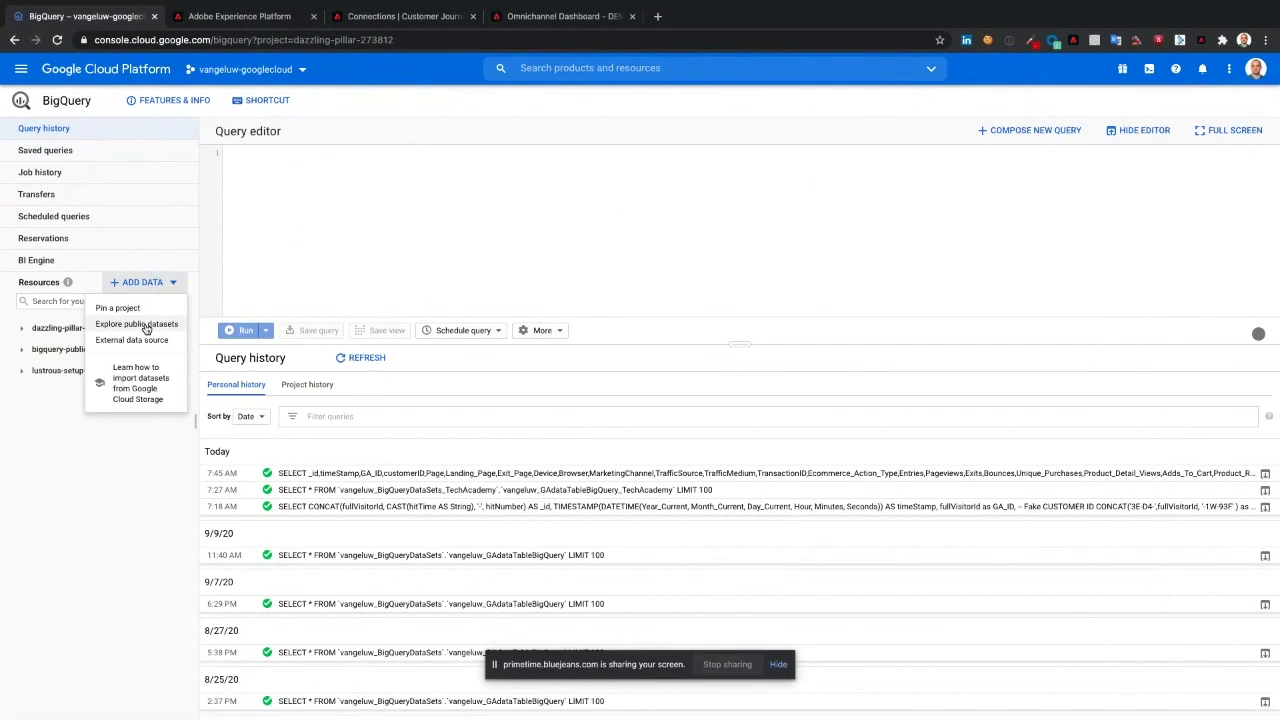
{"action": "left_click", "coordinate": [140, 325]}
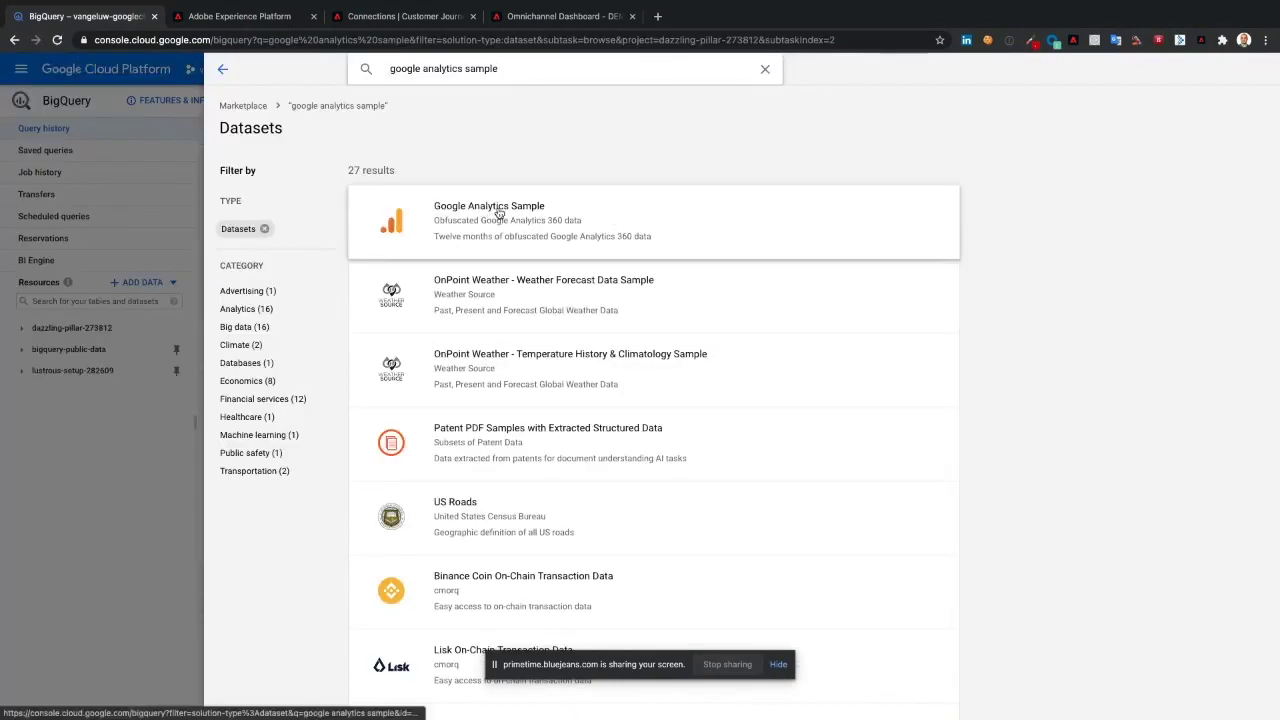
{"action": "left_click", "coordinate": [136, 384]}
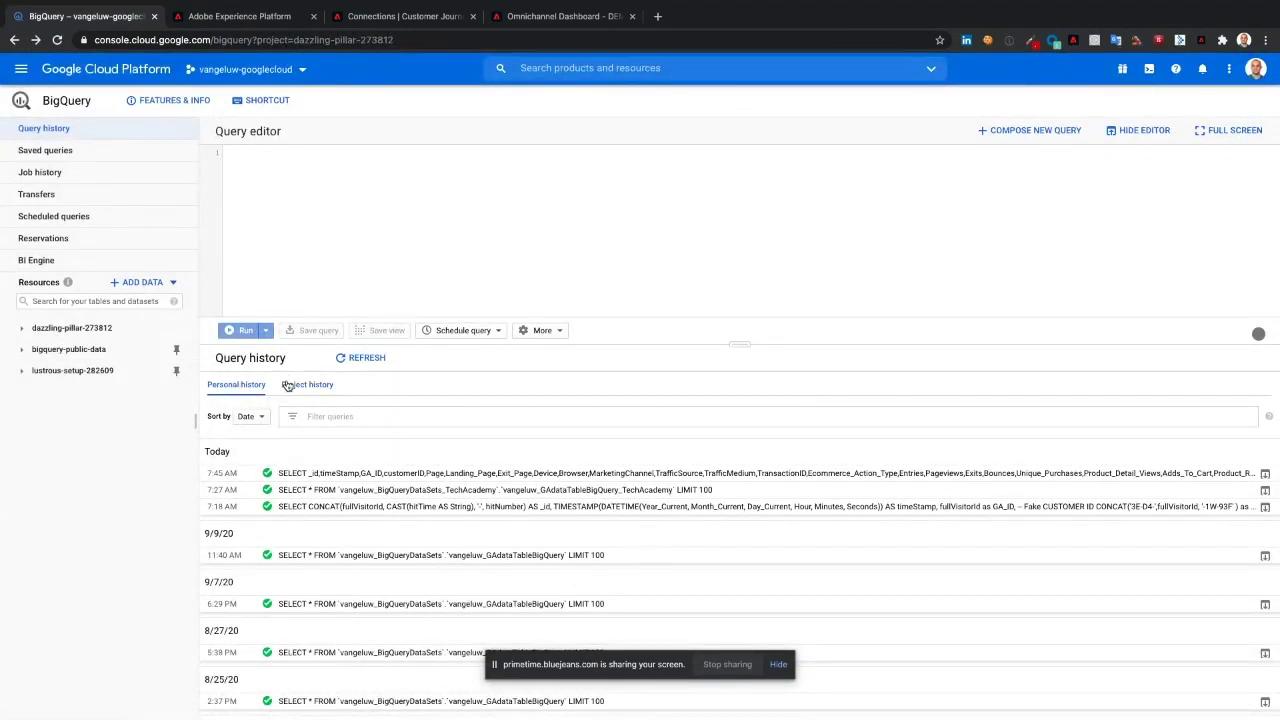
Expand the dazzling-pillar-273812 and bigquery-public-data projects and view the schema of the ga_sessions_ table in google_analytics_sample
{"action": "left_click", "coordinate": [20, 329]}
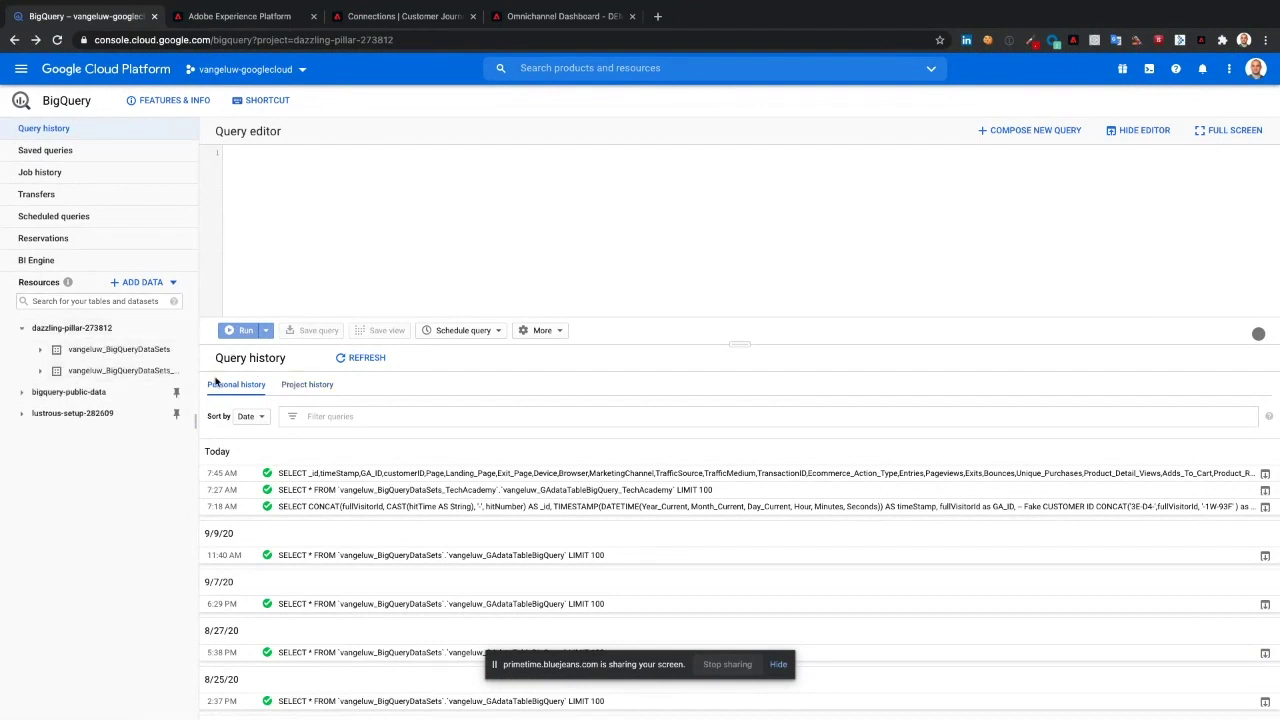
{"action": "left_click", "coordinate": [21, 393]}
{"action": "scroll", "coordinate": [21, 398], "scroll_direction": "down", "scroll_amount": 10}
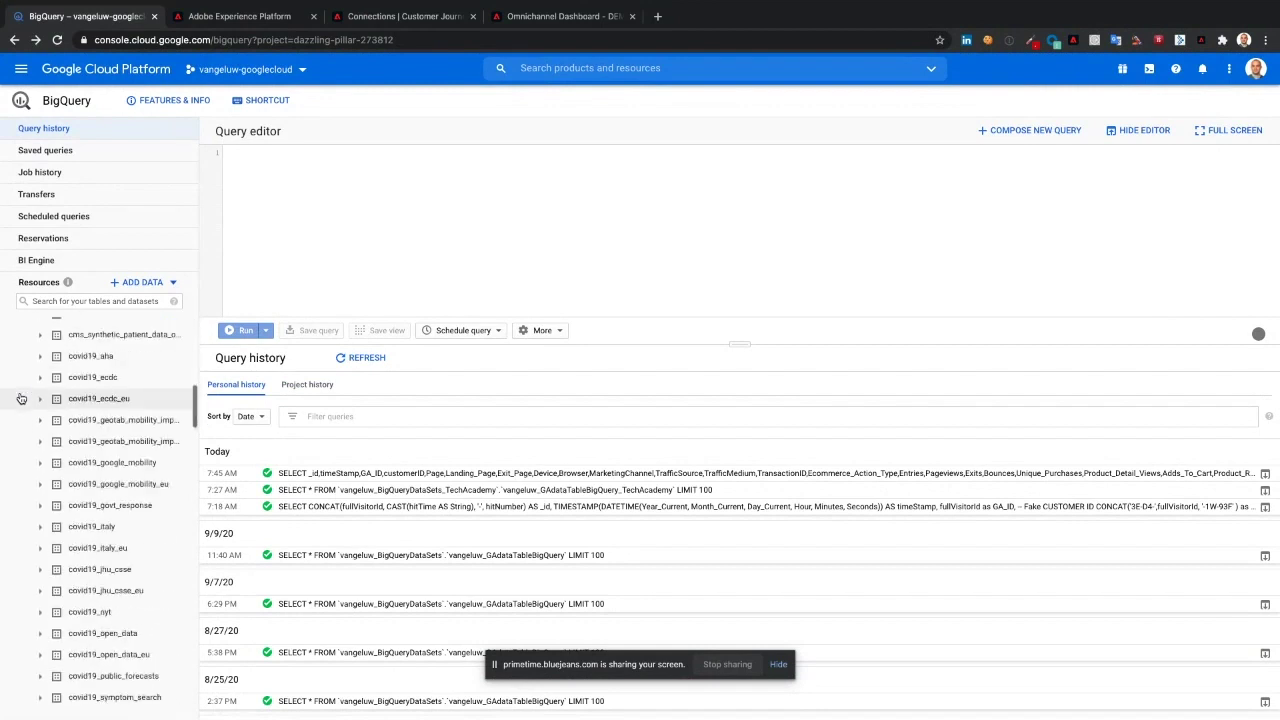
{"action": "scroll", "coordinate": [21, 398], "scroll_direction": "down", "scroll_amount": 10}
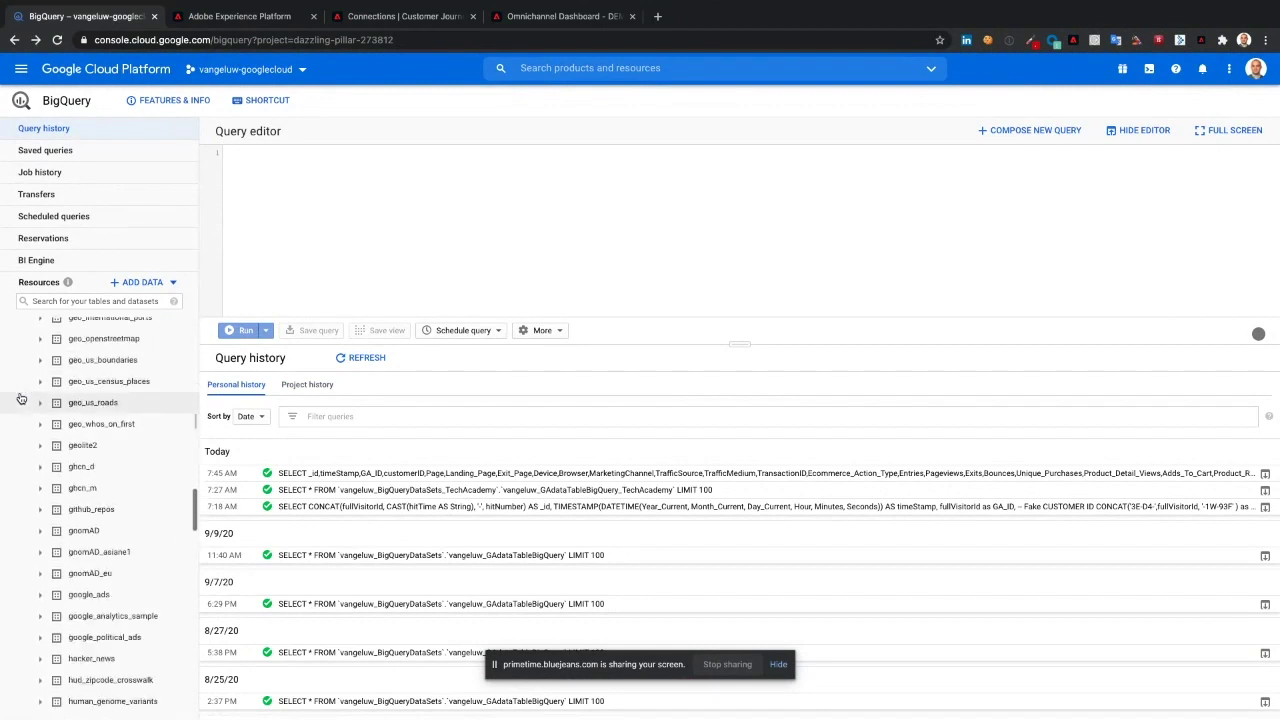
{"action": "scroll", "coordinate": [21, 398], "scroll_direction": "down", "scroll_amount": 6}
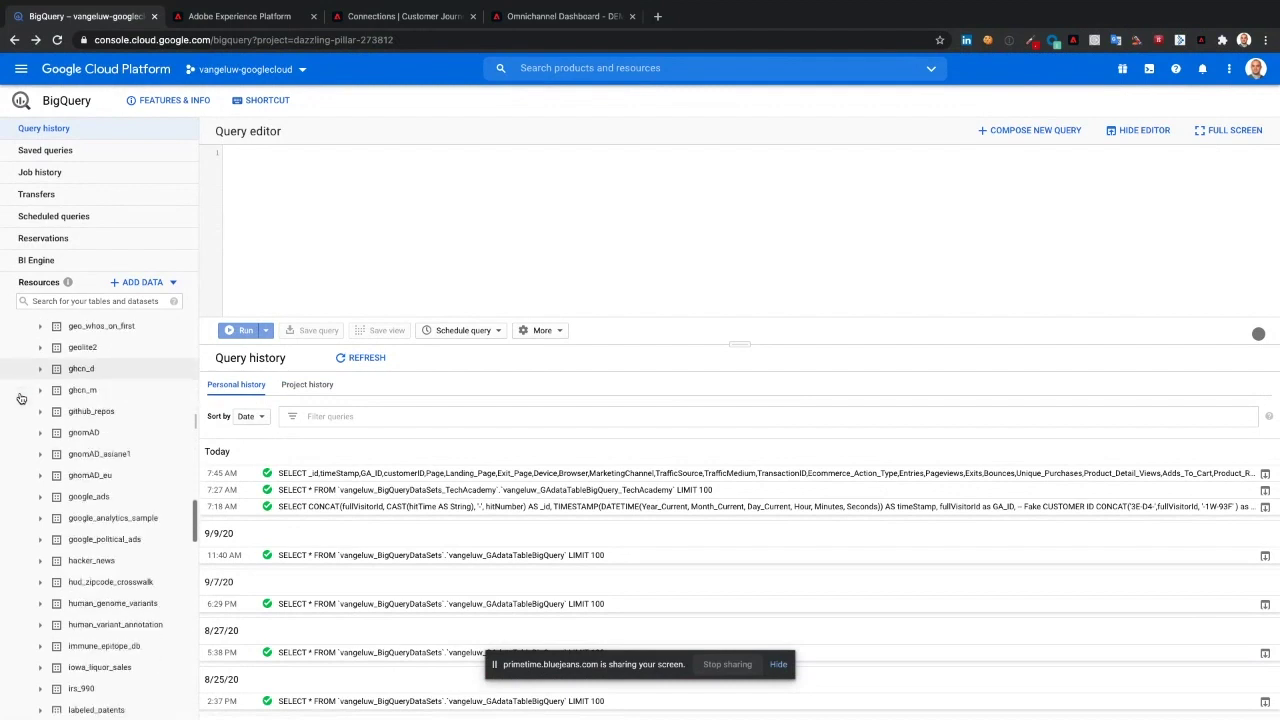
{"action": "left_click", "coordinate": [38, 437]}
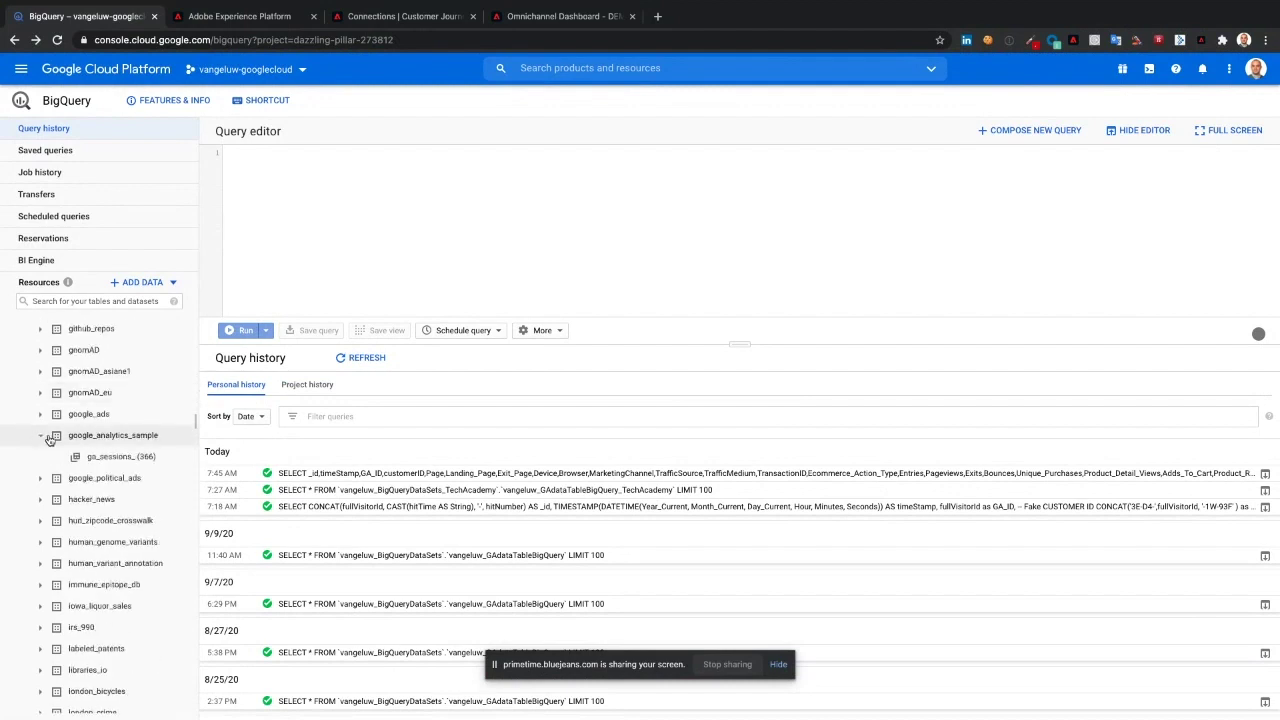
{"action": "left_click", "coordinate": [101, 458]}
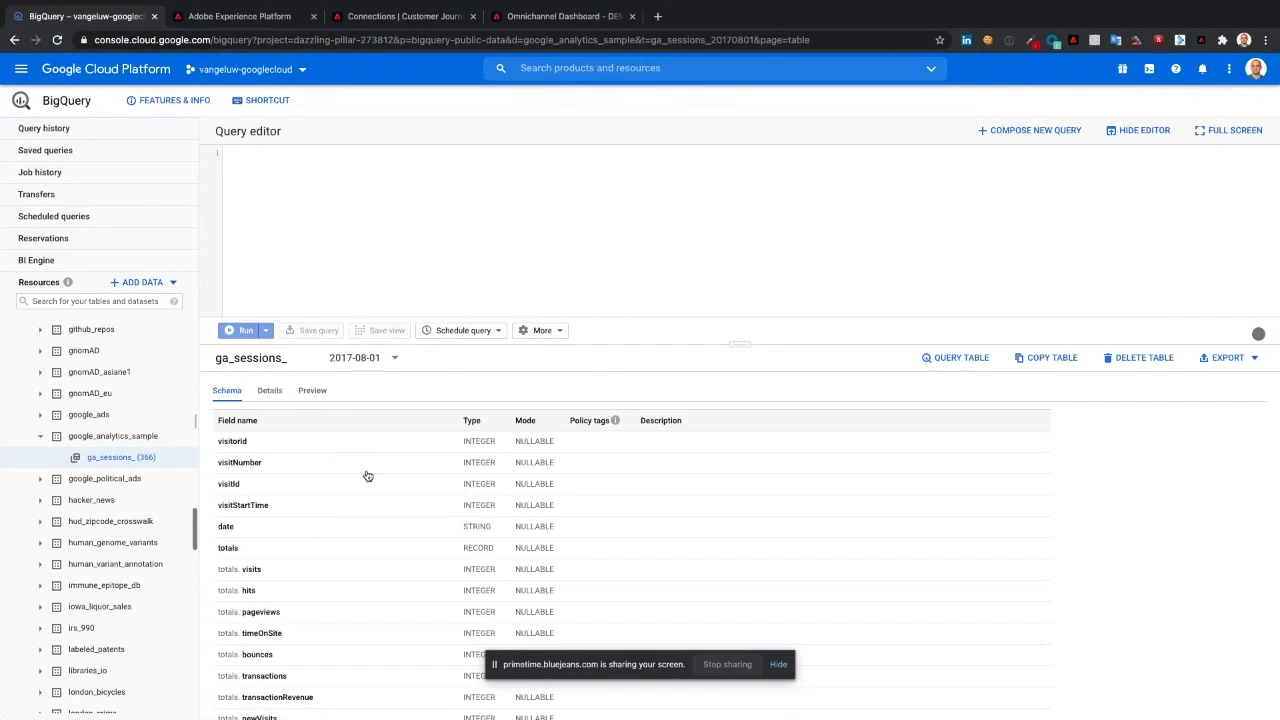
View the schema of the GAdataTableBigQuery_TechAcademy table in the TechAcademy dataset of the dazzling-pillar-273812 project
{"action": "scroll", "coordinate": [106, 462], "scroll_direction": "up", "scroll_amount": 15}
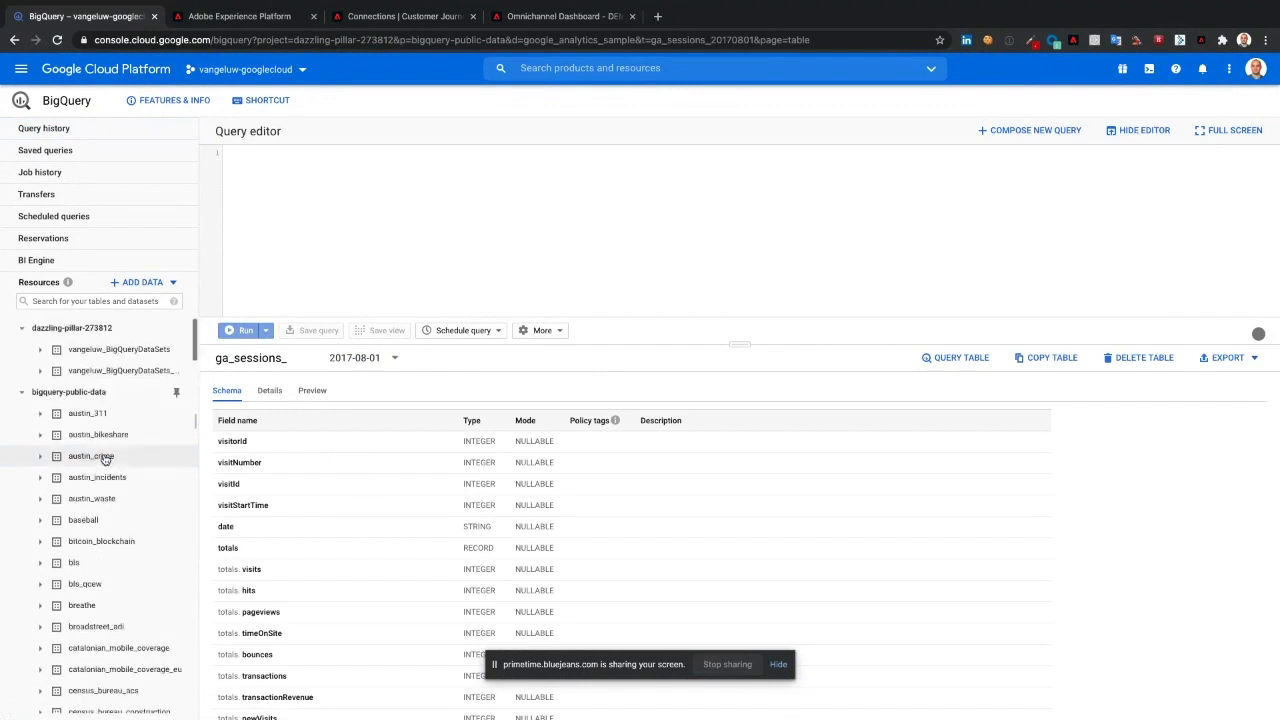
{"action": "left_click", "coordinate": [41, 373]}
{"action": "left_click", "coordinate": [101, 392]}
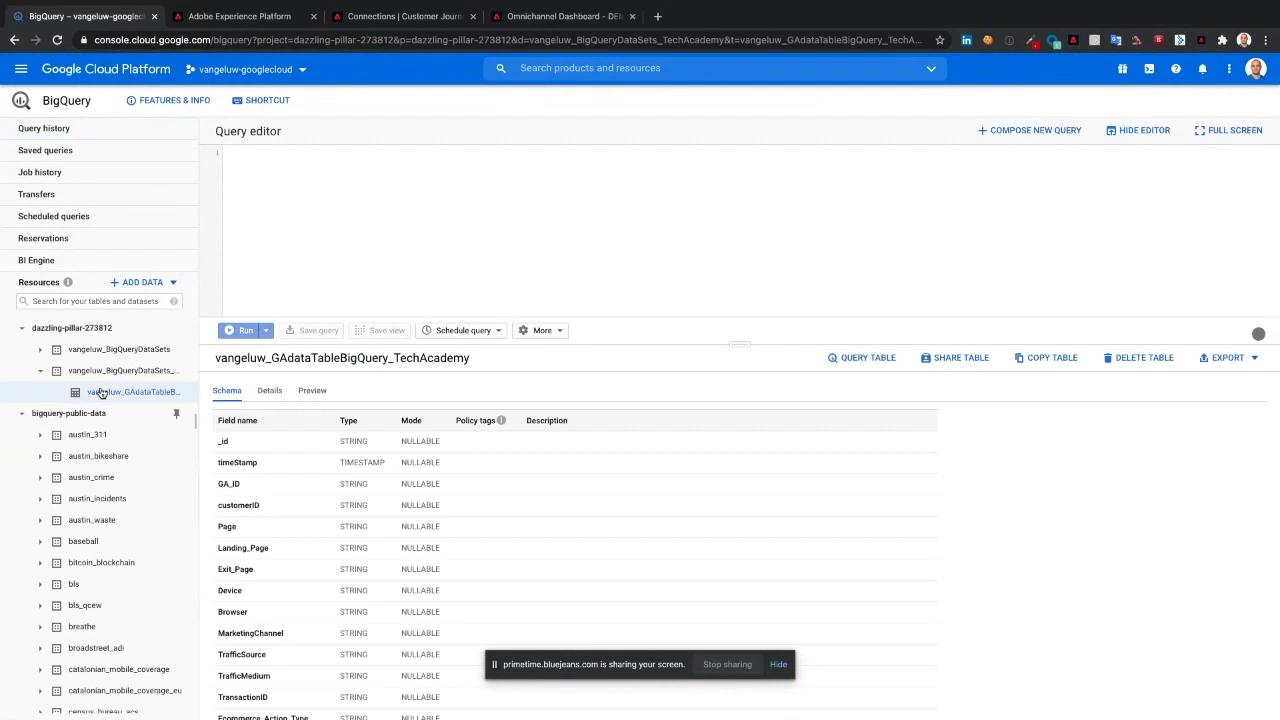
Add the customerID field from the table schema to the query editor and highlight the second entry
{"action": "double_click", "coordinate": [239, 507]}
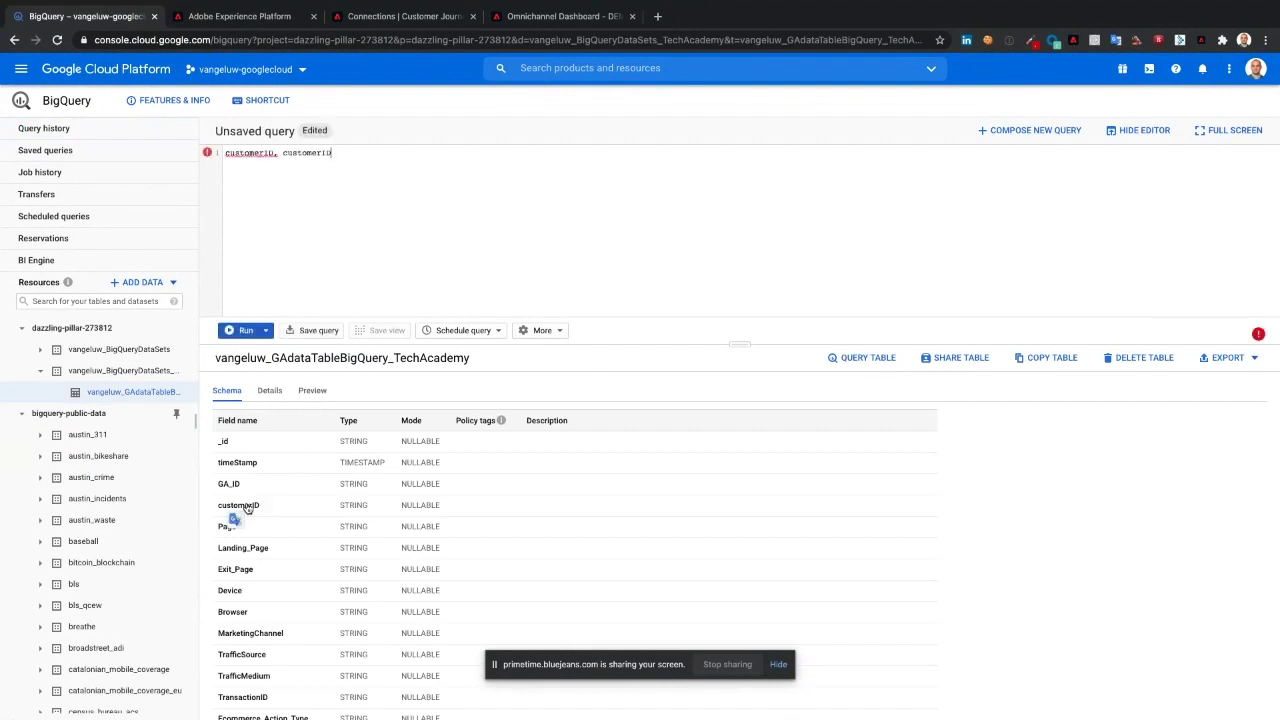
{"action": "left_click_drag", "start_coordinate": [332, 153], "coordinate": [283, 154]}
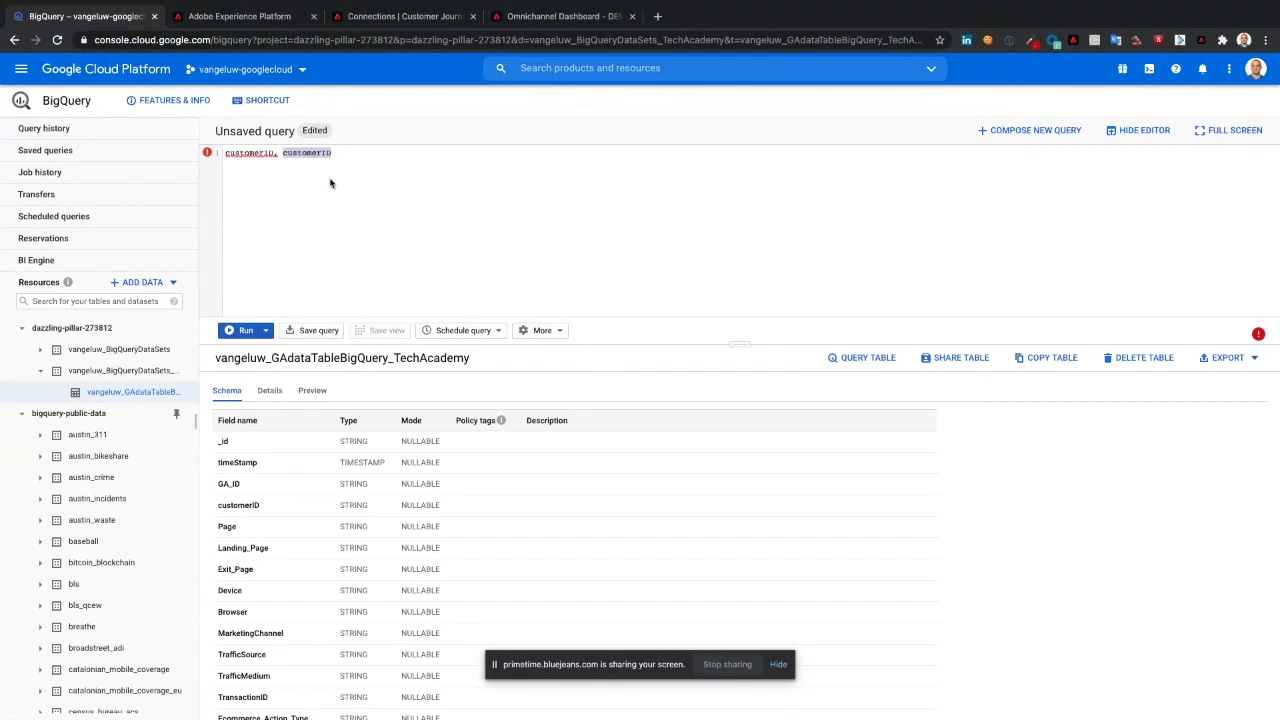
Switch to Adobe Experience Platform and start adding data from the Google BigQuery source in the Databases category of the catalog
{"action": "left_click", "coordinate": [264, 16]}
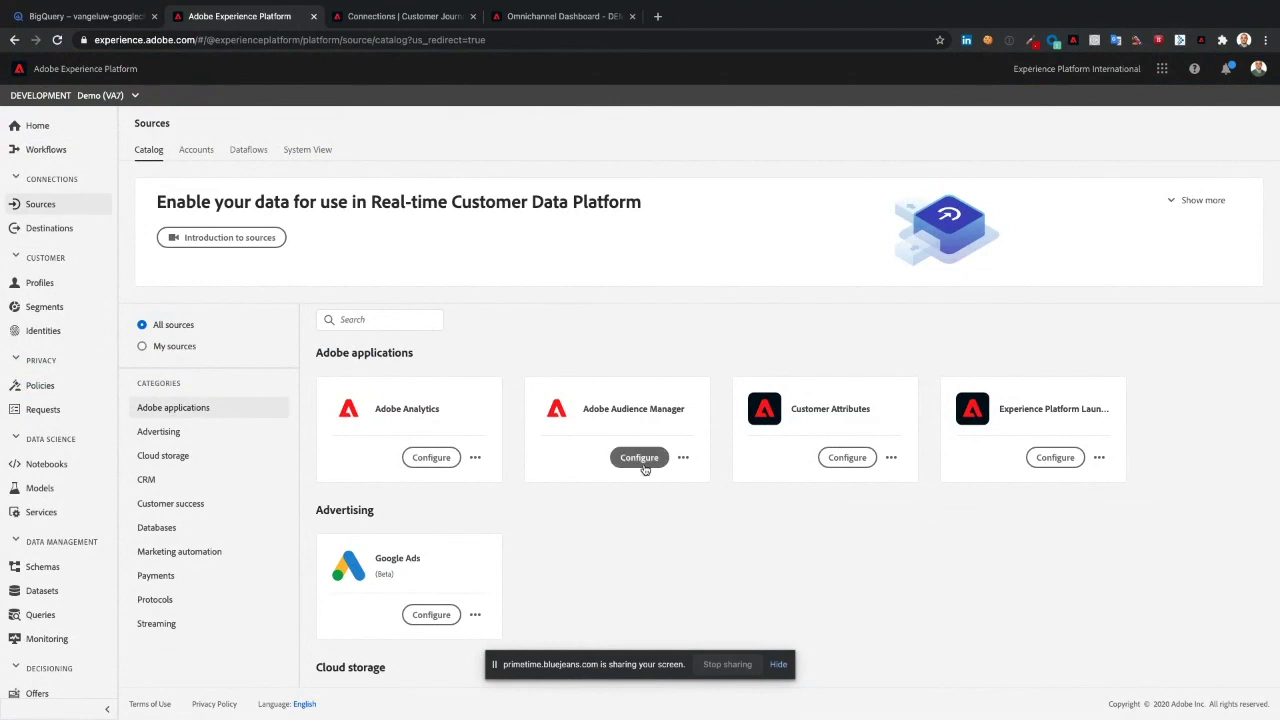
{"action": "scroll", "coordinate": [634, 517], "scroll_direction": "down", "scroll_amount": 5}
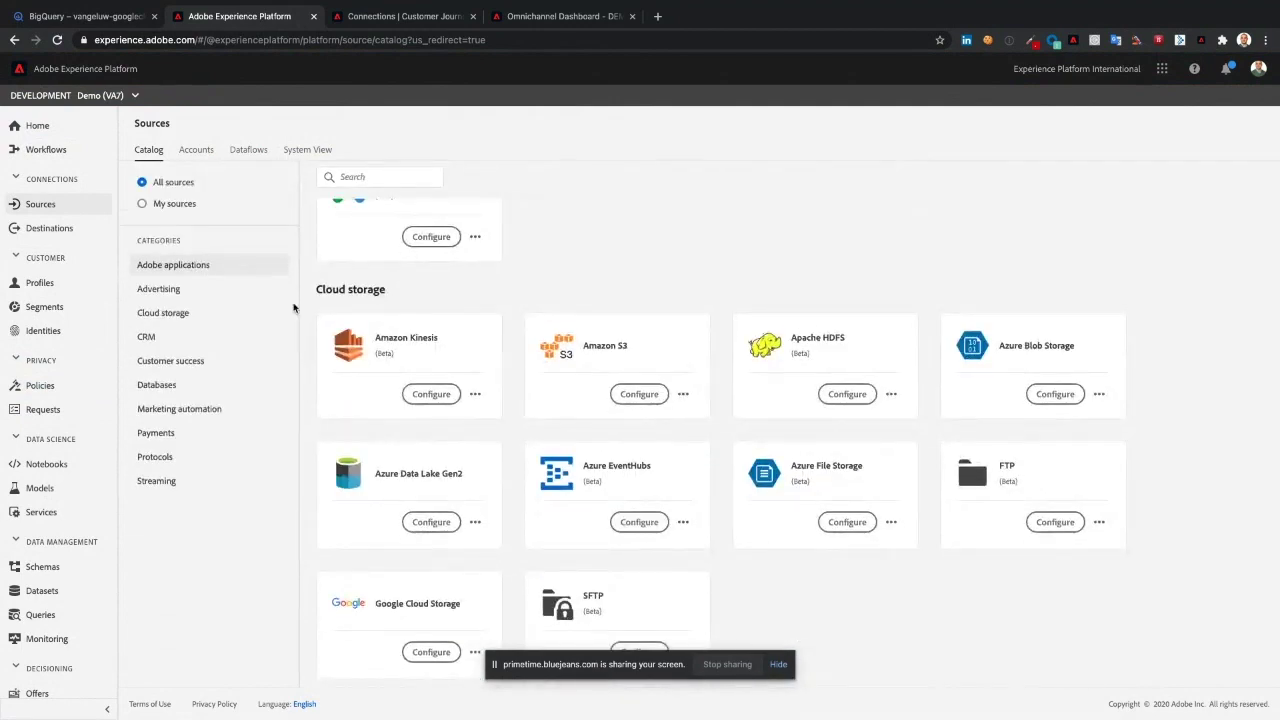
{"action": "scroll", "coordinate": [435, 392], "scroll_direction": "down", "scroll_amount": 5}
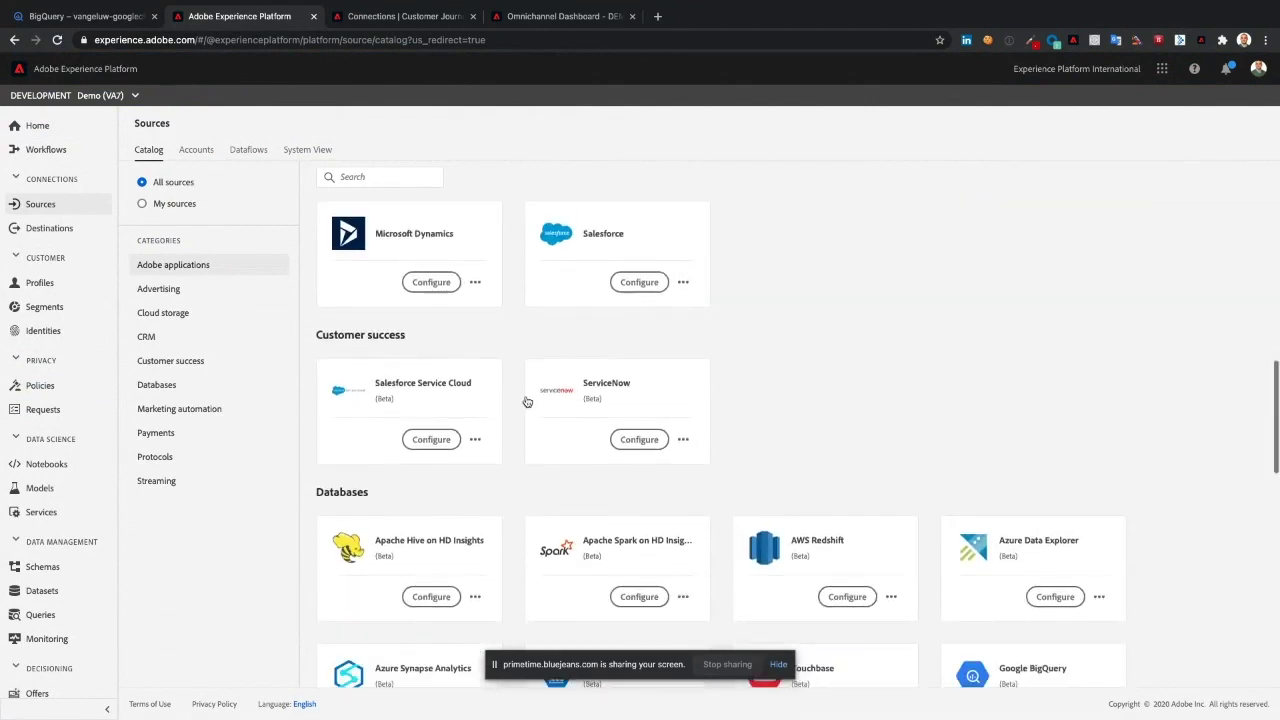
{"action": "scroll", "coordinate": [526, 399], "scroll_direction": "down", "scroll_amount": 1}
{"action": "scroll", "coordinate": [527, 401], "scroll_direction": "down", "scroll_amount": 4}
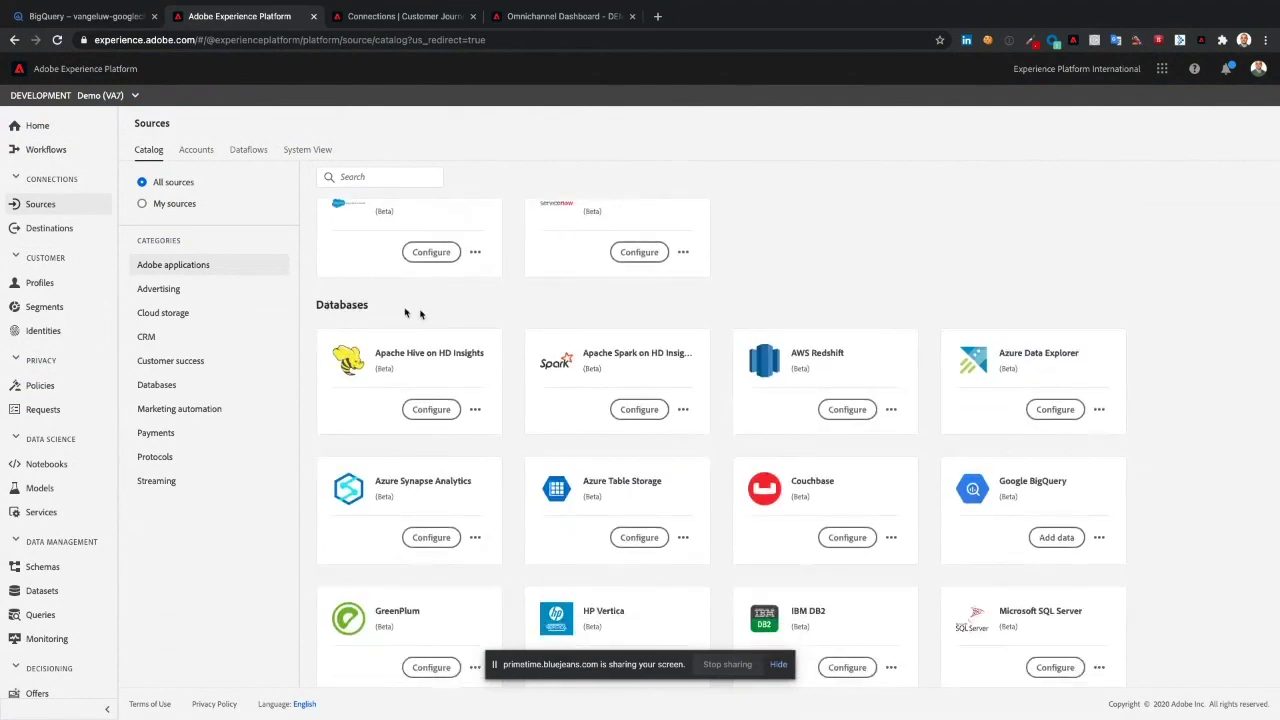
{"action": "scroll", "coordinate": [1104, 549], "scroll_direction": "down", "scroll_amount": 1}
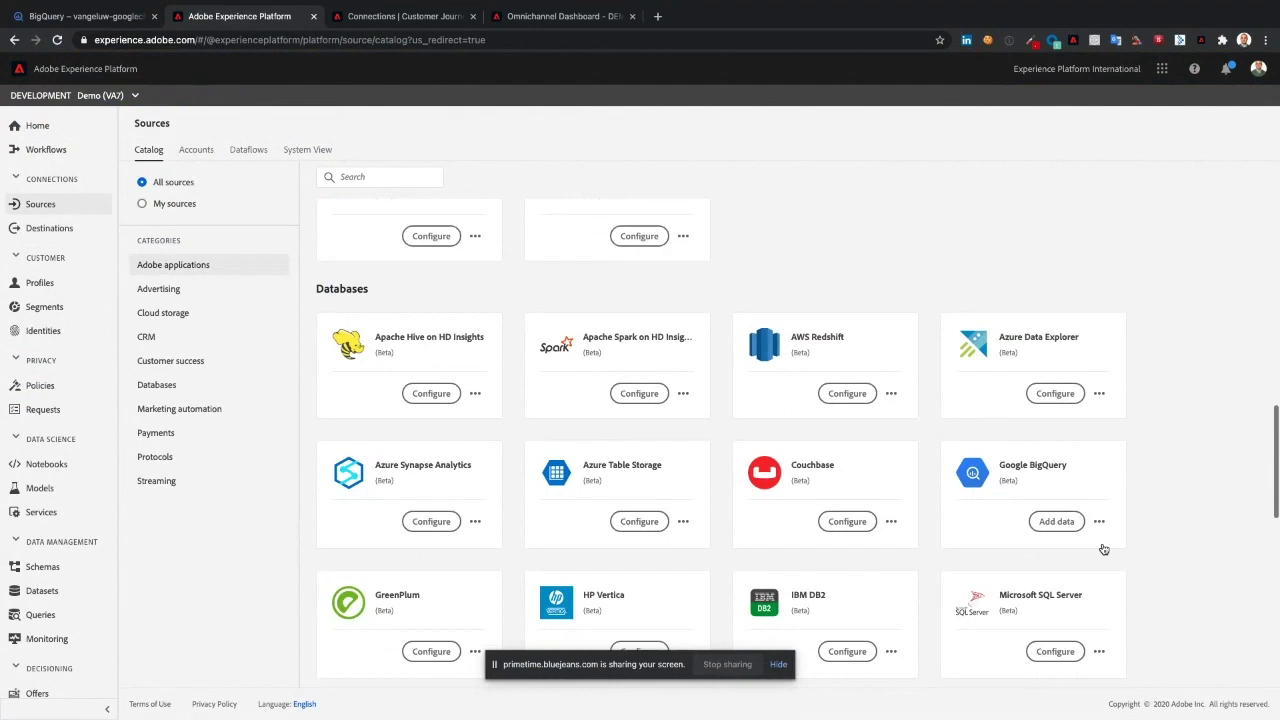
{"action": "scroll", "coordinate": [1104, 549], "scroll_direction": "down", "scroll_amount": 1}
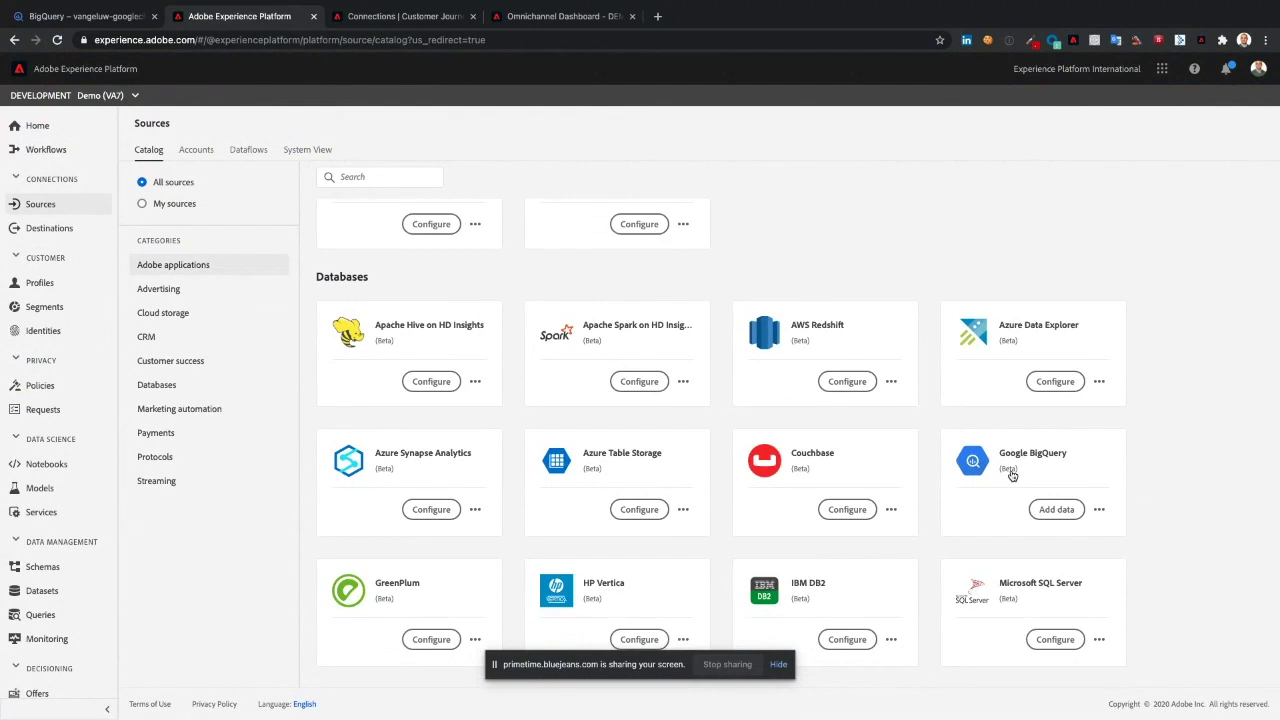
{"action": "left_click", "coordinate": [1057, 511]}
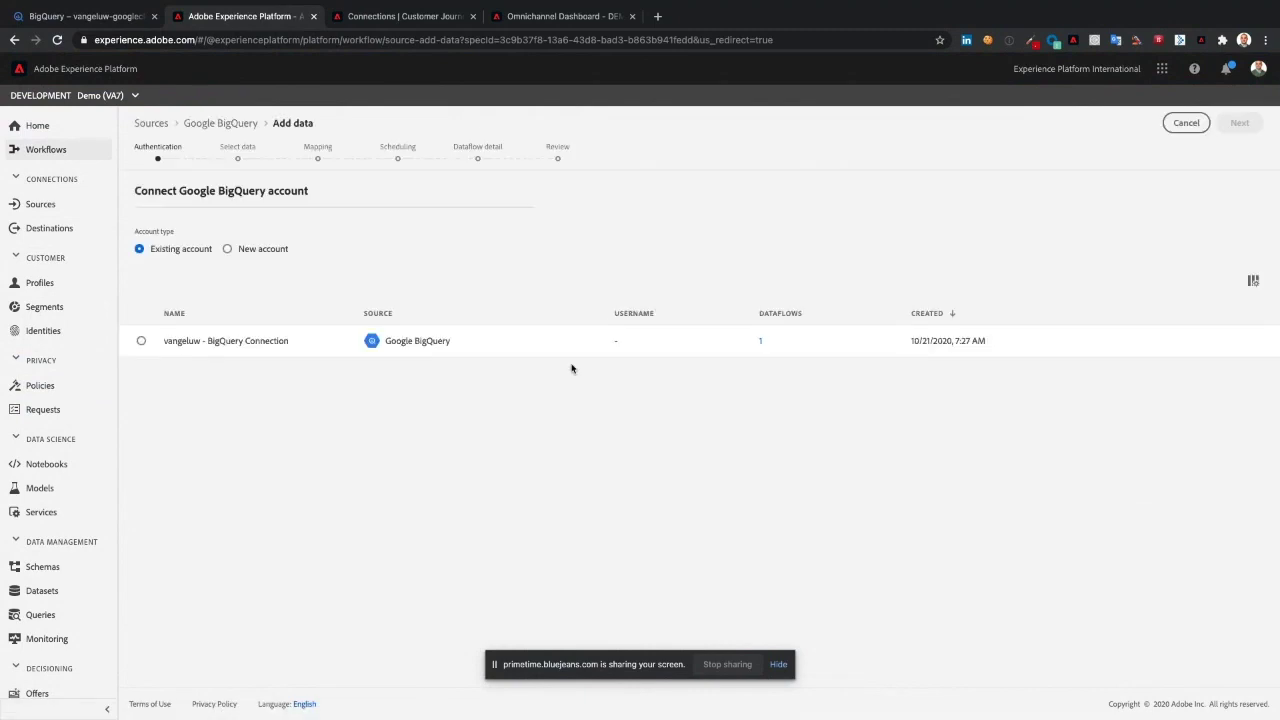
Examine the authentication fields required for connecting a new Google BigQuery account, including Client ID and Refresh token
{"action": "left_click", "coordinate": [249, 251]}
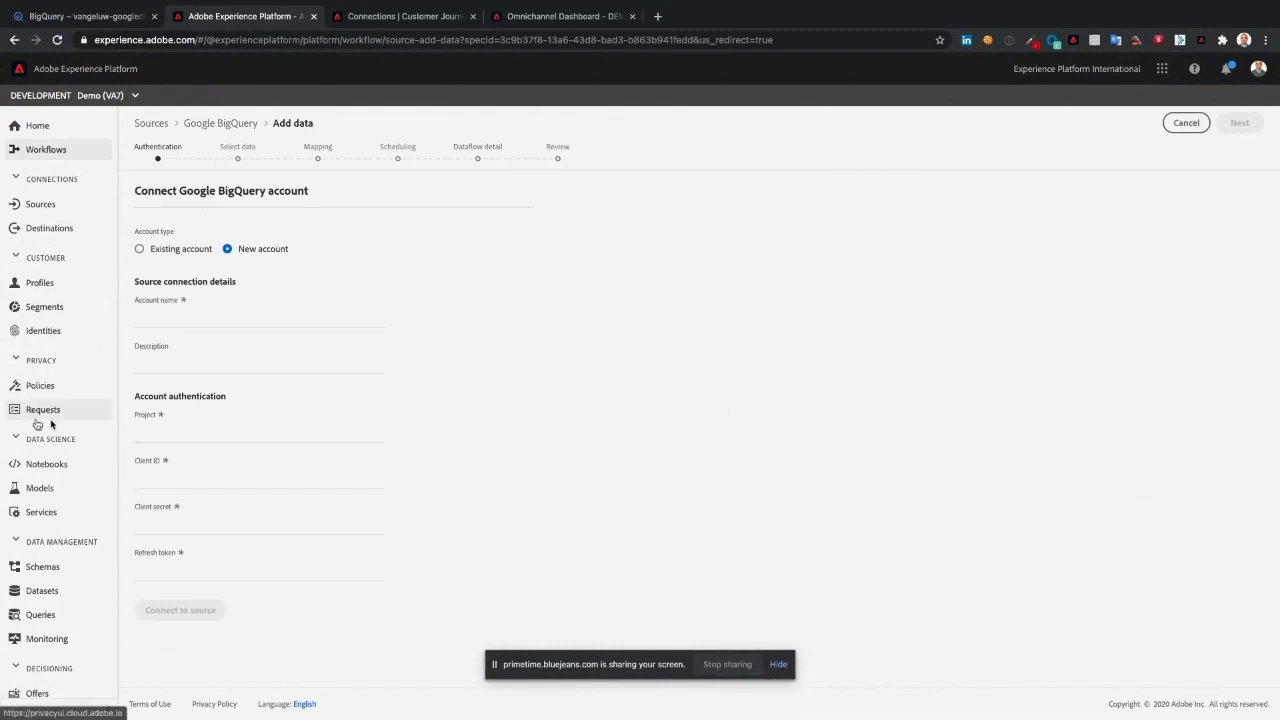
{"action": "left_click_drag", "start_coordinate": [135, 460], "coordinate": [159, 462]}
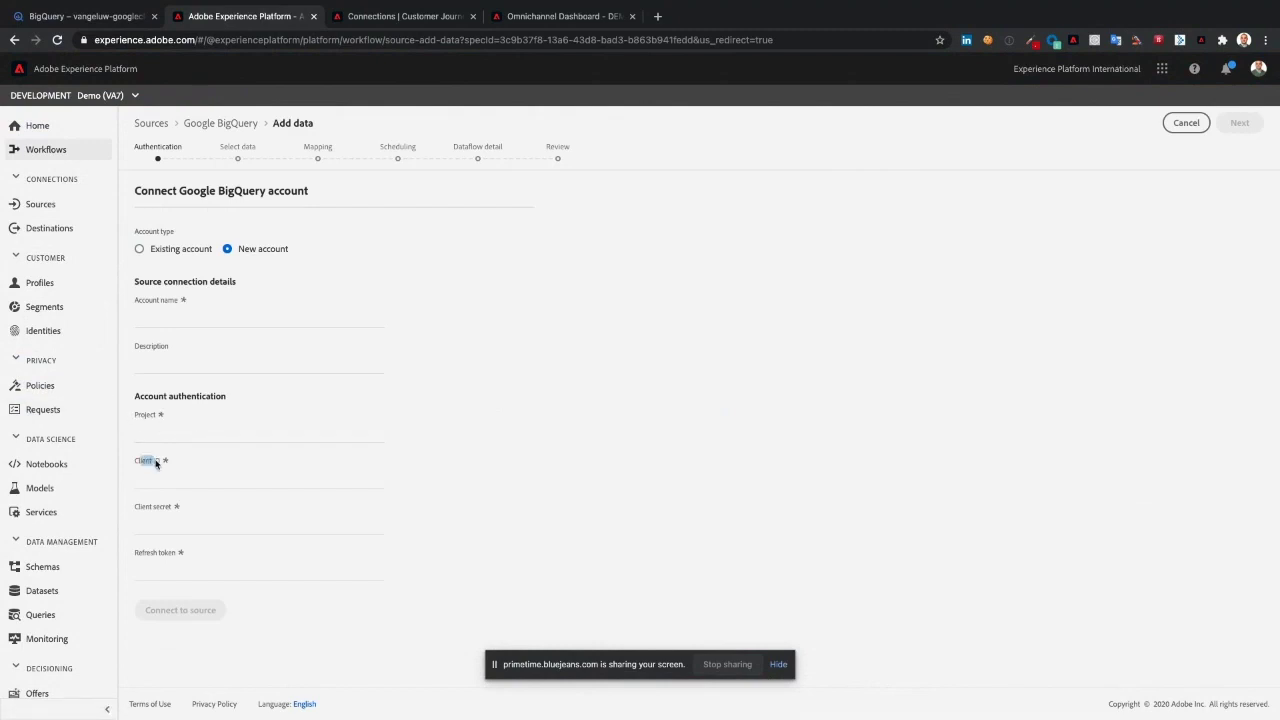
{"action": "left_click_drag", "start_coordinate": [136, 556], "coordinate": [176, 560]}
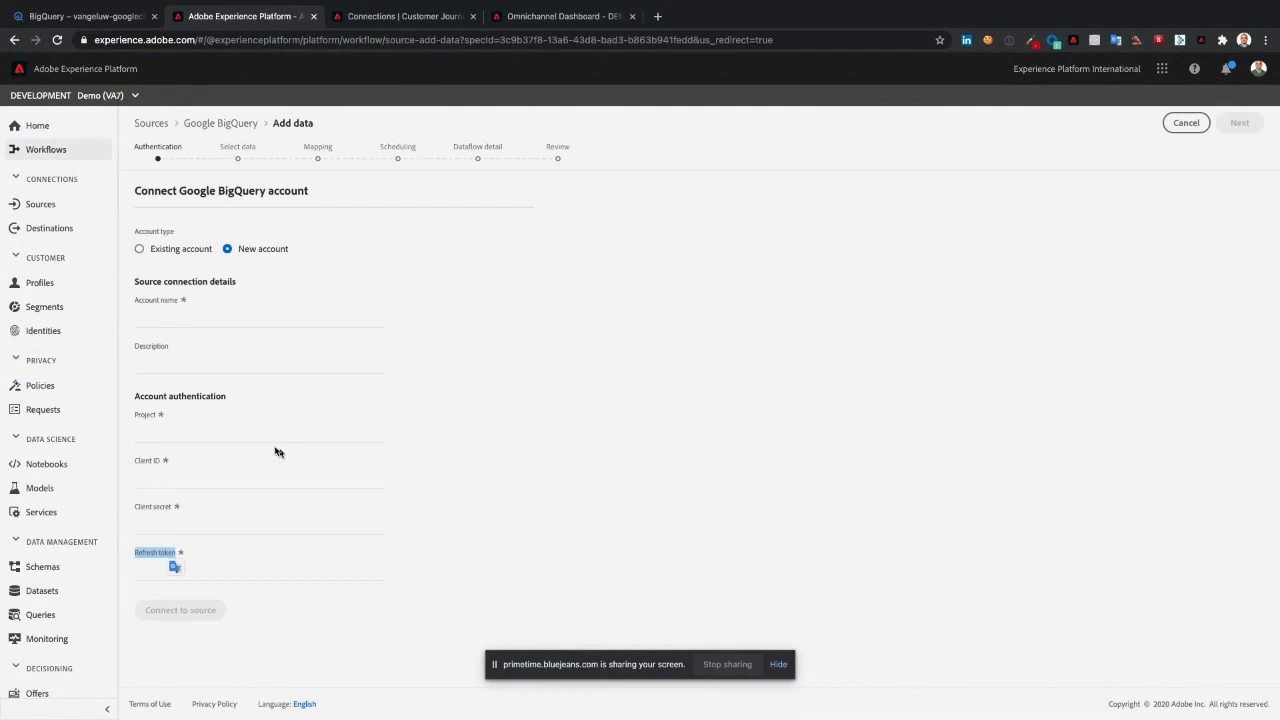
Use the existing BigQuery Connection account and select the Google Analytics table from the BigQueryDataSets_TechAcademy dataset
{"action": "left_click", "coordinate": [182, 250]}
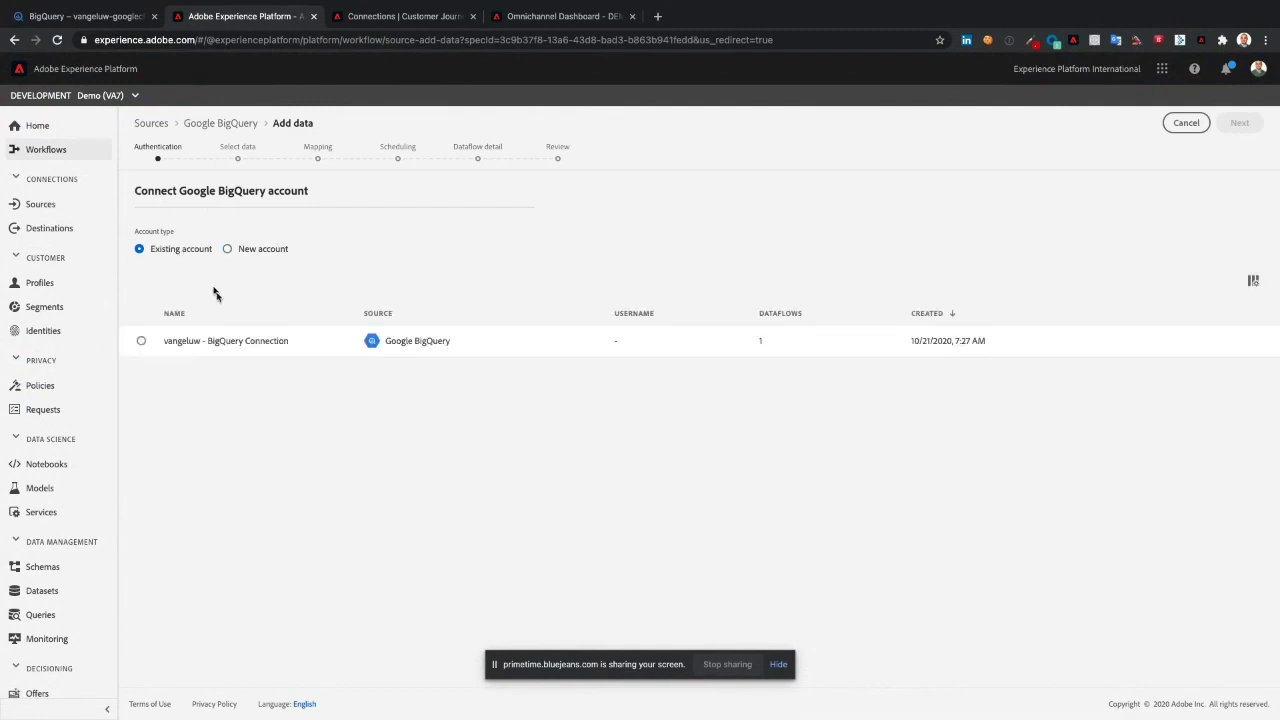
{"action": "left_click", "coordinate": [228, 345]}
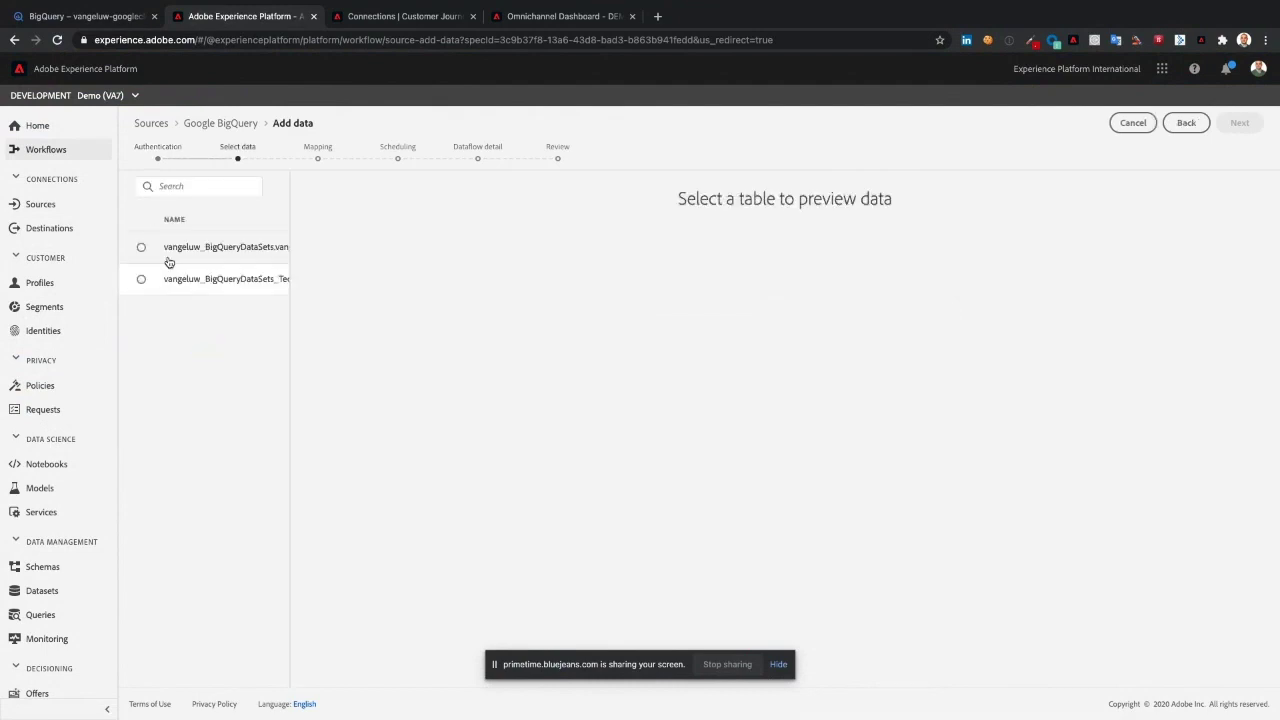
{"action": "scroll", "coordinate": [211, 280], "scroll_direction": "right", "scroll_amount": 3}
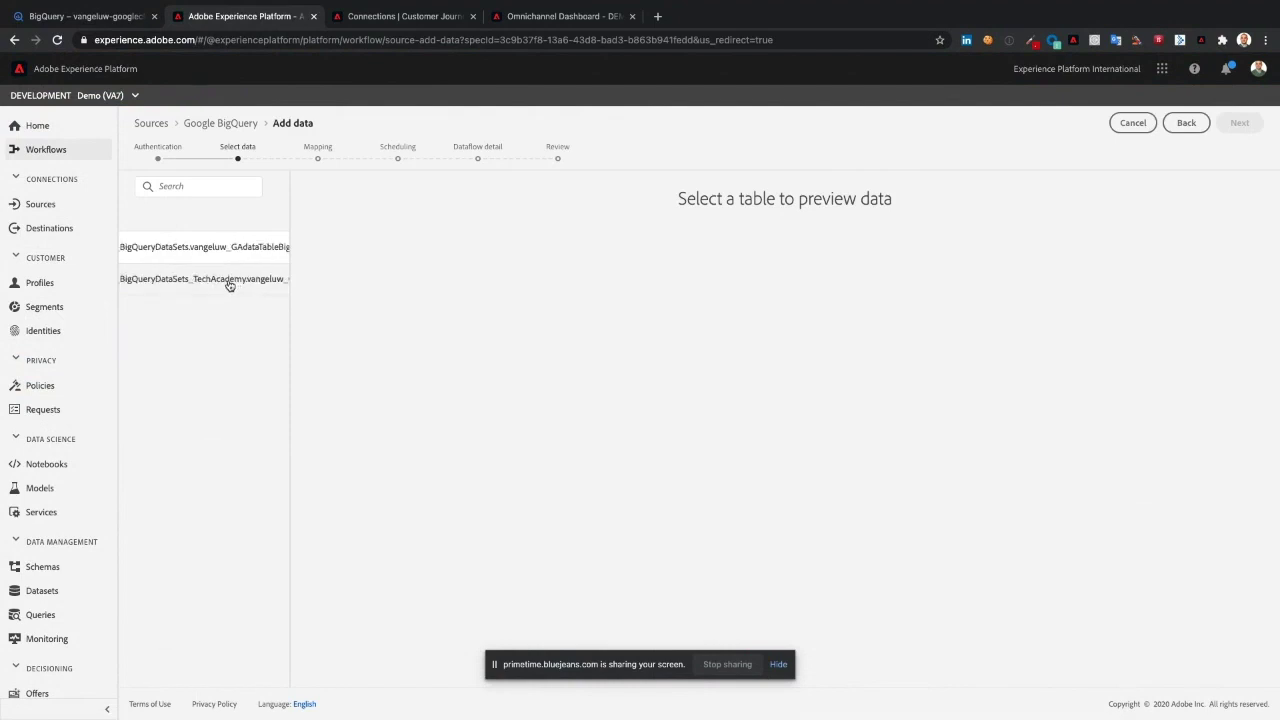
{"action": "left_click", "coordinate": [212, 282]}
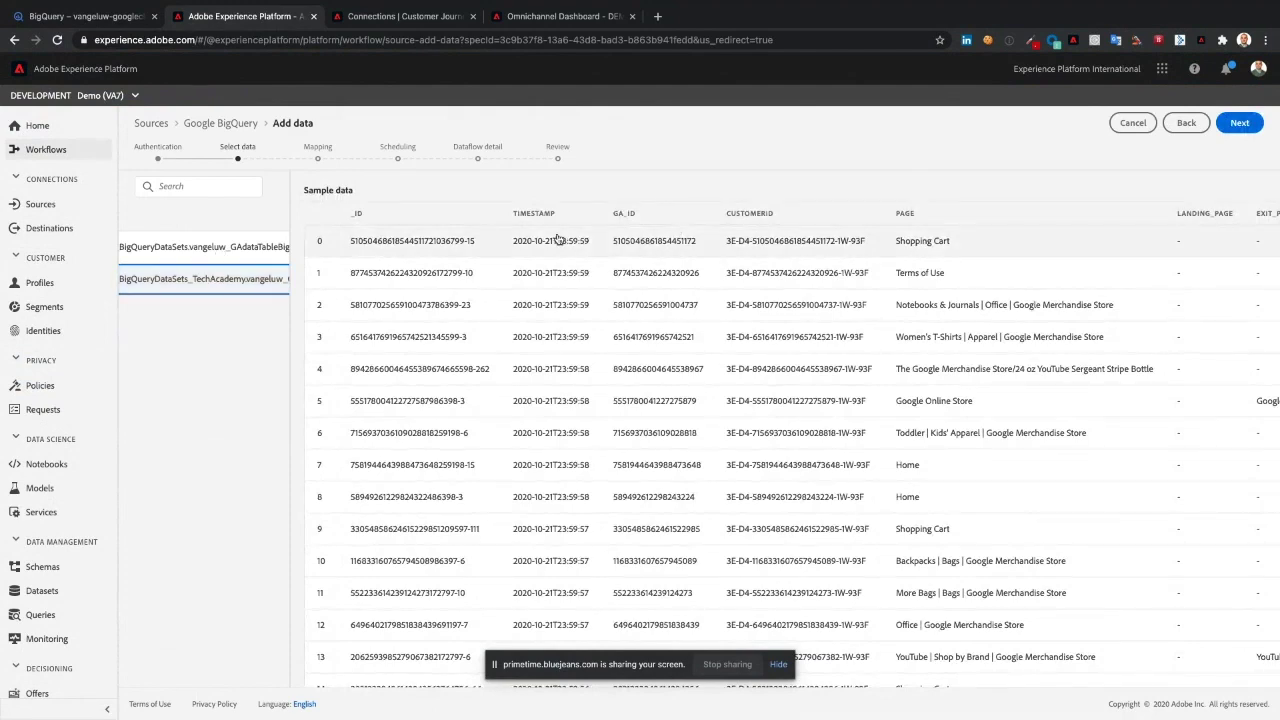
Review the columns of the table's sample data and proceed to the mapping stage
{"action": "scroll", "coordinate": [549, 270], "scroll_direction": "right", "scroll_amount": 2}
{"action": "scroll", "coordinate": [549, 270], "scroll_direction": "right", "scroll_amount": 8}
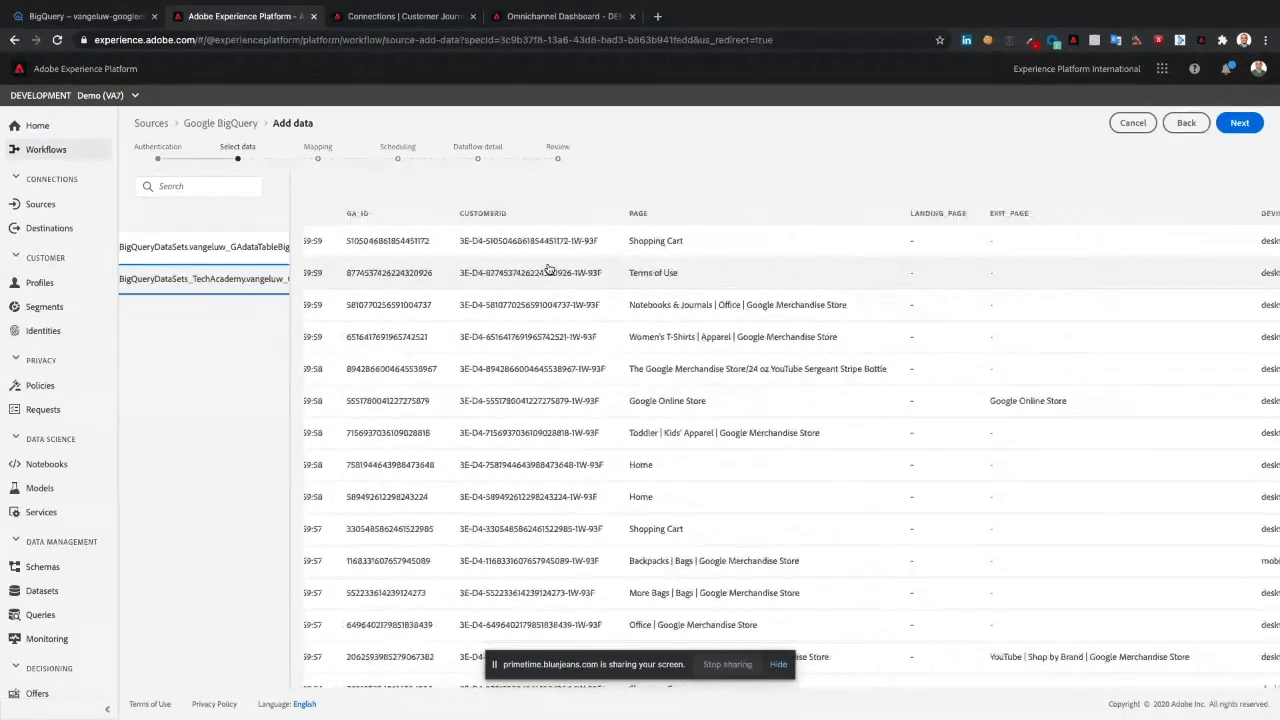
{"action": "scroll", "coordinate": [500, 260], "scroll_direction": "left", "scroll_amount": 2}
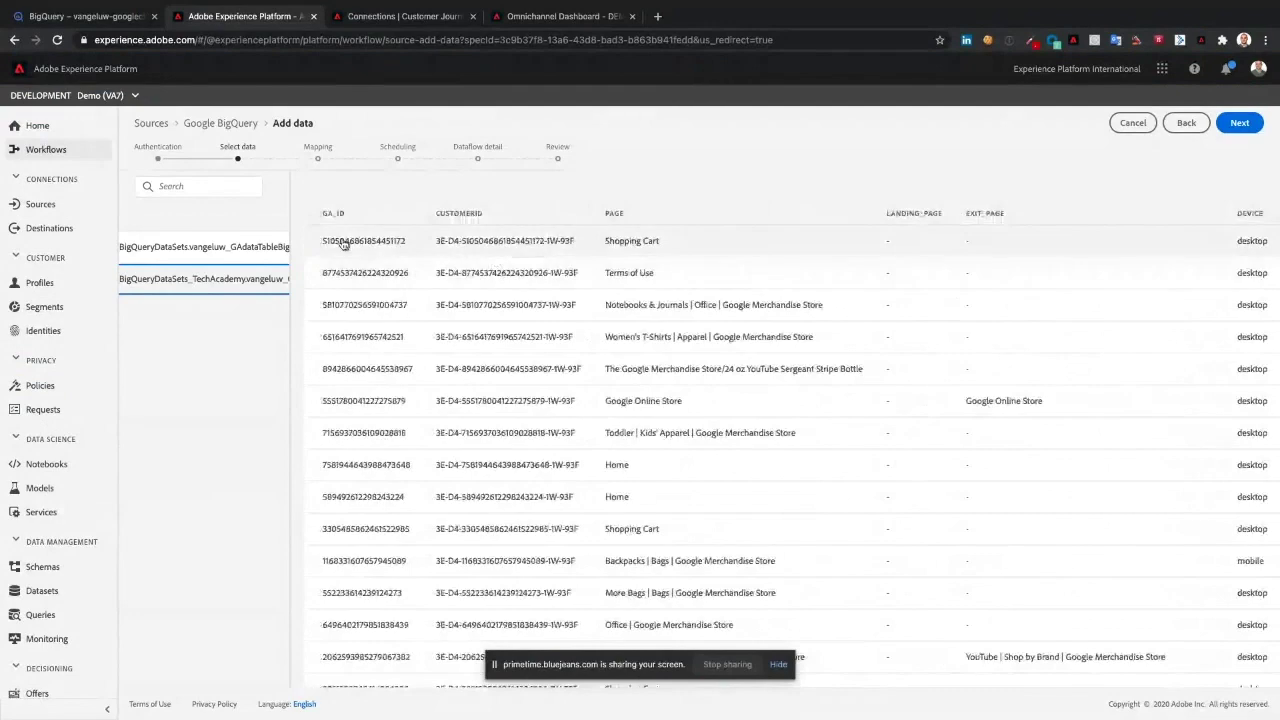
{"action": "scroll", "coordinate": [740, 294], "scroll_direction": "right", "scroll_amount": 14}
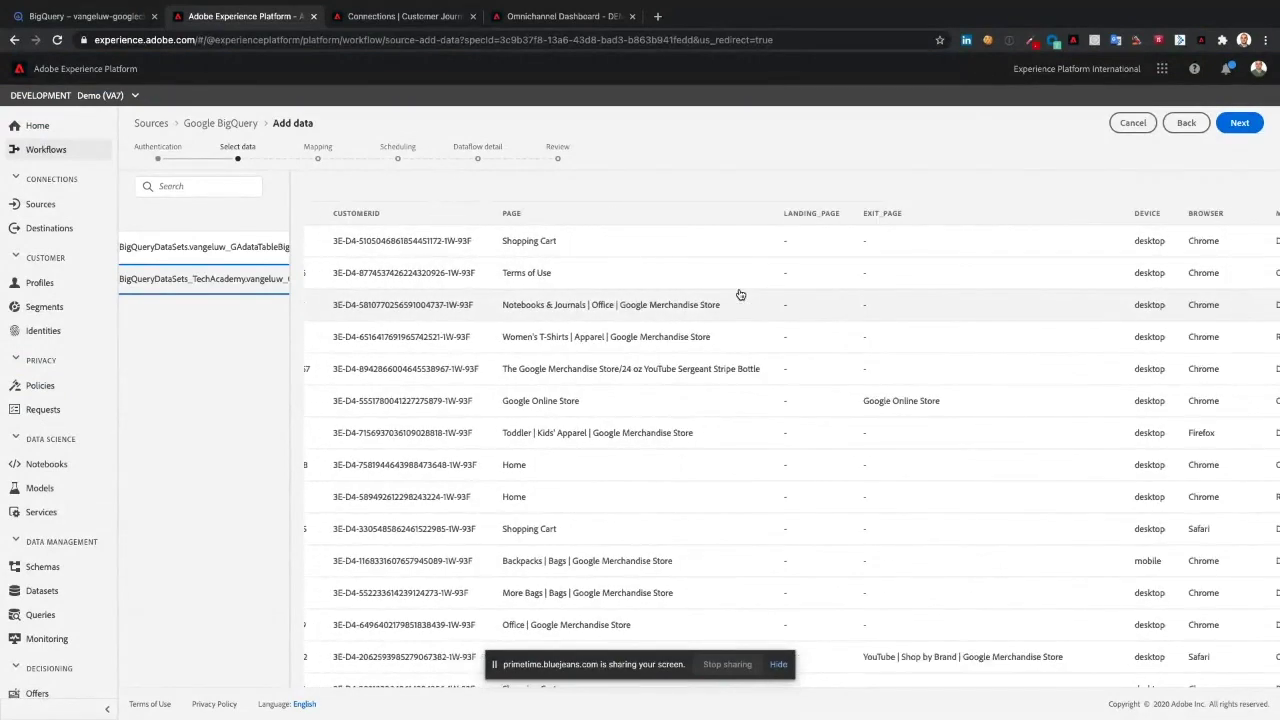
{"action": "scroll", "coordinate": [740, 294], "scroll_direction": "right", "scroll_amount": 1}
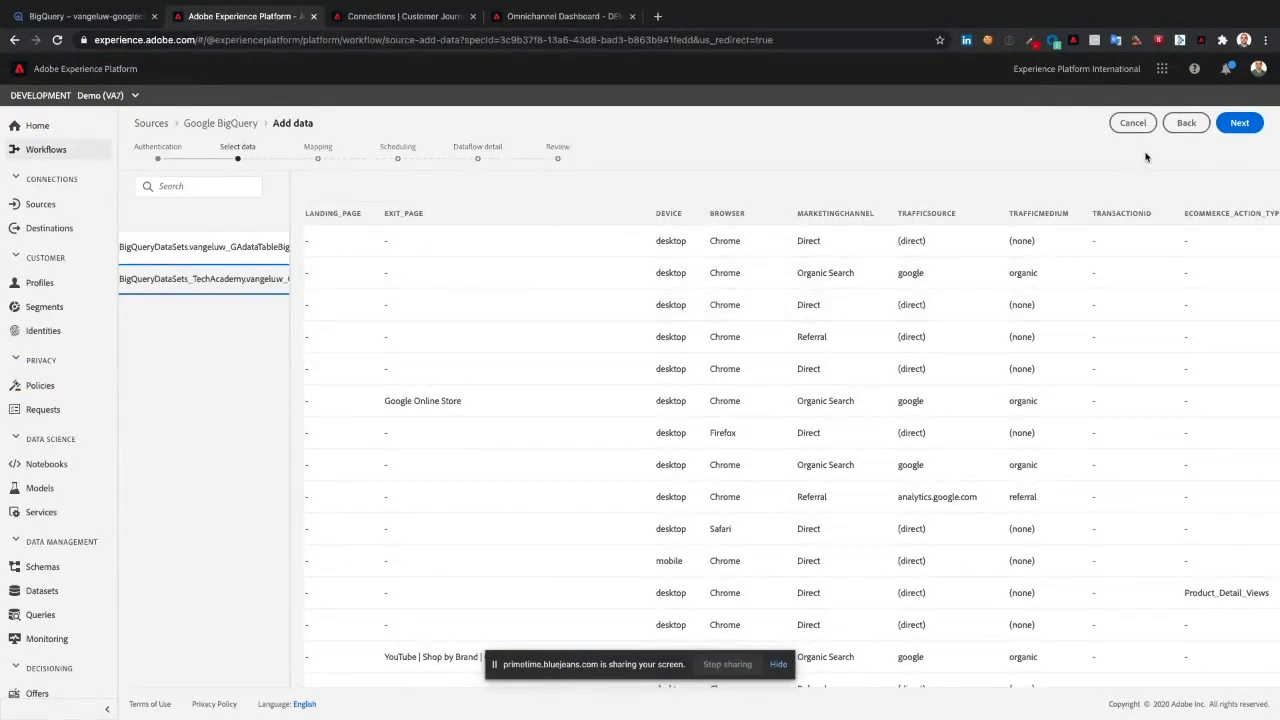
{"action": "left_click", "coordinate": [1240, 124]}
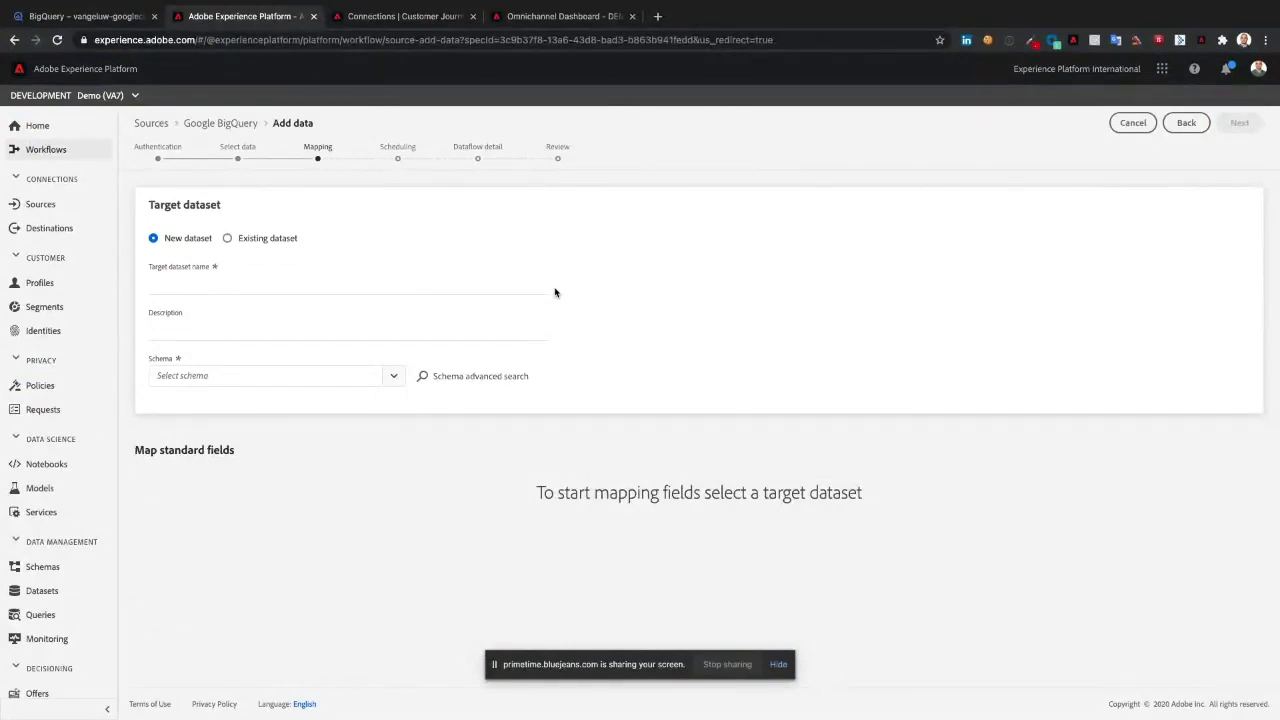
Set the existing dataset AEP Demo - BigQuery Website Interactions as the target and review the mapping of source to target fields
{"action": "left_click", "coordinate": [284, 239]}
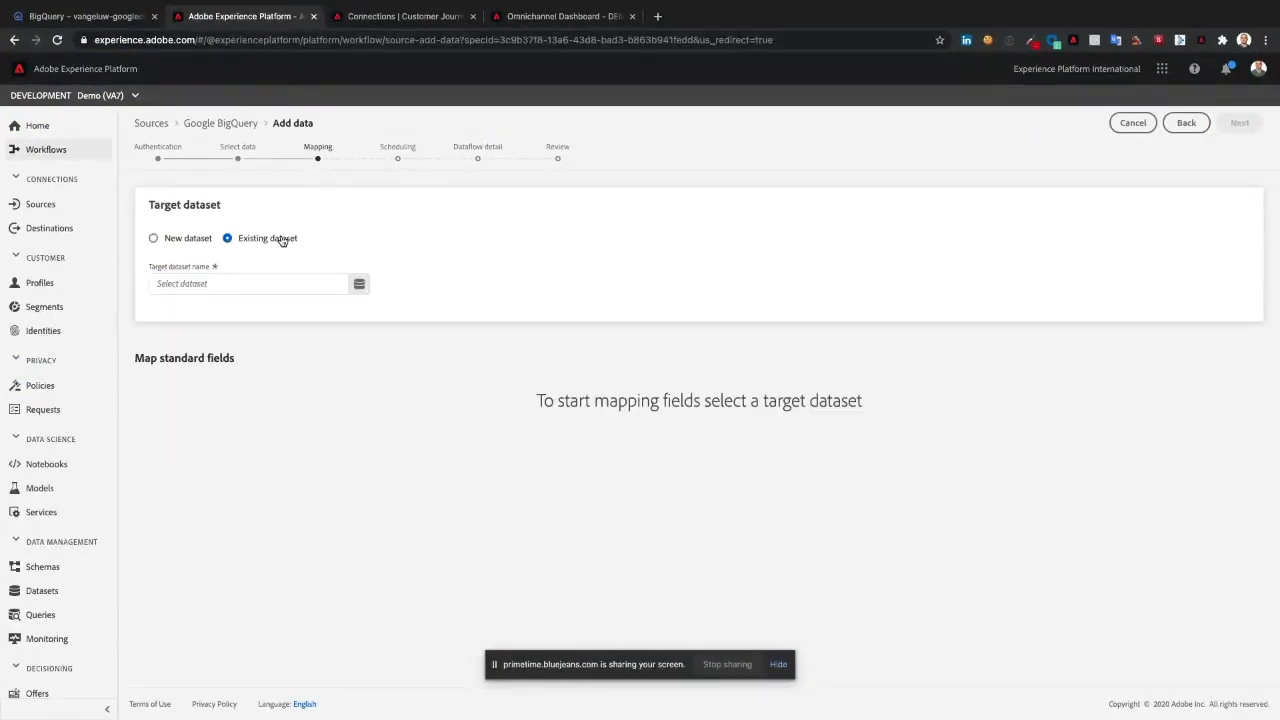
{"action": "left_click", "coordinate": [359, 284]}
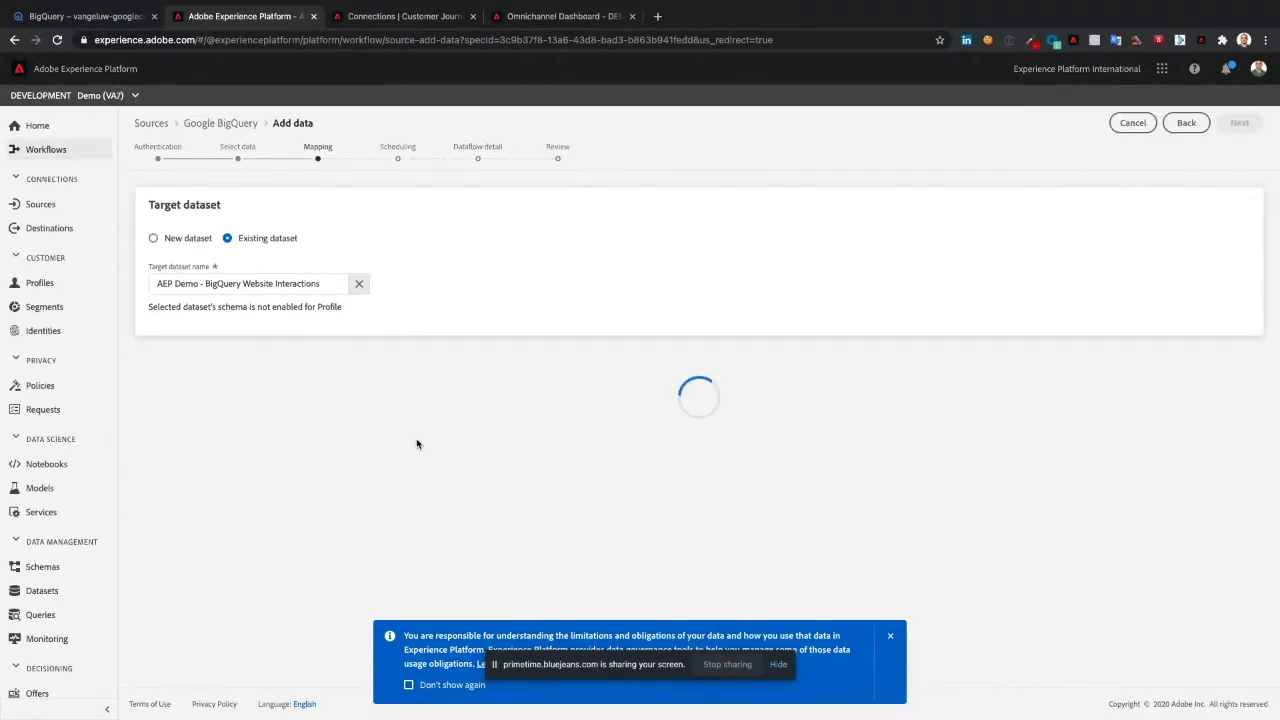
{"action": "scroll", "coordinate": [515, 431], "scroll_direction": "down", "scroll_amount": 3}
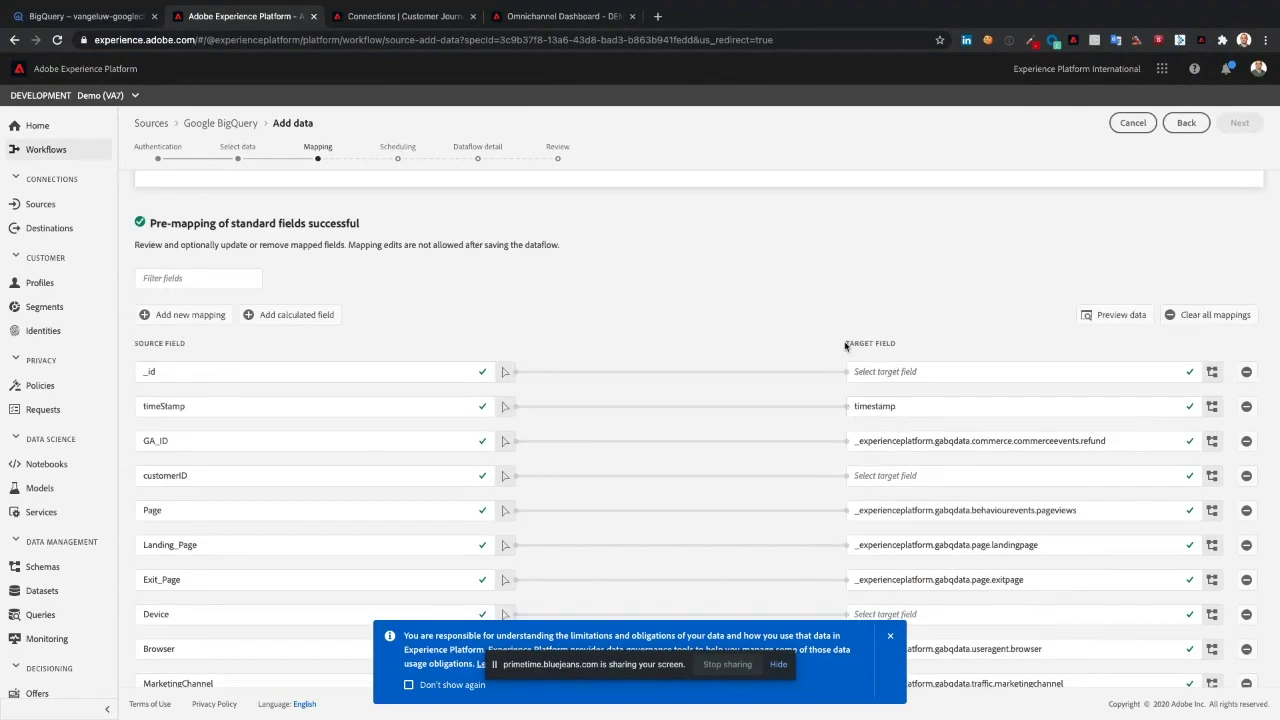
{"action": "left_click_drag", "start_coordinate": [845, 345], "coordinate": [910, 346]}
{"action": "scroll", "coordinate": [974, 403], "scroll_direction": "down", "scroll_amount": 1}
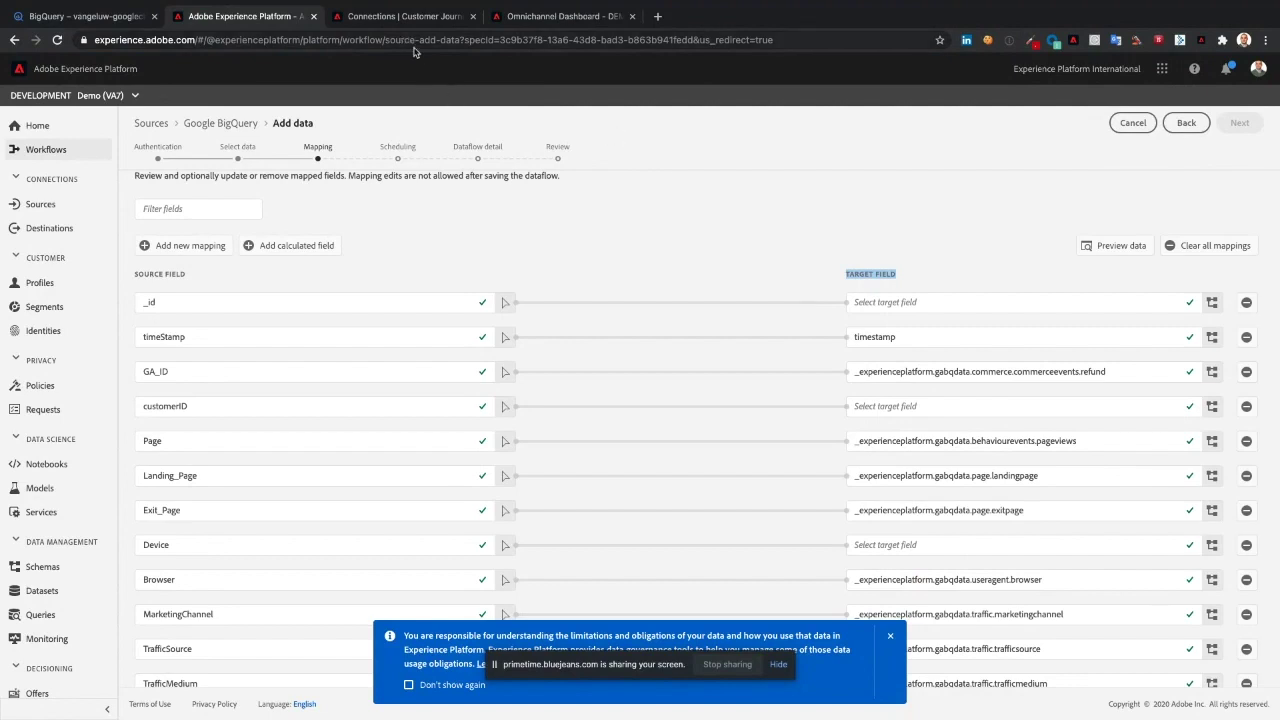
Switch to the Customer Journey Analytics connections and start creating a new connection
{"action": "left_click", "coordinate": [402, 19]}
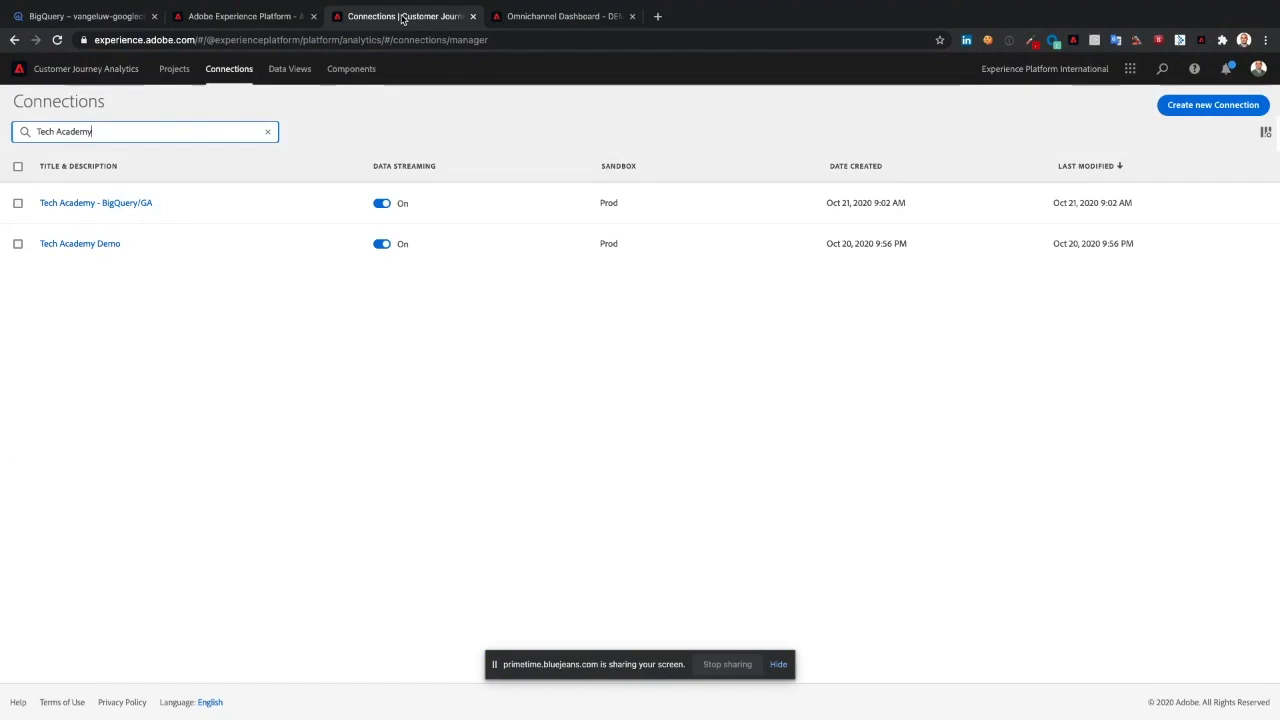
{"action": "left_click", "coordinate": [1185, 145]}
{"action": "left_click", "coordinate": [1200, 112]}
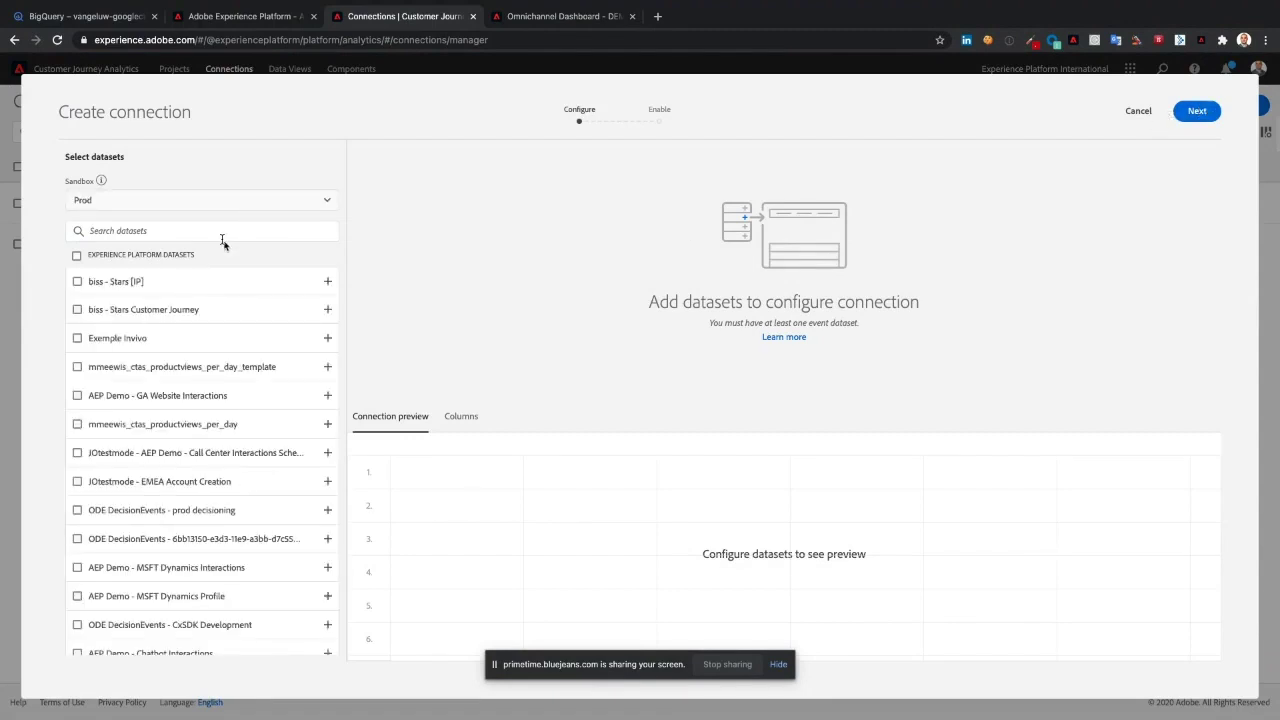
Search the datasets for AEP Demo and add AEP Demo - BigQuery Website Interactions and AEP Demo - Loyalty Data (M16) to the connection
{"action": "left_click", "coordinate": [210, 231]}
{"action": "type", "text": "AEP Demo"}
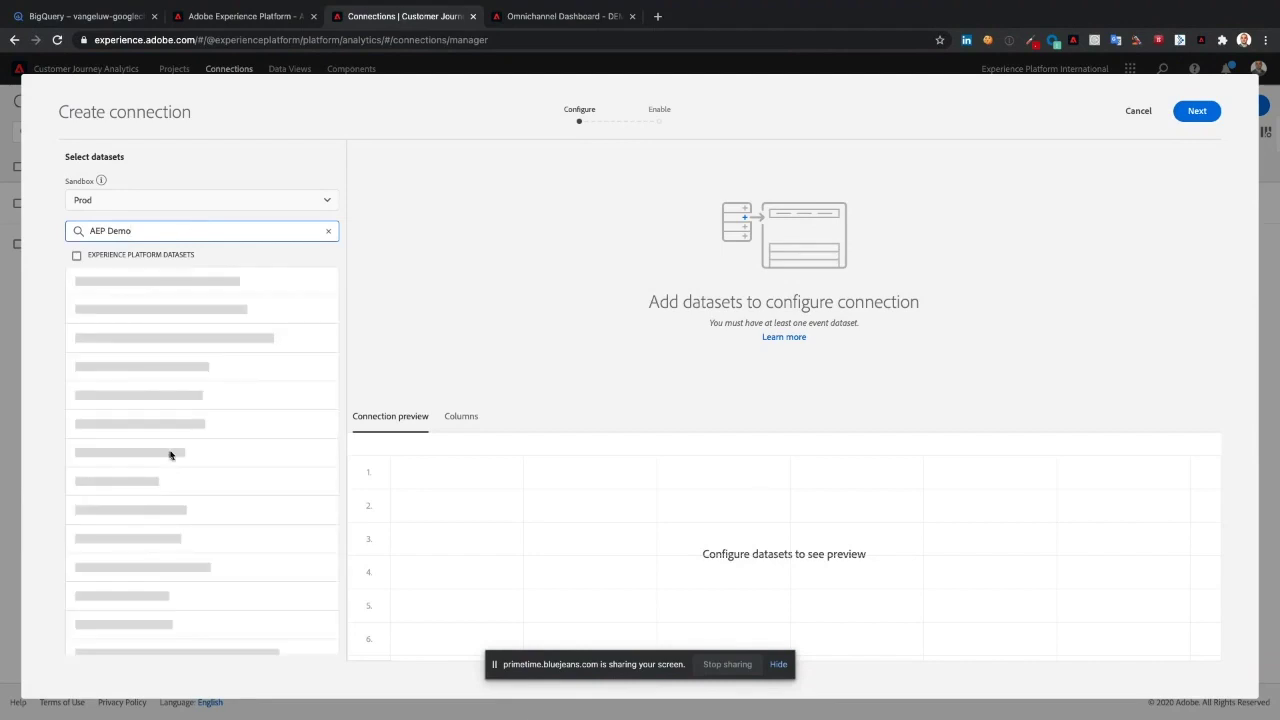
{"action": "scroll", "coordinate": [175, 462], "scroll_direction": "down", "scroll_amount": 5}
{"action": "scroll", "coordinate": [175, 462], "scroll_direction": "down", "scroll_amount": 4}
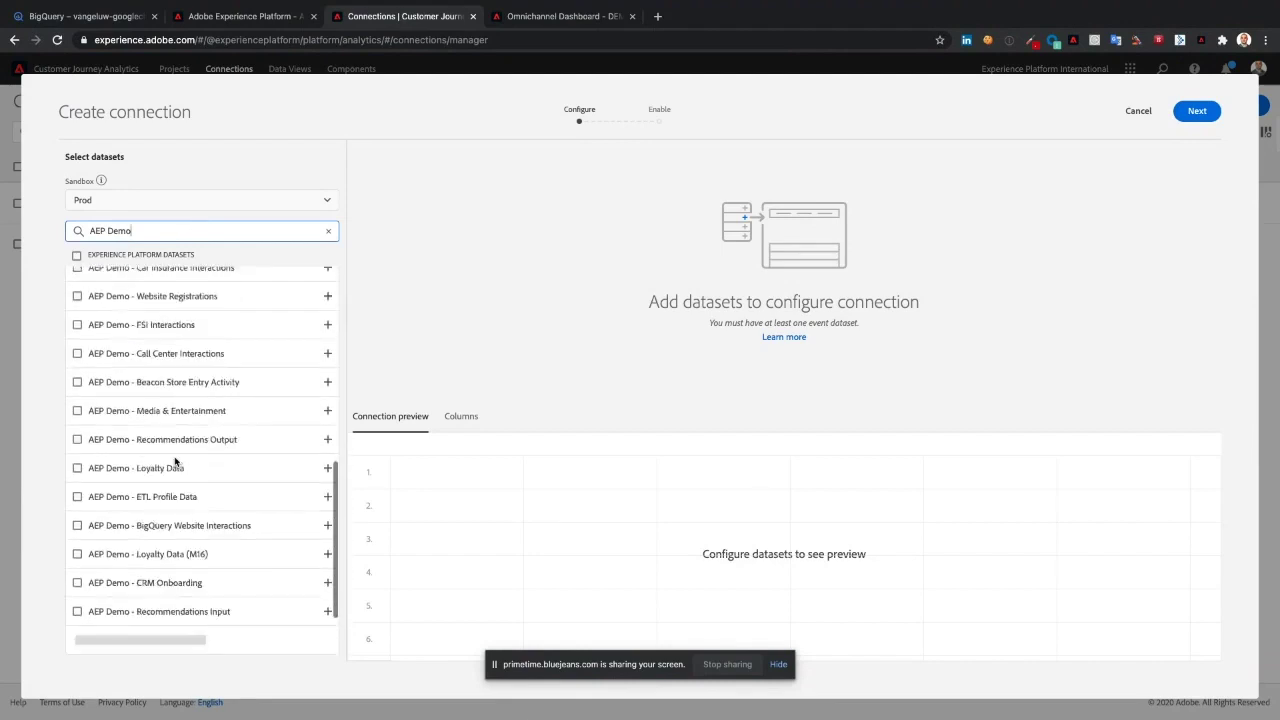
{"action": "left_click", "coordinate": [77, 451]}
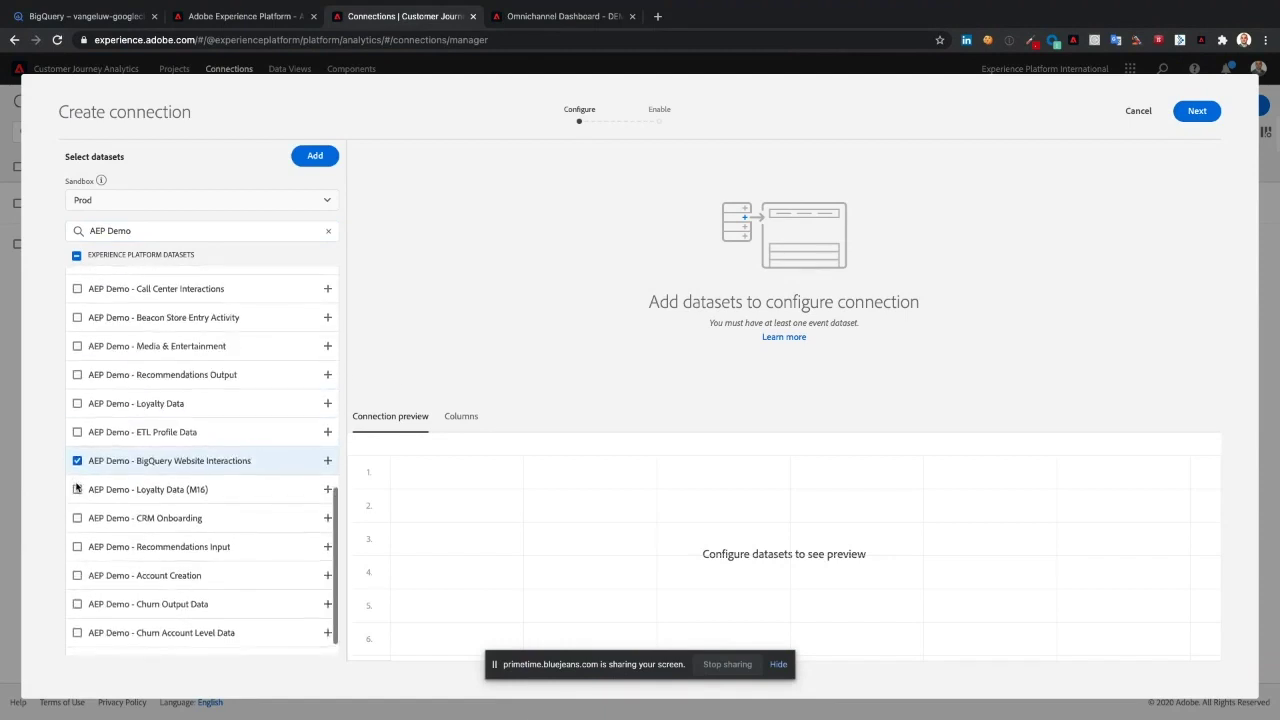
{"action": "left_click", "coordinate": [77, 490]}
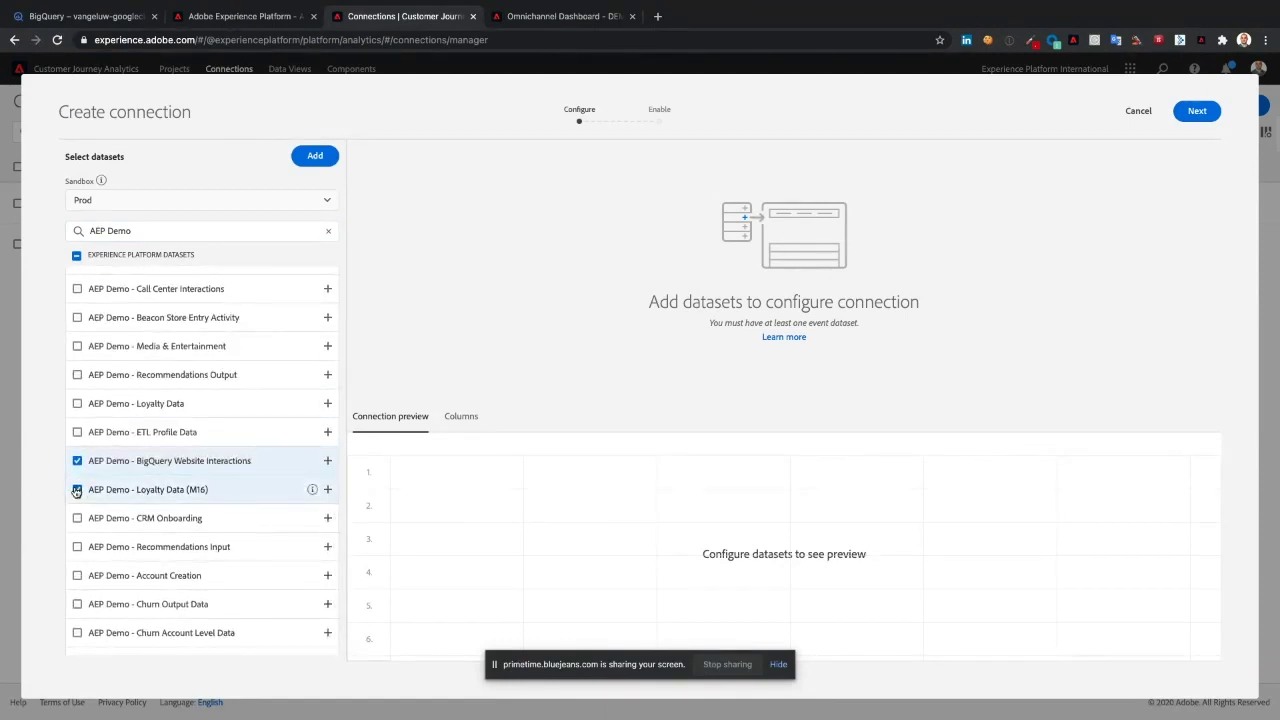
{"action": "left_click", "coordinate": [316, 160]}
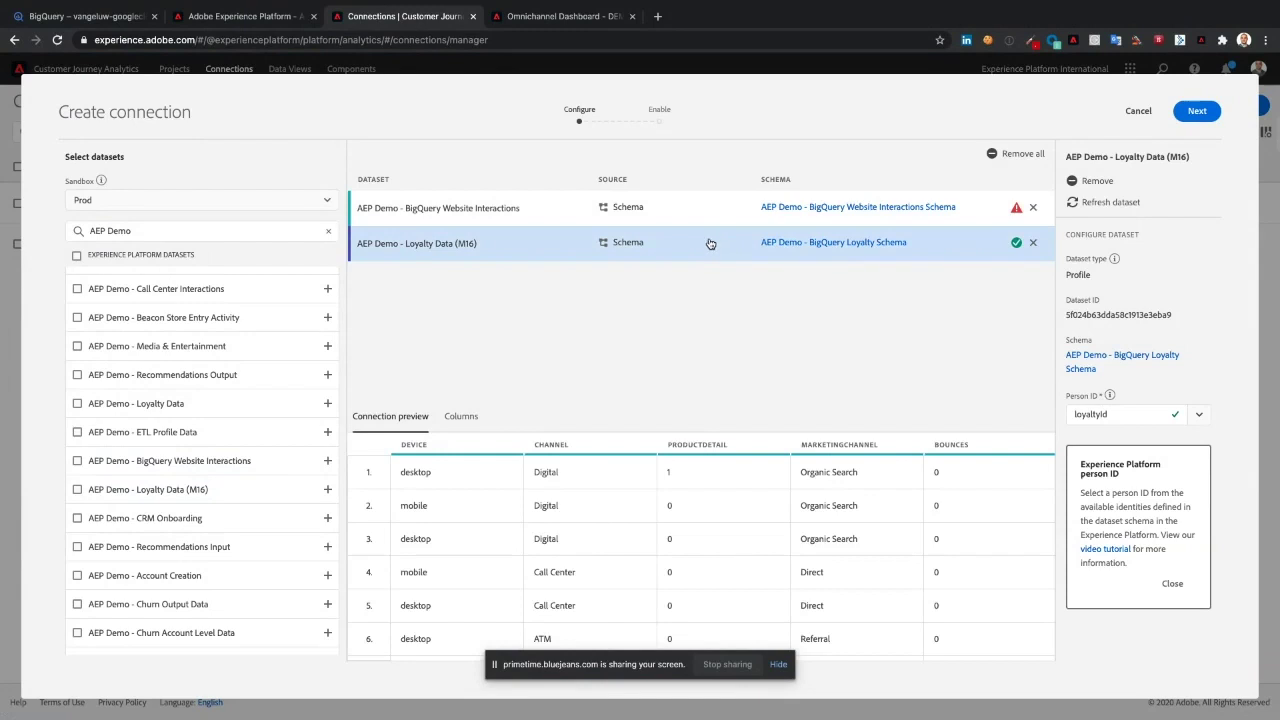
Set the Person ID of the AEP Demo - BigQuery Website Interactions dataset to crmId and review the columns in the connection preview
{"action": "left_click_drag", "start_coordinate": [1066, 398], "coordinate": [1108, 398]}
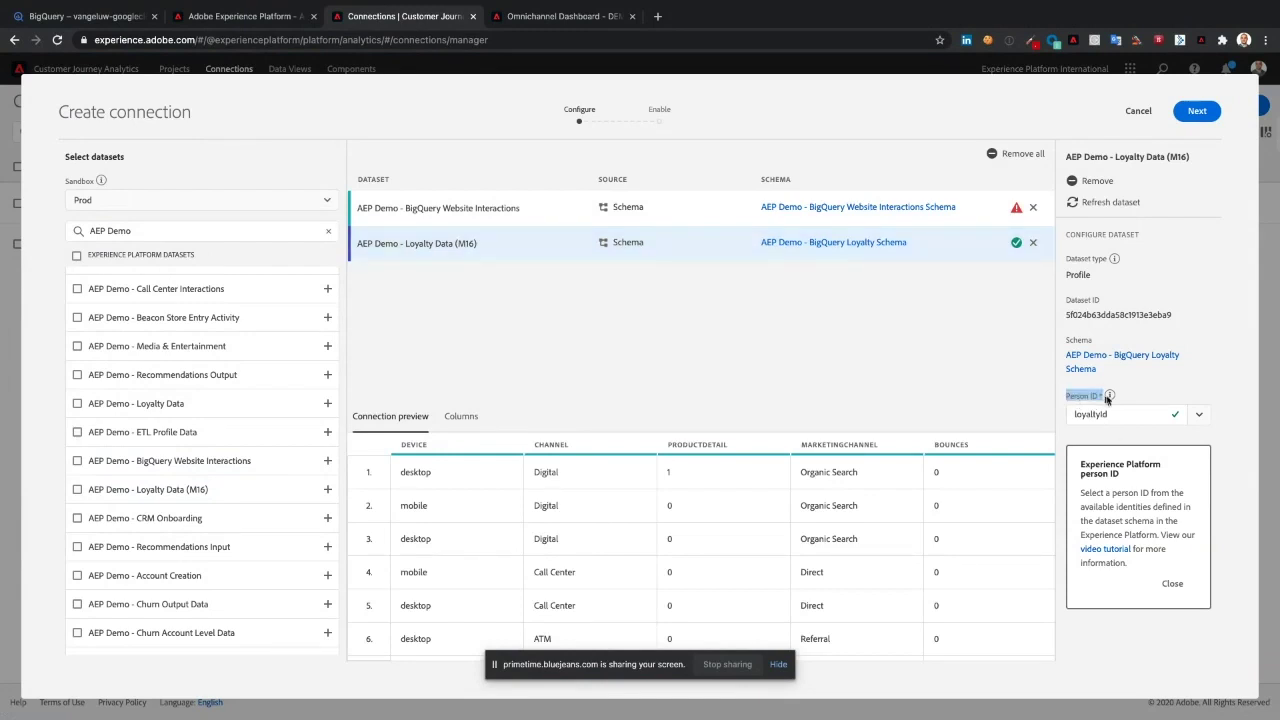
{"action": "mouse_move", "coordinate": [1109, 398]}
{"action": "left_click", "coordinate": [660, 208]}
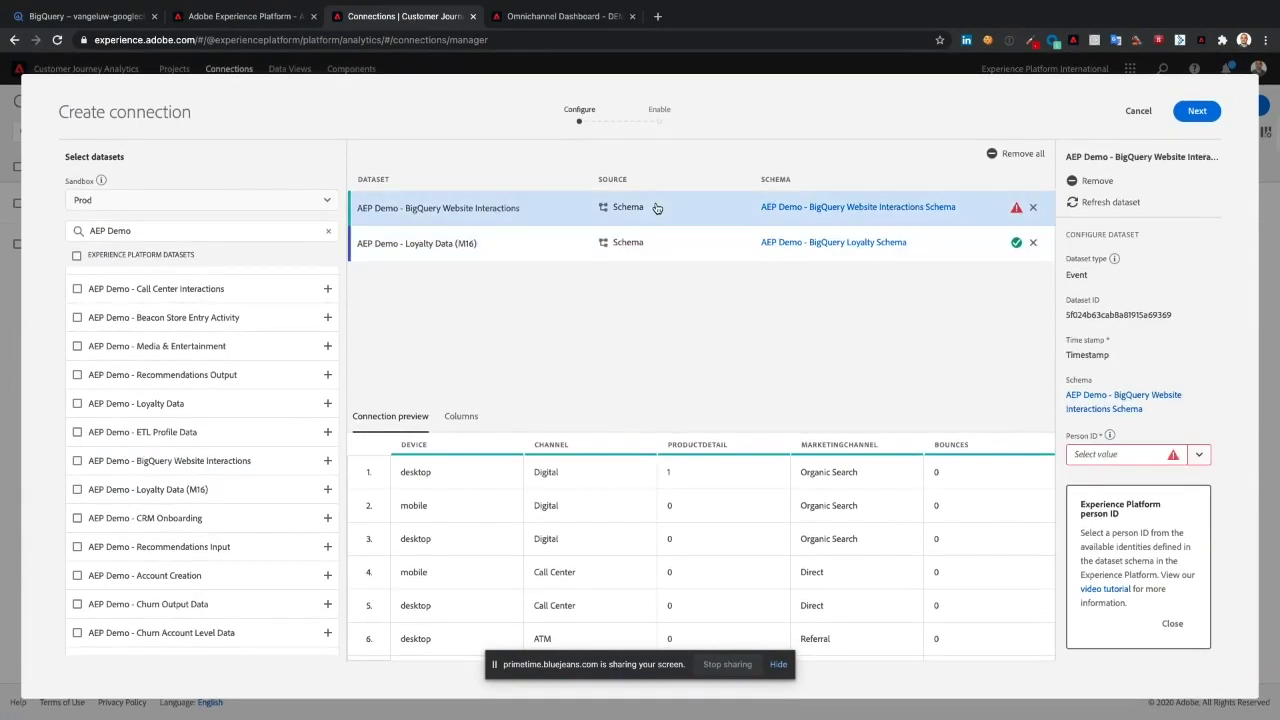
{"action": "left_click", "coordinate": [1199, 455]}
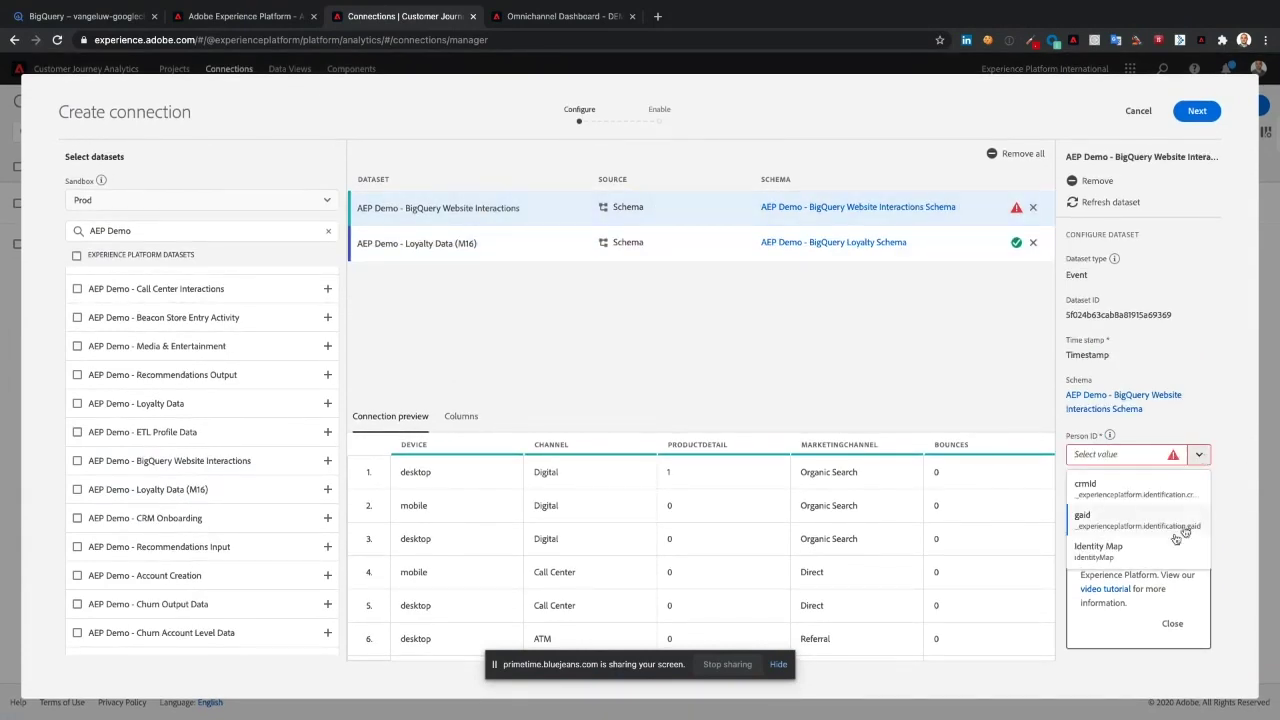
{"action": "left_click", "coordinate": [1121, 491]}
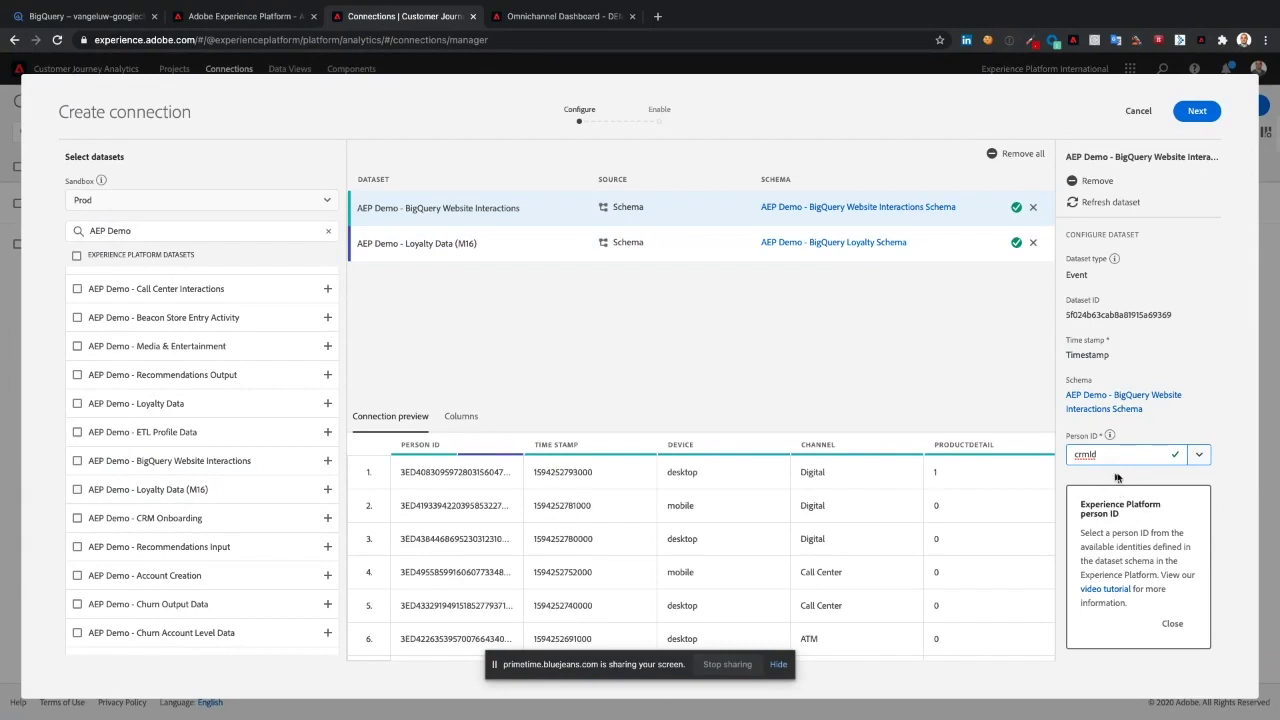
{"action": "left_click_drag", "start_coordinate": [400, 445], "coordinate": [446, 447]}
{"action": "scroll", "coordinate": [553, 506], "scroll_direction": "right", "scroll_amount": 5}
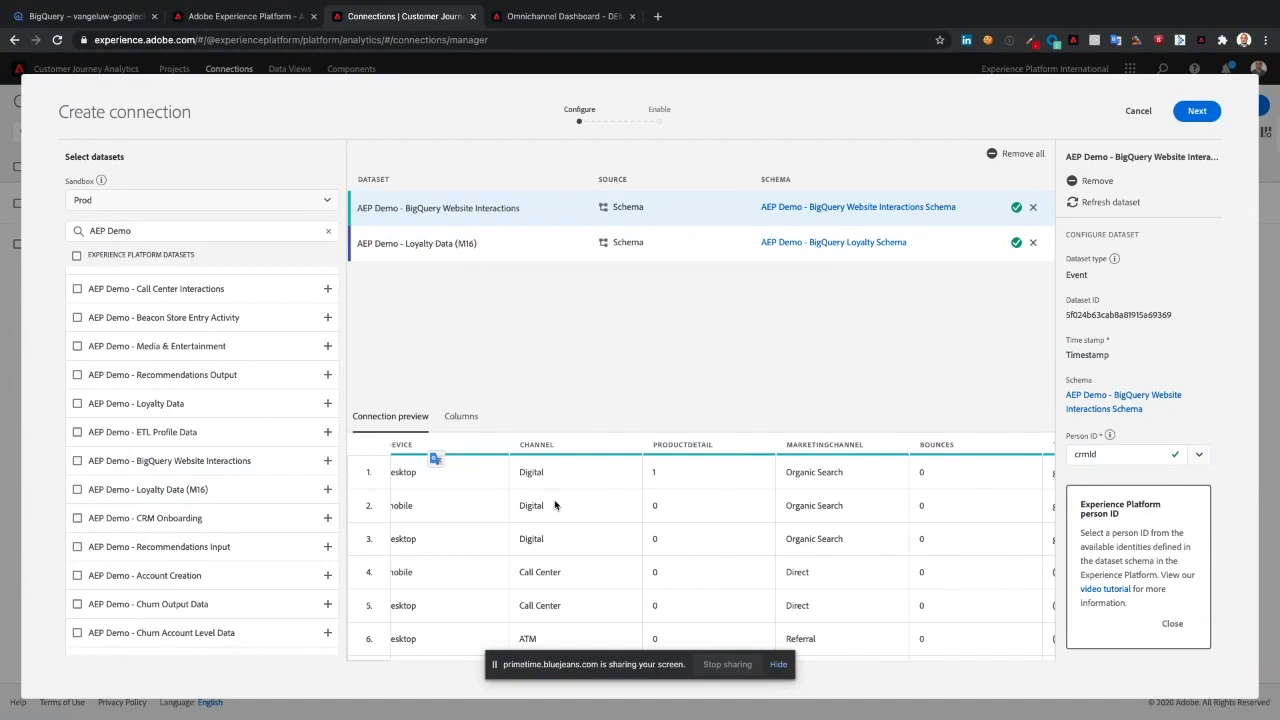
{"action": "scroll", "coordinate": [555, 505], "scroll_direction": "right", "scroll_amount": 5}
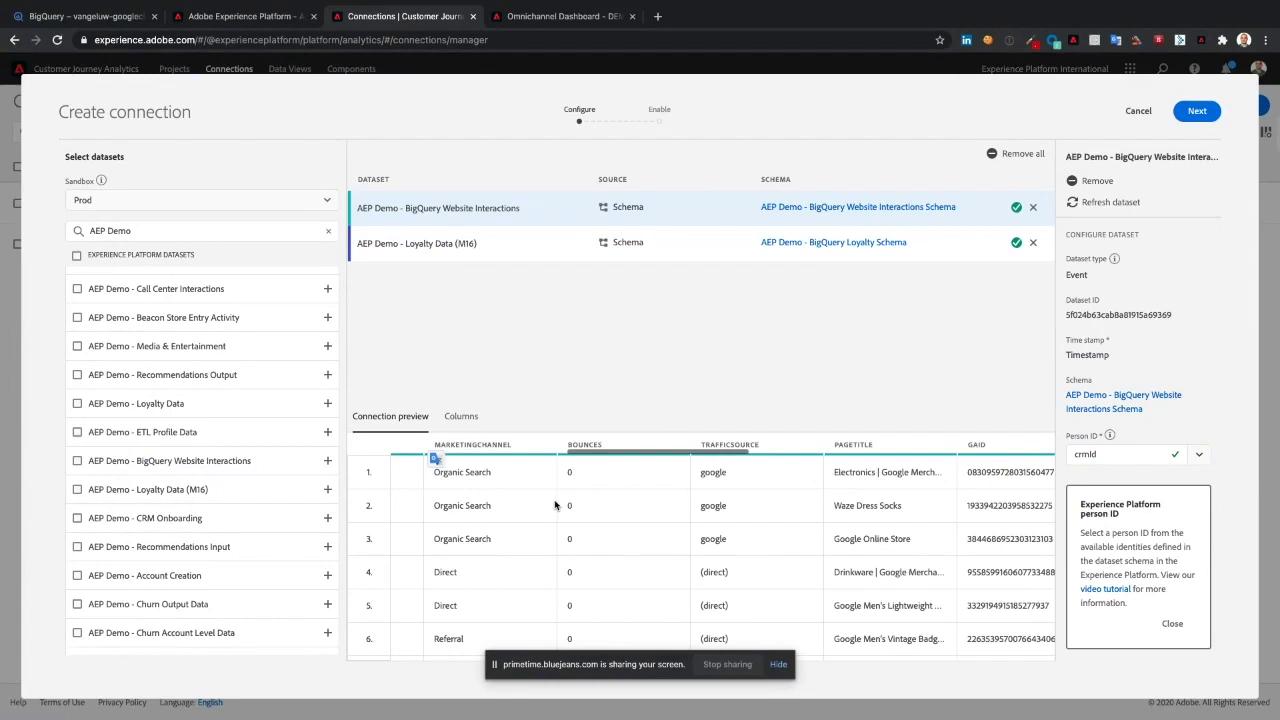
Proceed to the connection details and name the connection Tech Academy Demo 1
{"action": "key", "text": "Return"}
{"action": "left_click", "coordinate": [426, 251]}
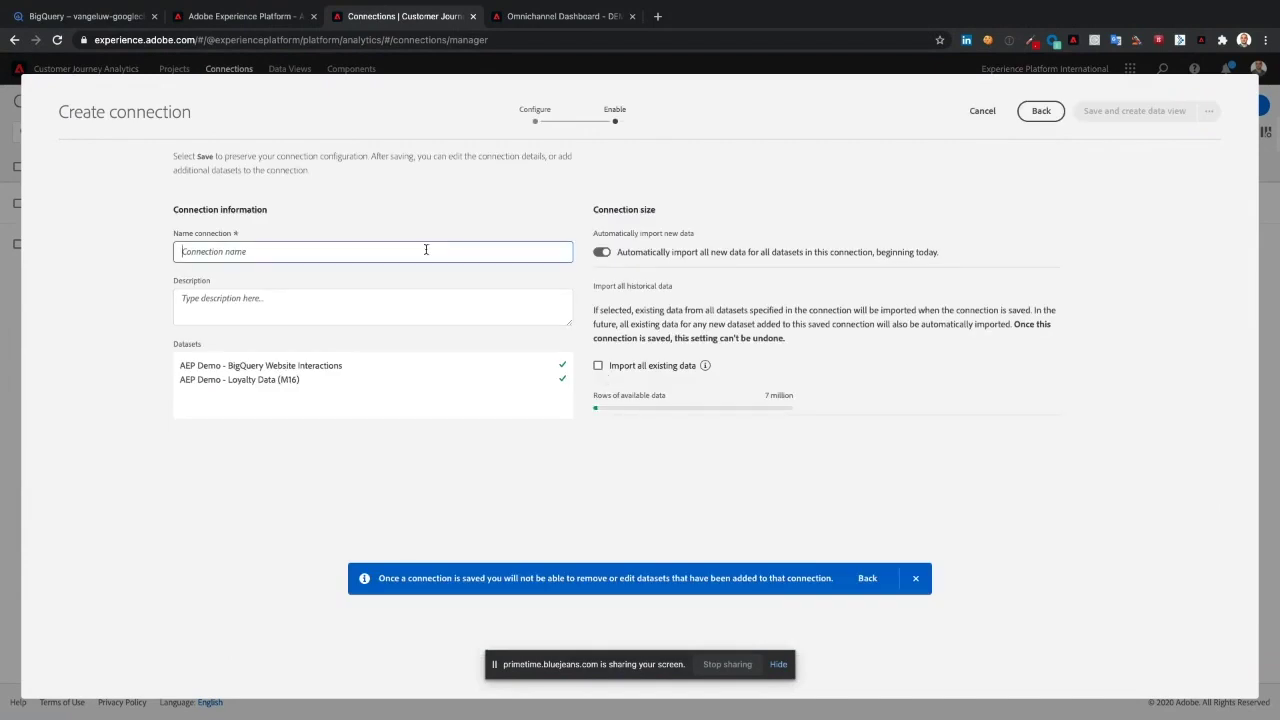
{"action": "type", "text": "Tech Acad"}
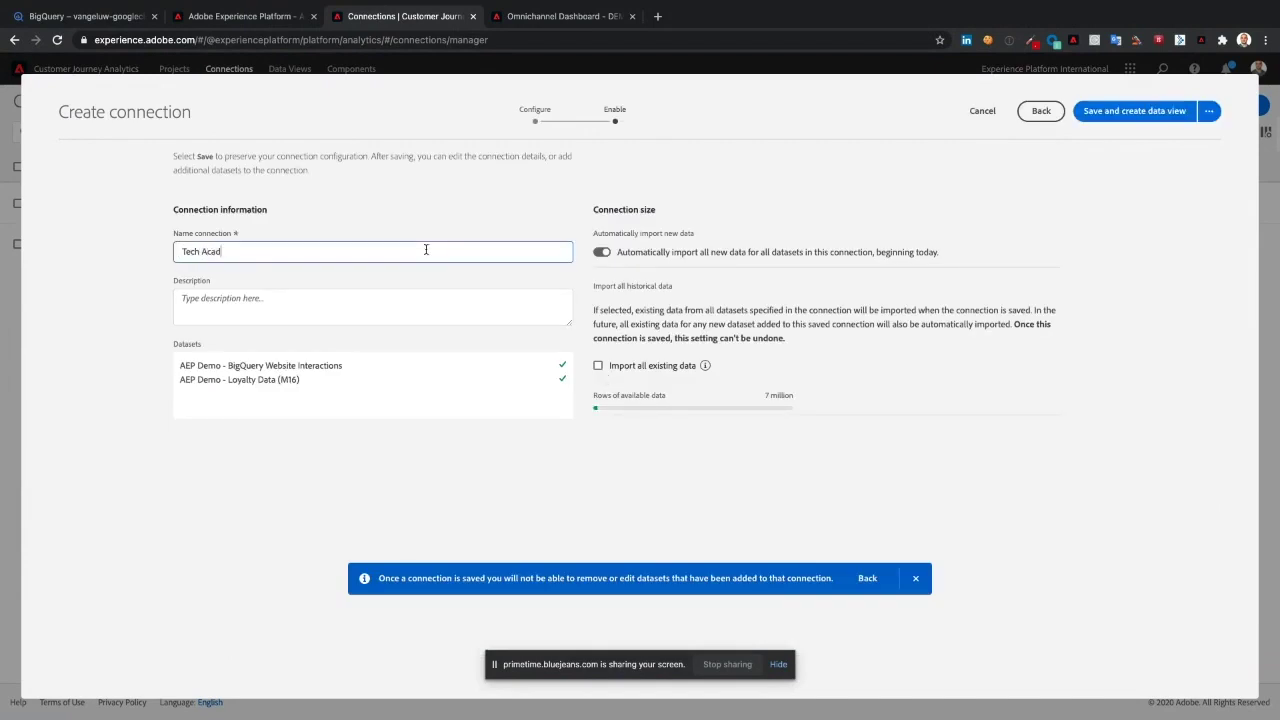
{"action": "type", "text": "emy Demo 1"}
Enable importing all existing data for the connection, then save it and create a data view from it
{"action": "left_click_drag", "start_coordinate": [595, 236], "coordinate": [680, 242]}
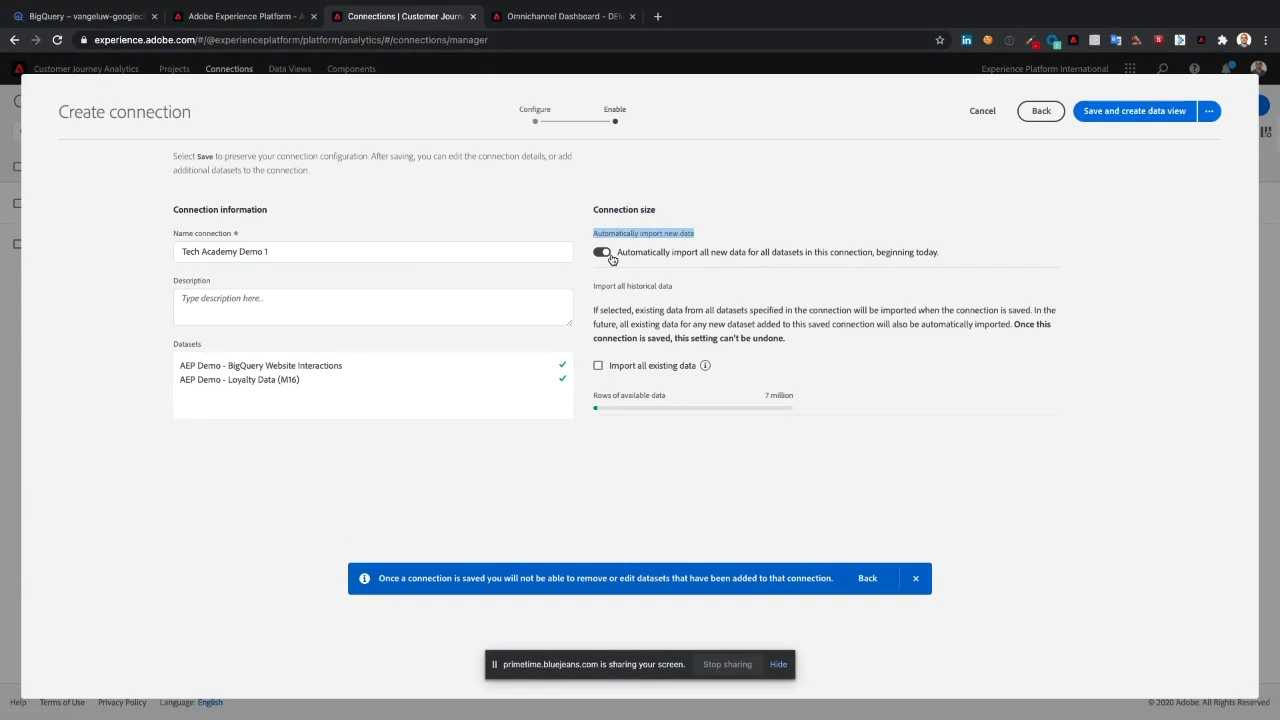
{"action": "left_click", "coordinate": [598, 366]}
{"action": "left_click", "coordinate": [1117, 113]}
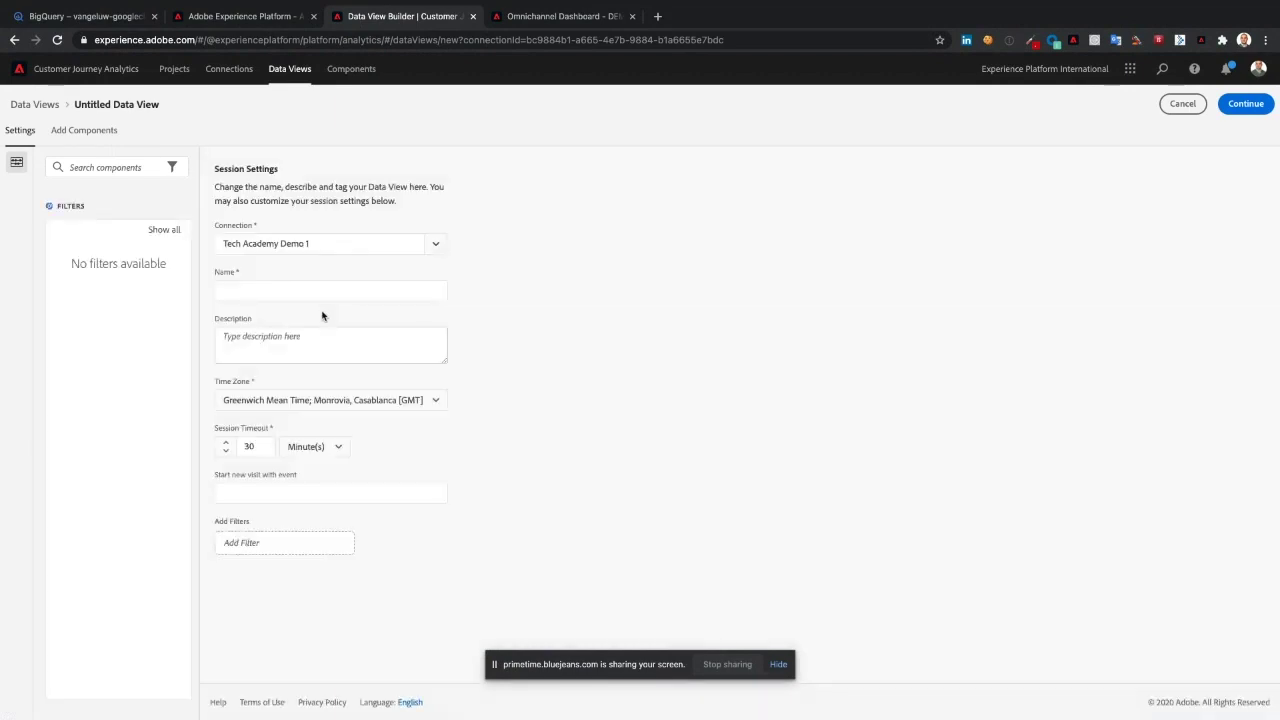
Name the data view Tech Academy Demo 1 and use the same text as its description
{"action": "left_click", "coordinate": [314, 291]}
{"action": "type", "text": "Test"}
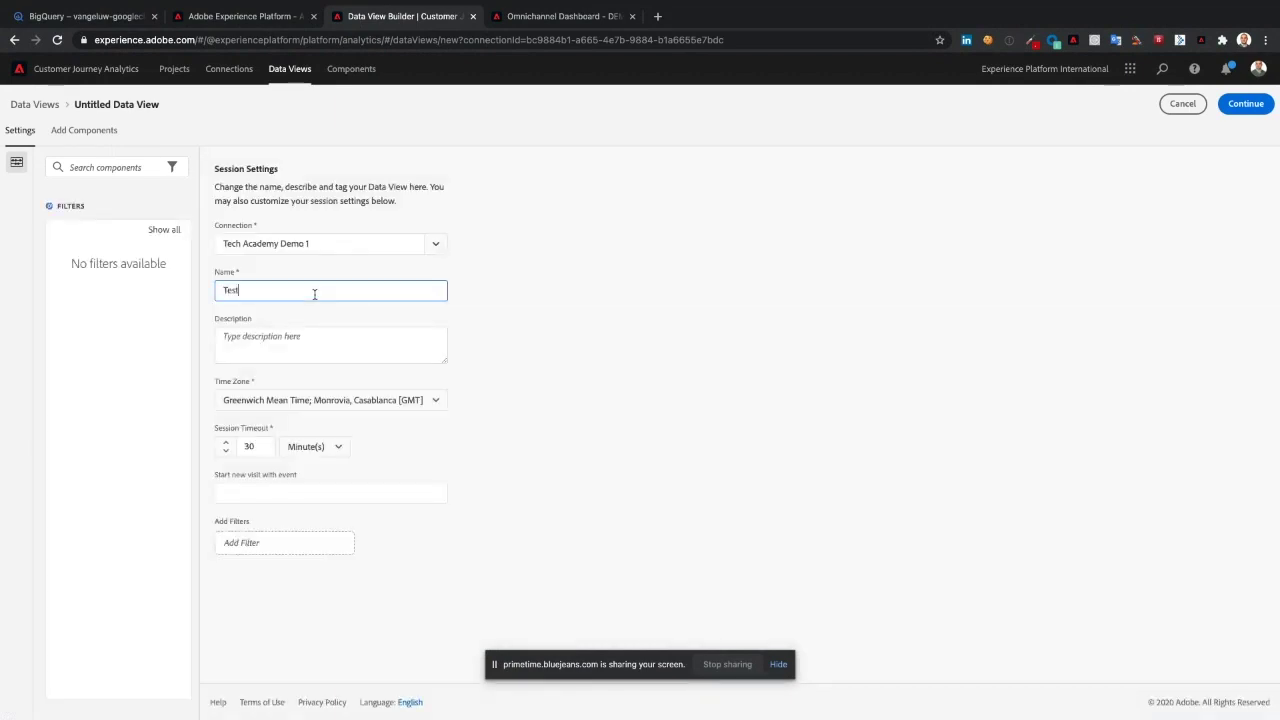
{"action": "type", "text": "h Acadme"}
{"action": "key", "text": "BackSpace"}
{"action": "key", "text": "BackSpace"}
{"action": "type", "text": "emy Demo 1"}
{"action": "key", "text": "ctrl+a"}
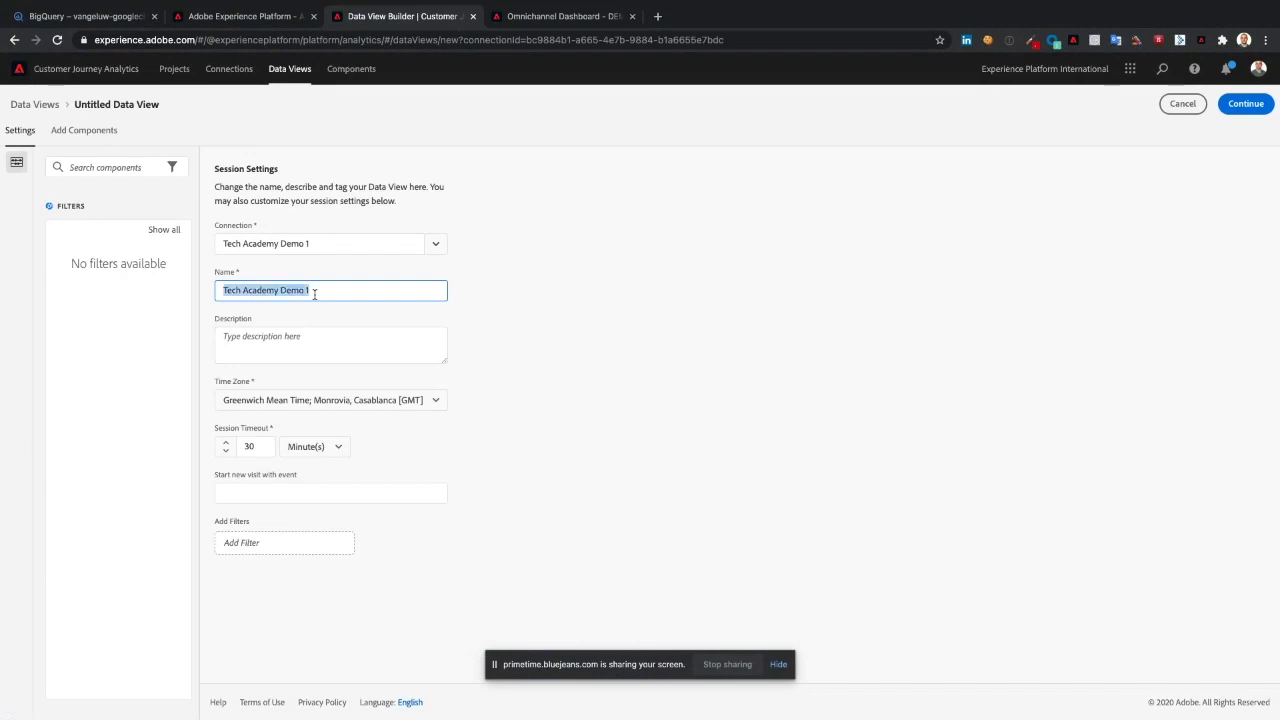
{"action": "key", "text": "ctrl+c"}
{"action": "key", "text": "Tab"}
{"action": "key", "text": "ctrl+v"}
Set the data view's time zone to Berlin, Stockholm, Rome, Bern, Brussels and its session timeout to 15 minutes, and continue to the components
{"action": "left_click", "coordinate": [344, 400]}
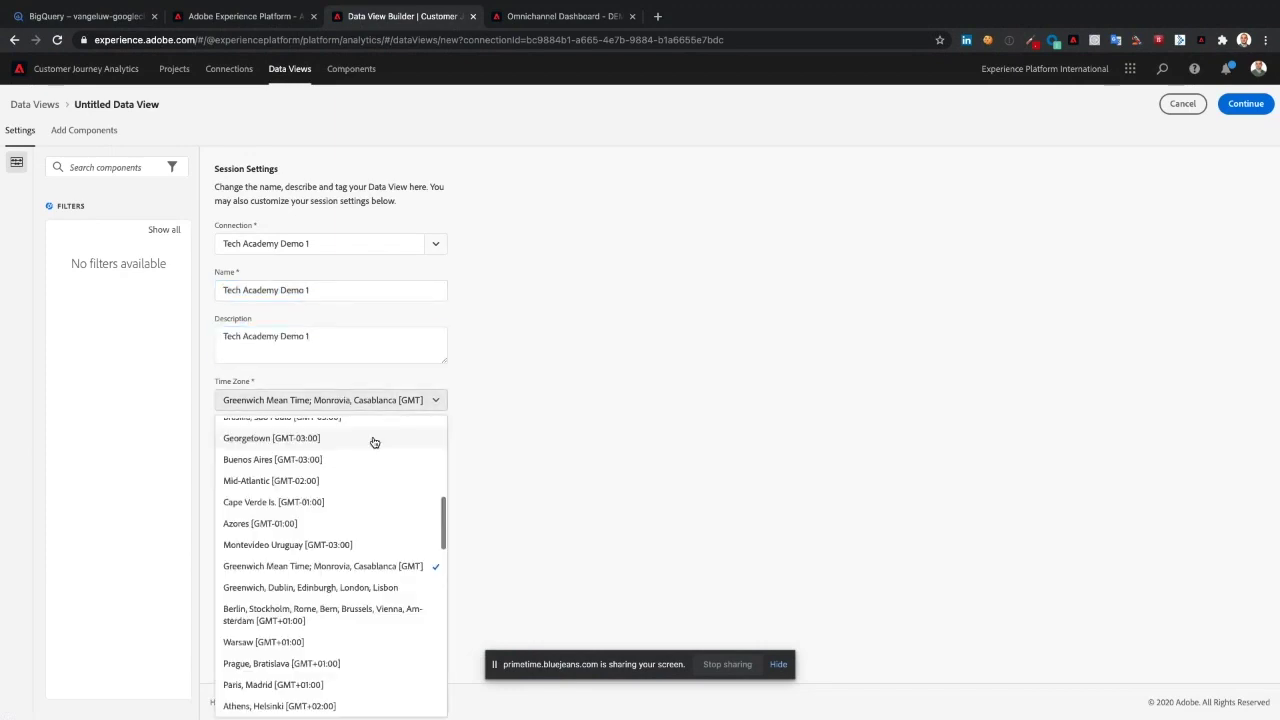
{"action": "left_click", "coordinate": [290, 616]}
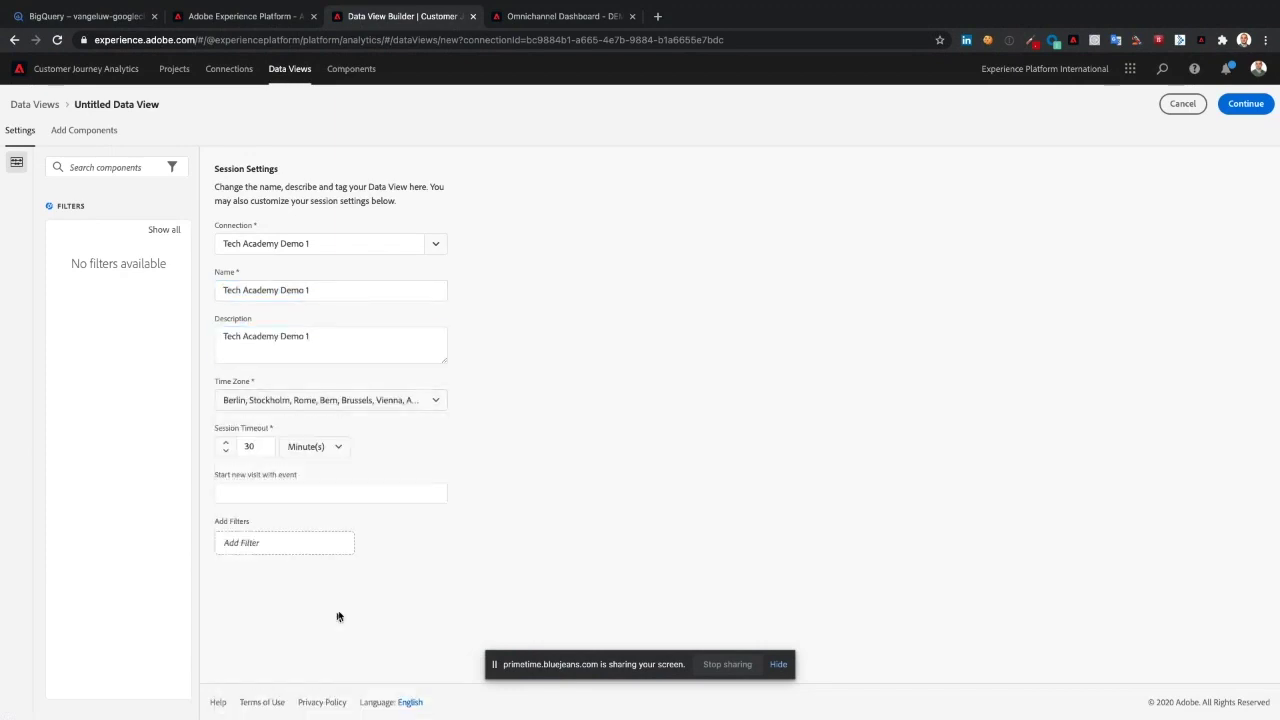
{"action": "double_click", "coordinate": [246, 447]}
{"action": "type", "text": "15"}
{"action": "left_click", "coordinate": [1250, 104]}
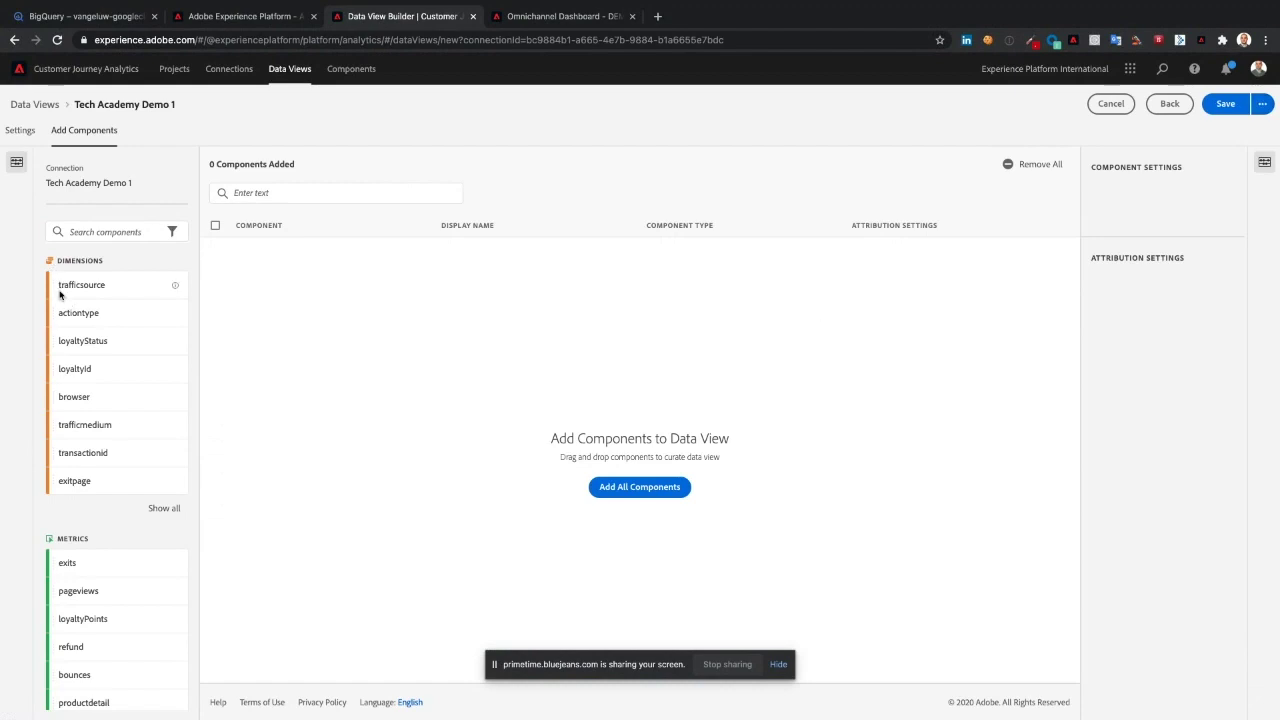
Add all components to the data view and set the display name of the trafficsource dimension to Traffic Source
{"action": "left_click", "coordinate": [640, 487]}
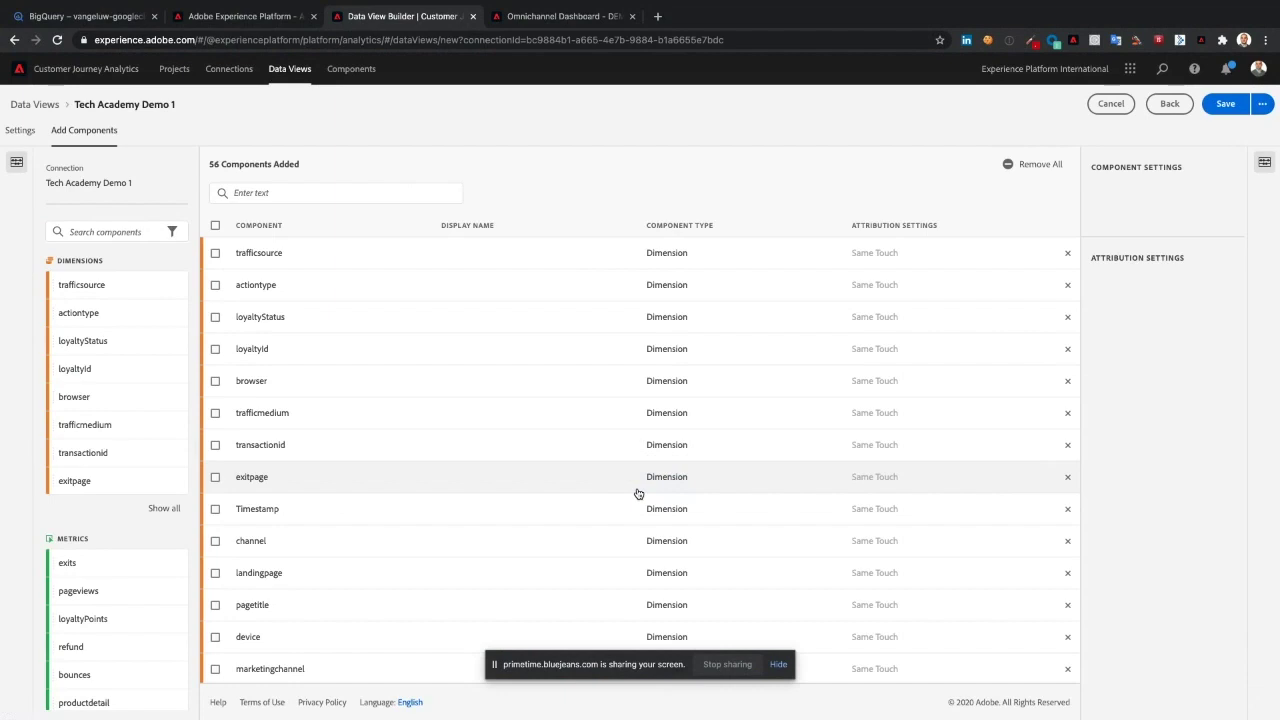
{"action": "left_click", "coordinate": [510, 266]}
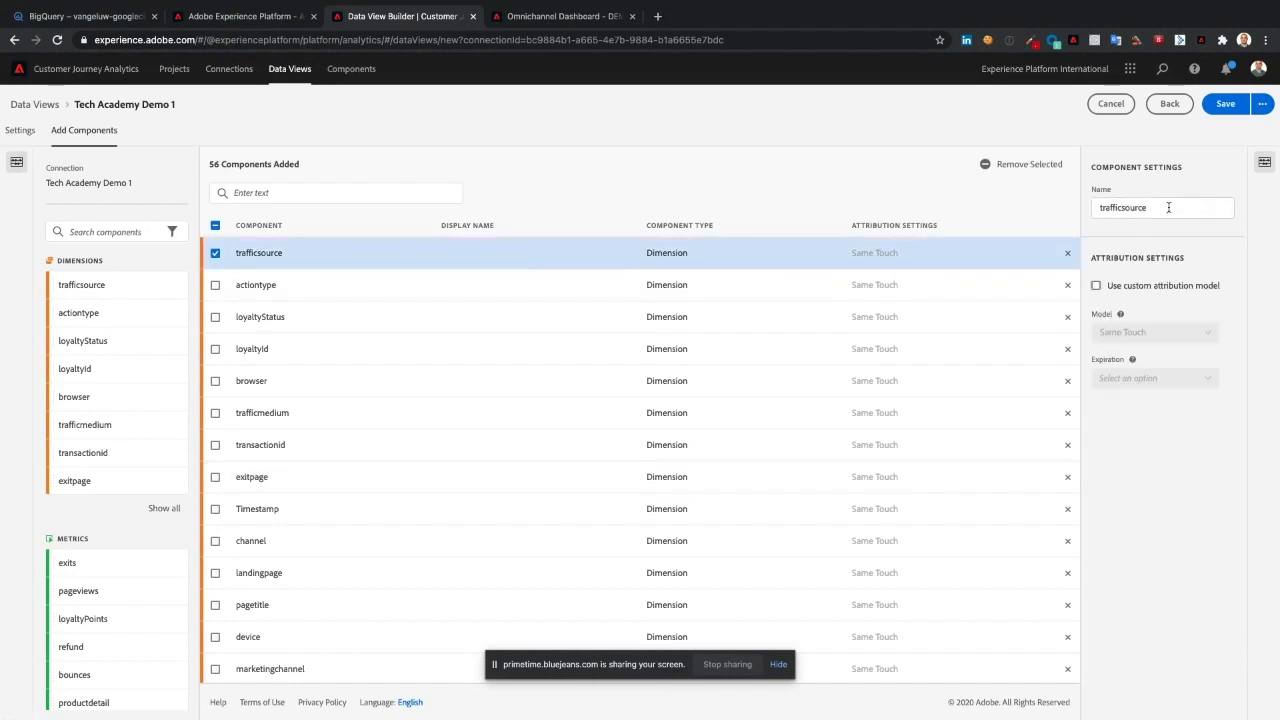
{"action": "left_click_drag", "start_coordinate": [1169, 207], "coordinate": [1092, 207]}
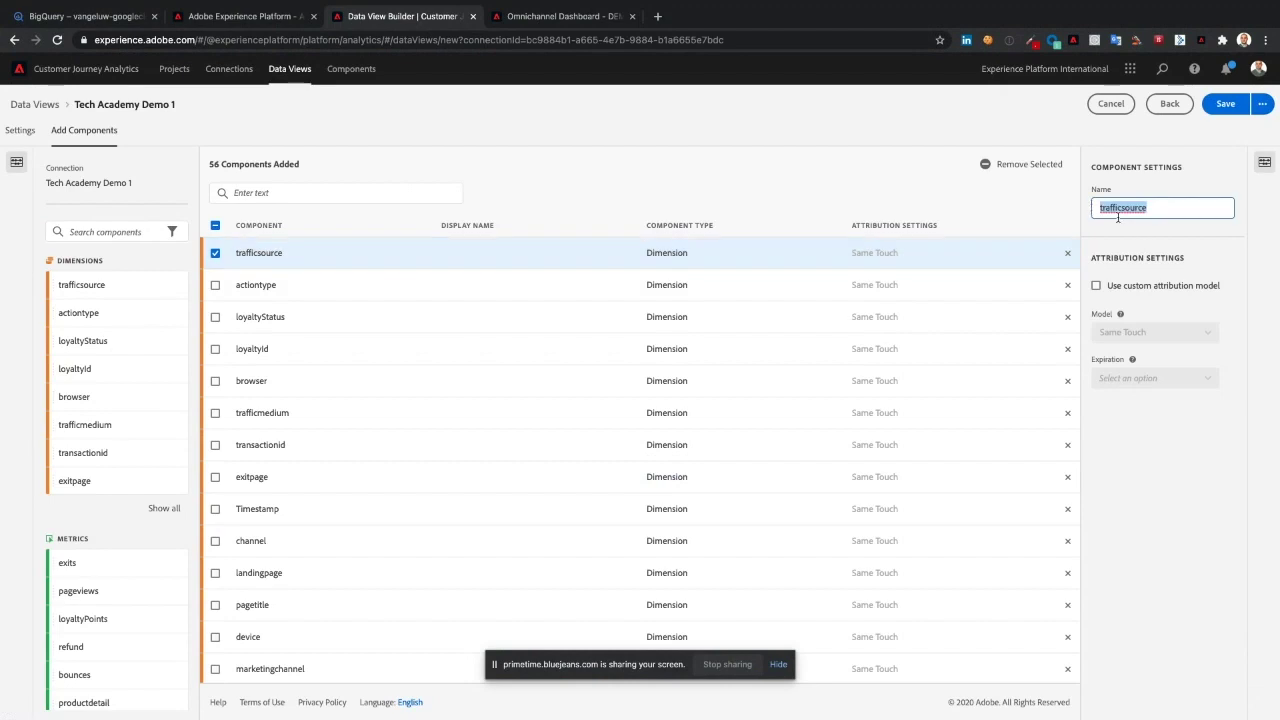
{"action": "type", "text": "Traffic Source"}
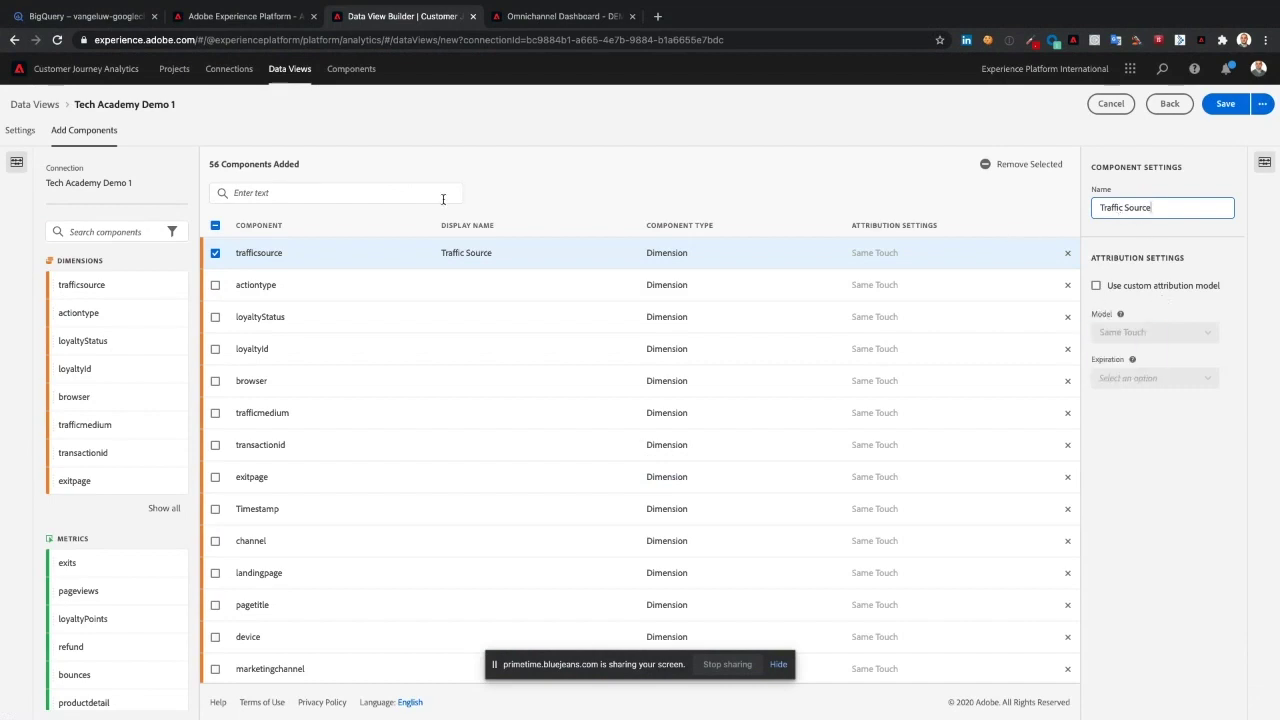
Give the exitpage dimension a custom Last Touch attribution model with Person (Reporting Window) expiration and save the data view
{"action": "left_click", "coordinate": [337, 190]}
{"action": "type", "text": "exitpage"}
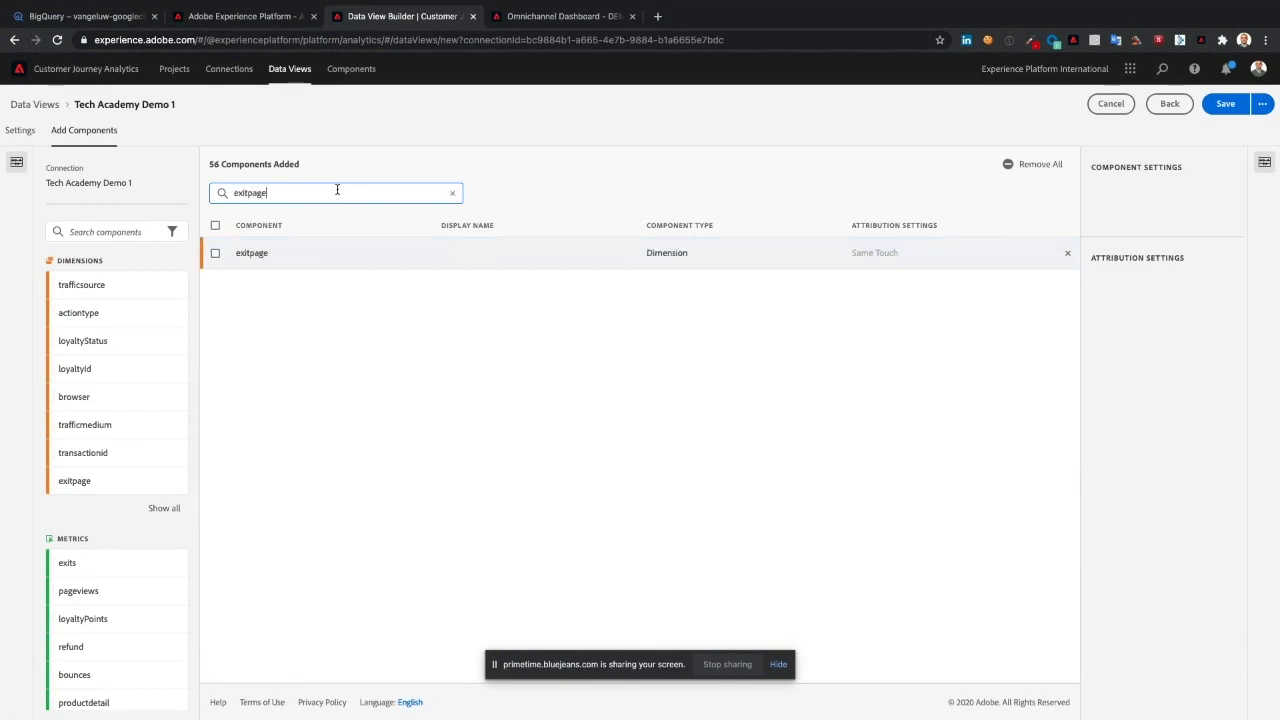
{"action": "left_click", "coordinate": [500, 252]}
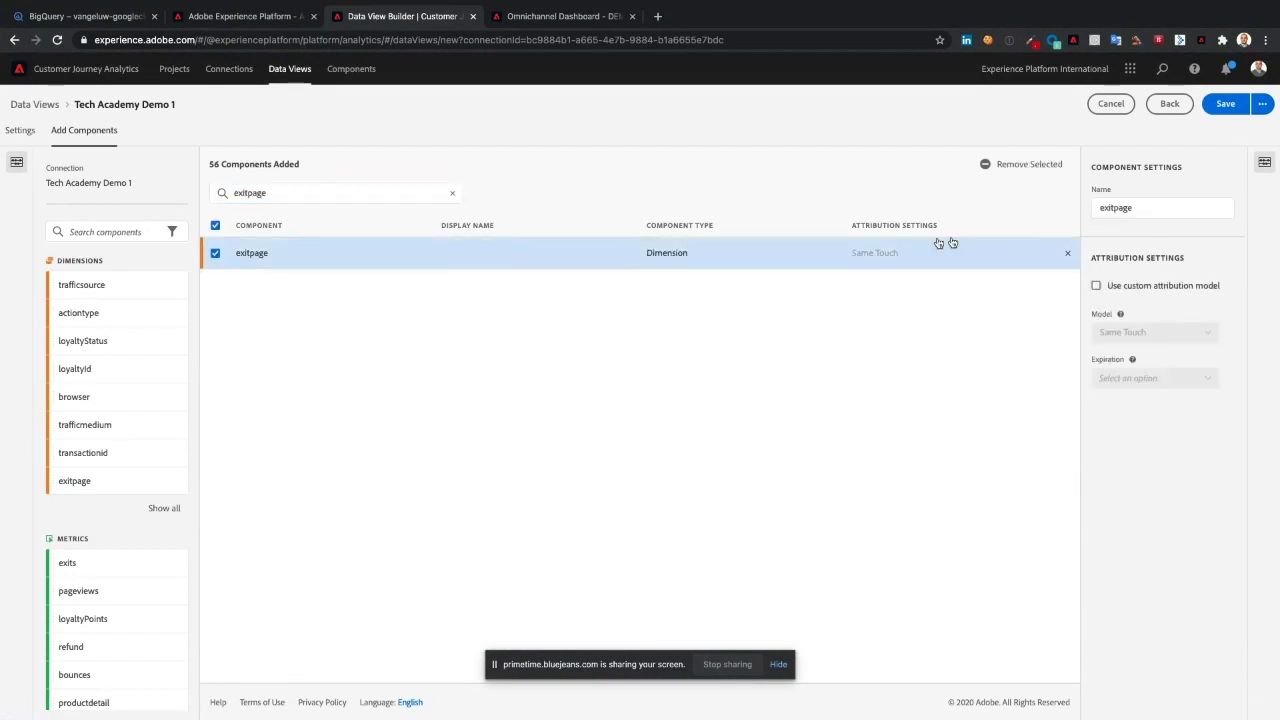
{"action": "left_click", "coordinate": [1163, 288]}
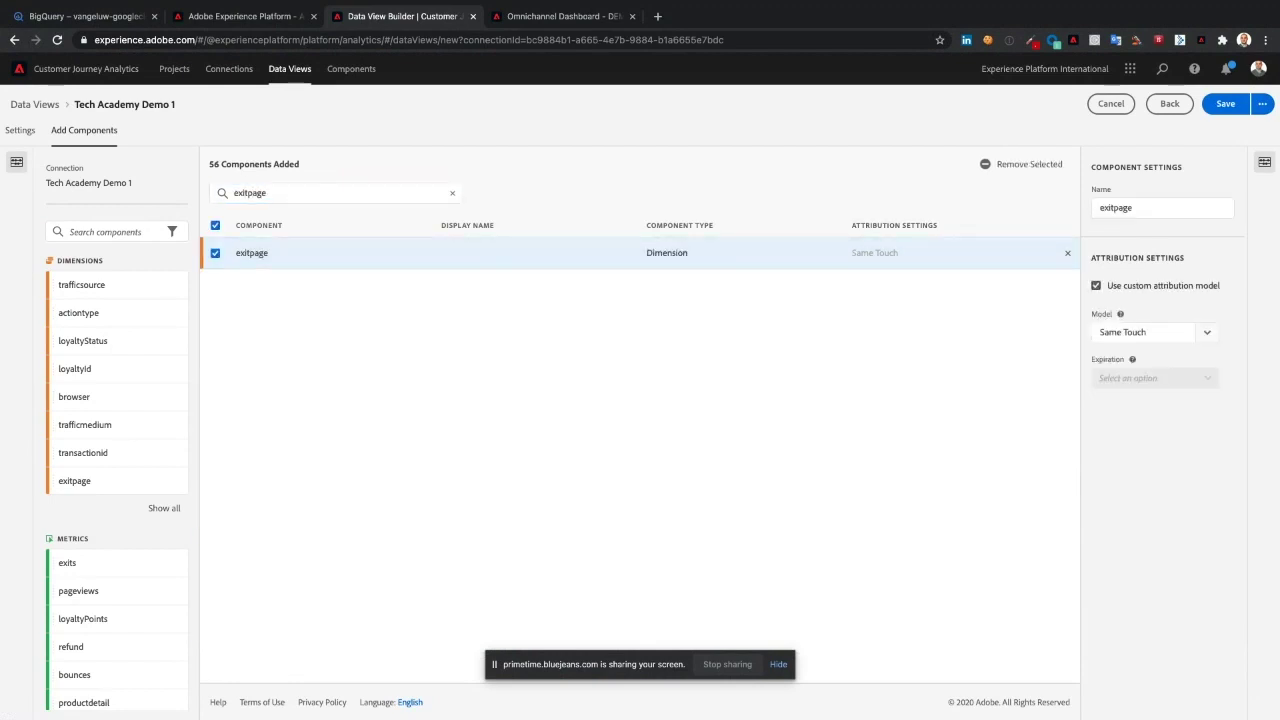
{"action": "left_click", "coordinate": [1207, 334]}
{"action": "left_click", "coordinate": [1203, 362]}
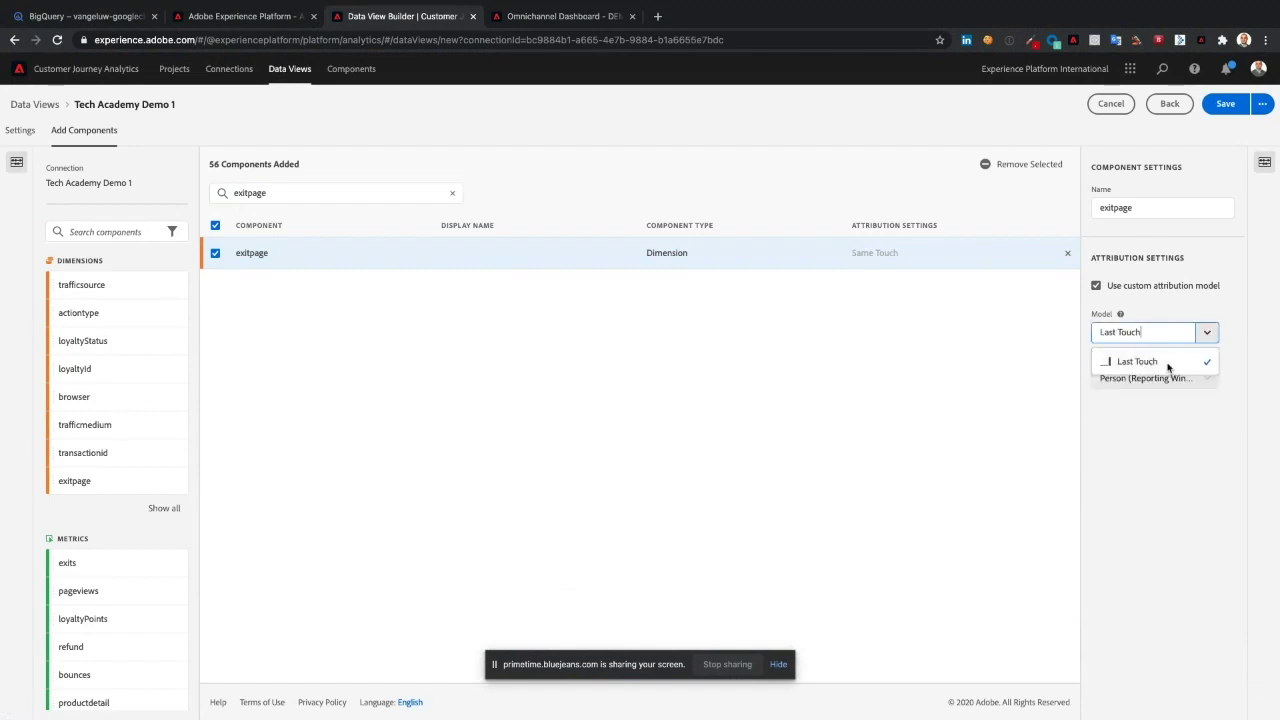
{"action": "left_click", "coordinate": [1175, 381]}
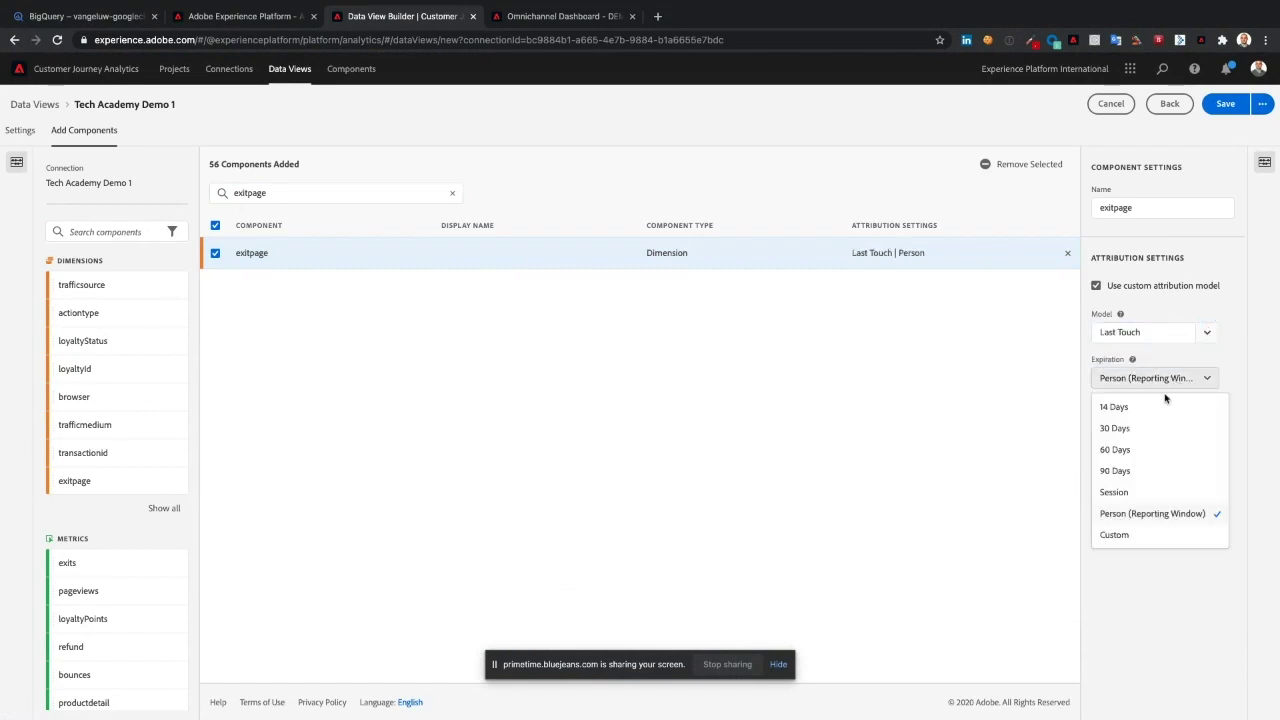
{"action": "left_click", "coordinate": [1157, 516]}
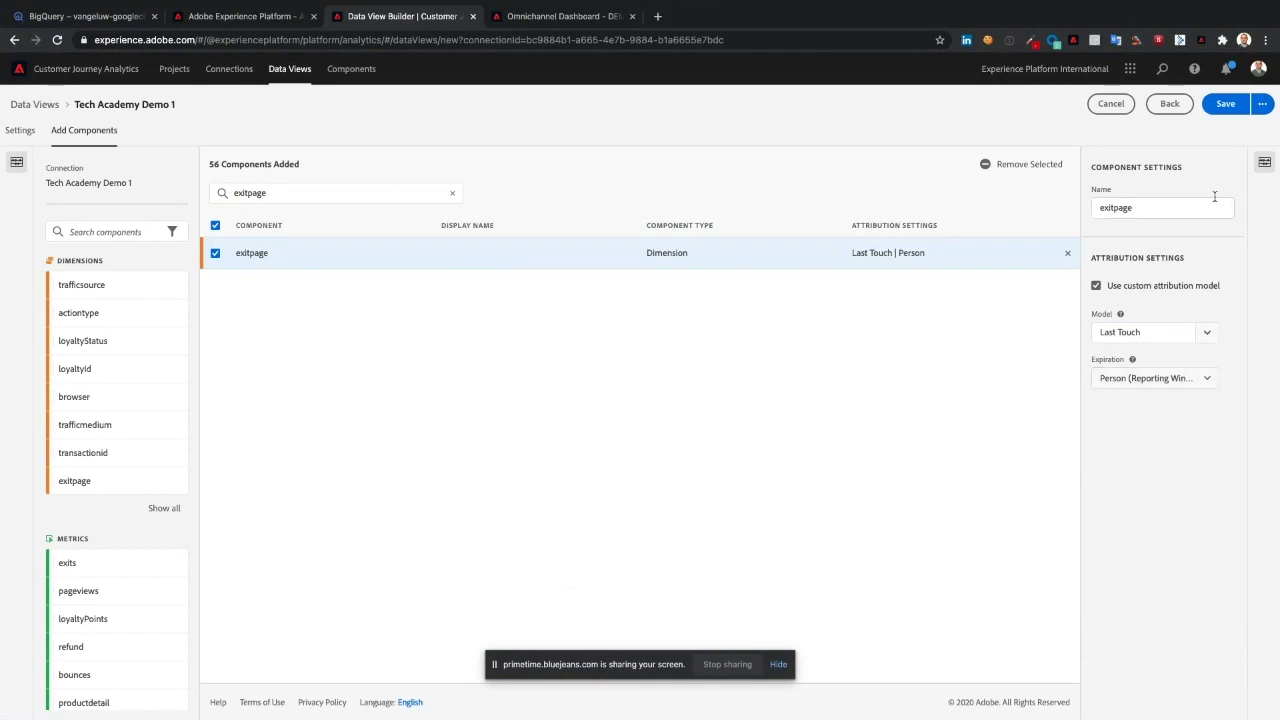
{"action": "left_click", "coordinate": [1226, 105]}
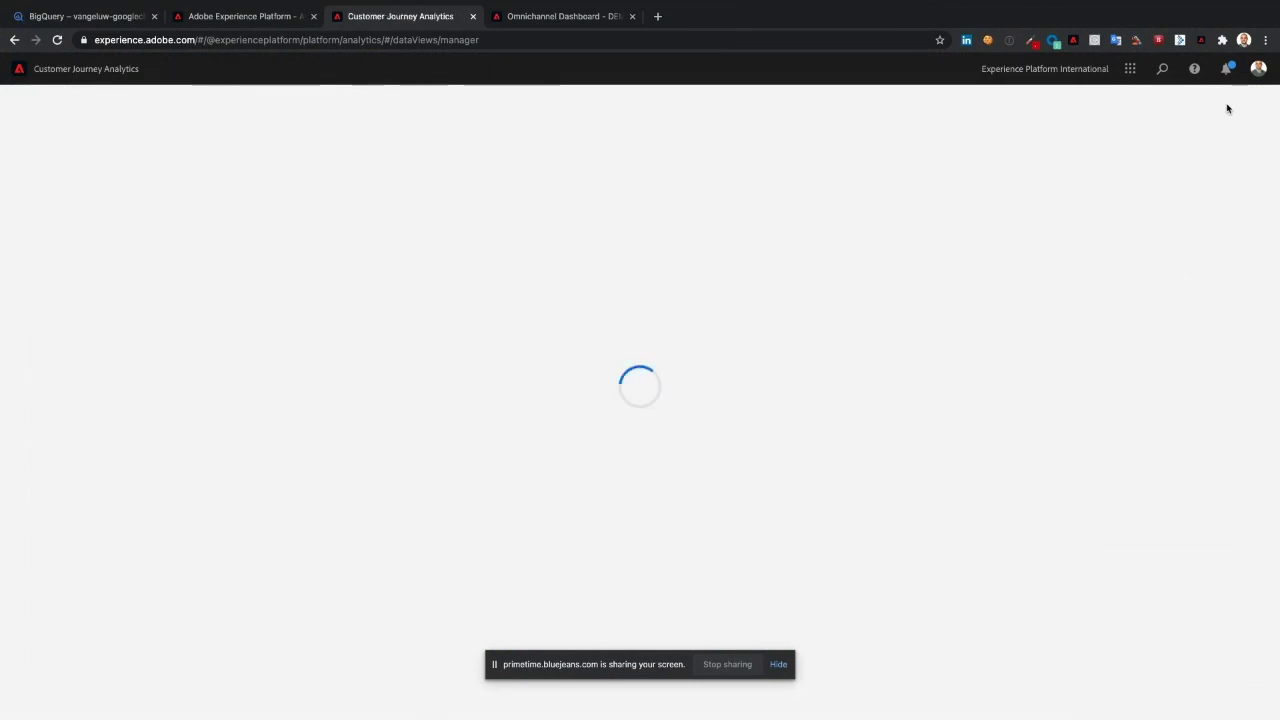
Switch to the Omnichannel Dashboard project and examine the From online to offline analysis and Mobile App Clients Engagement panels
{"action": "mouse_move", "coordinate": [963, 3]}
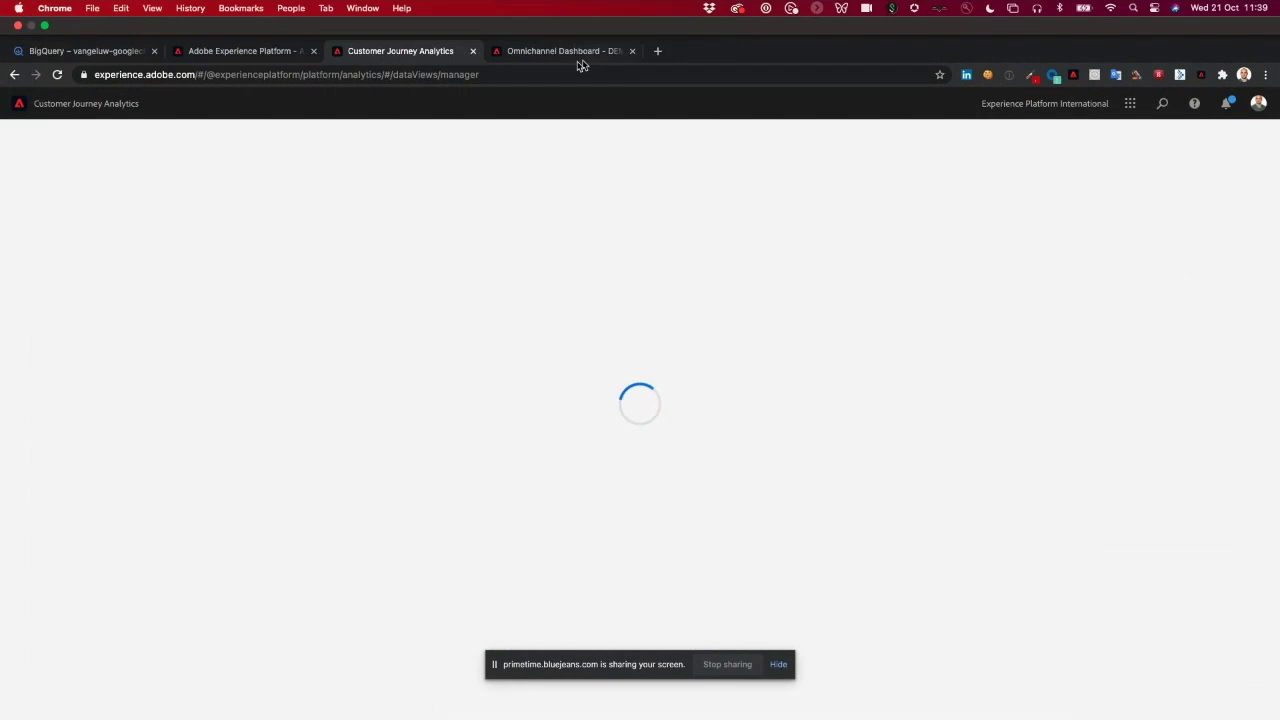
{"action": "left_click", "coordinate": [575, 52]}
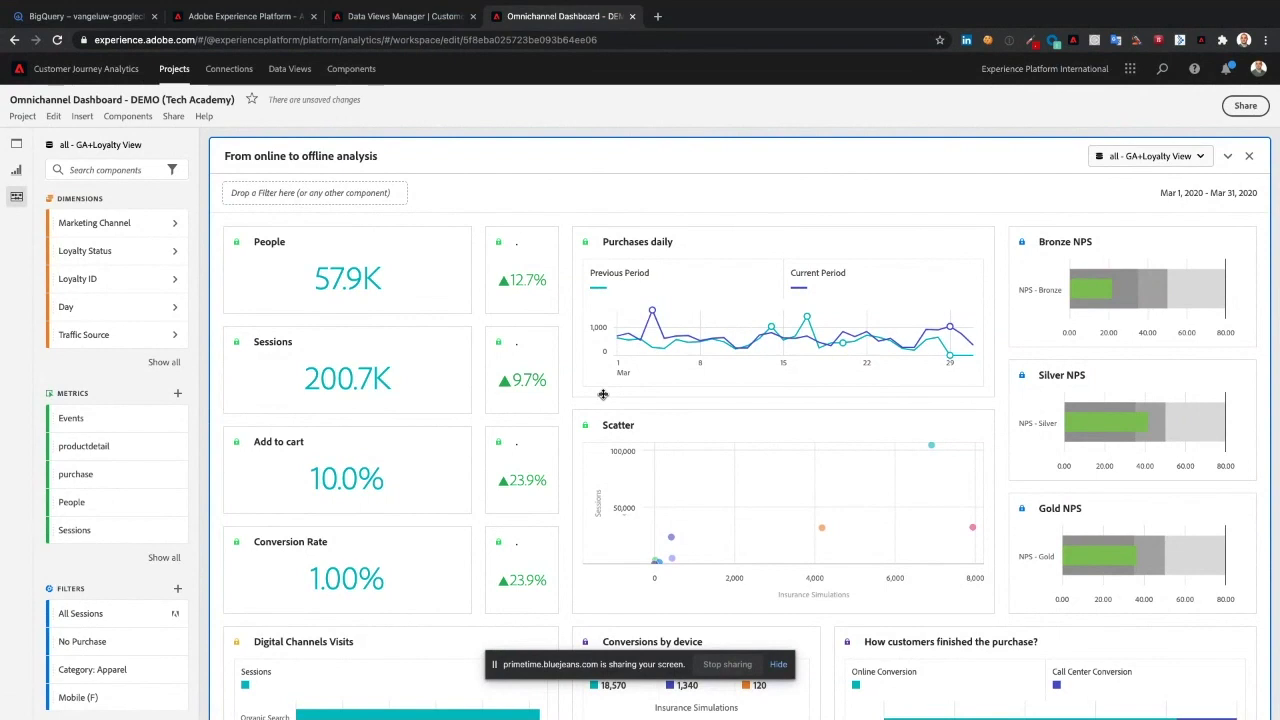
{"action": "scroll", "coordinate": [585, 389], "scroll_direction": "down", "scroll_amount": 1}
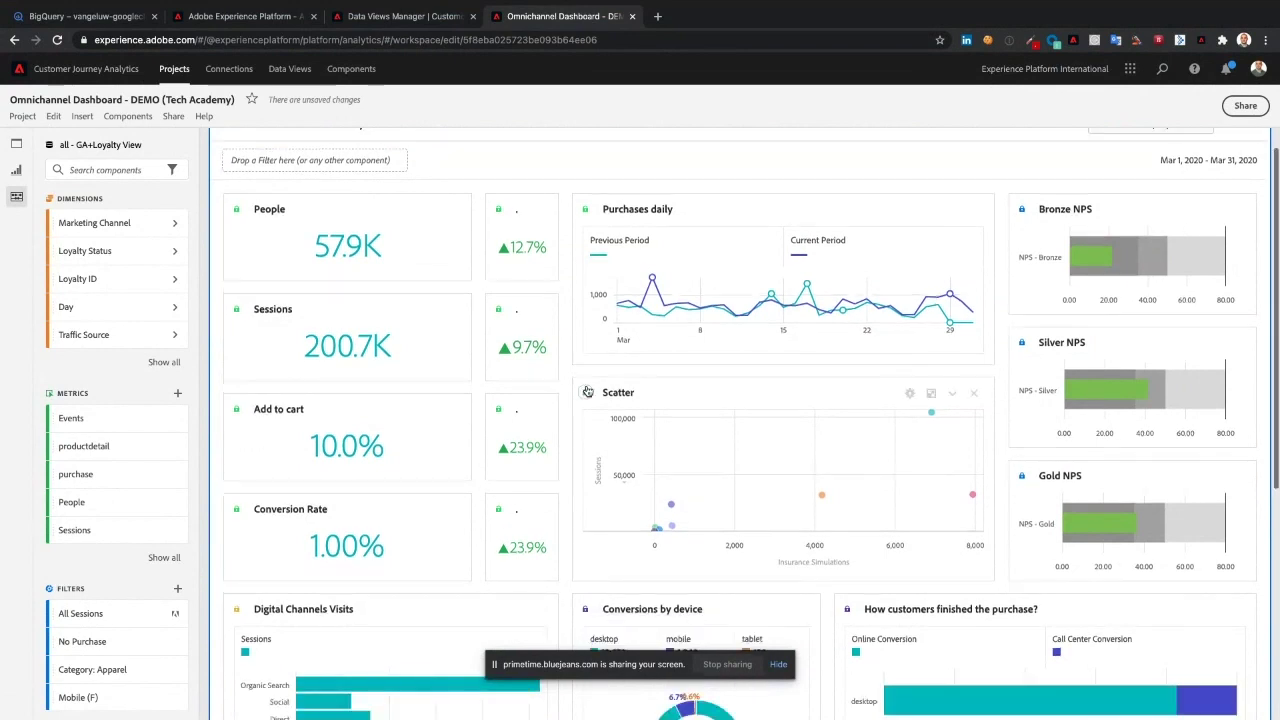
{"action": "scroll", "coordinate": [422, 356], "scroll_direction": "down", "scroll_amount": 1}
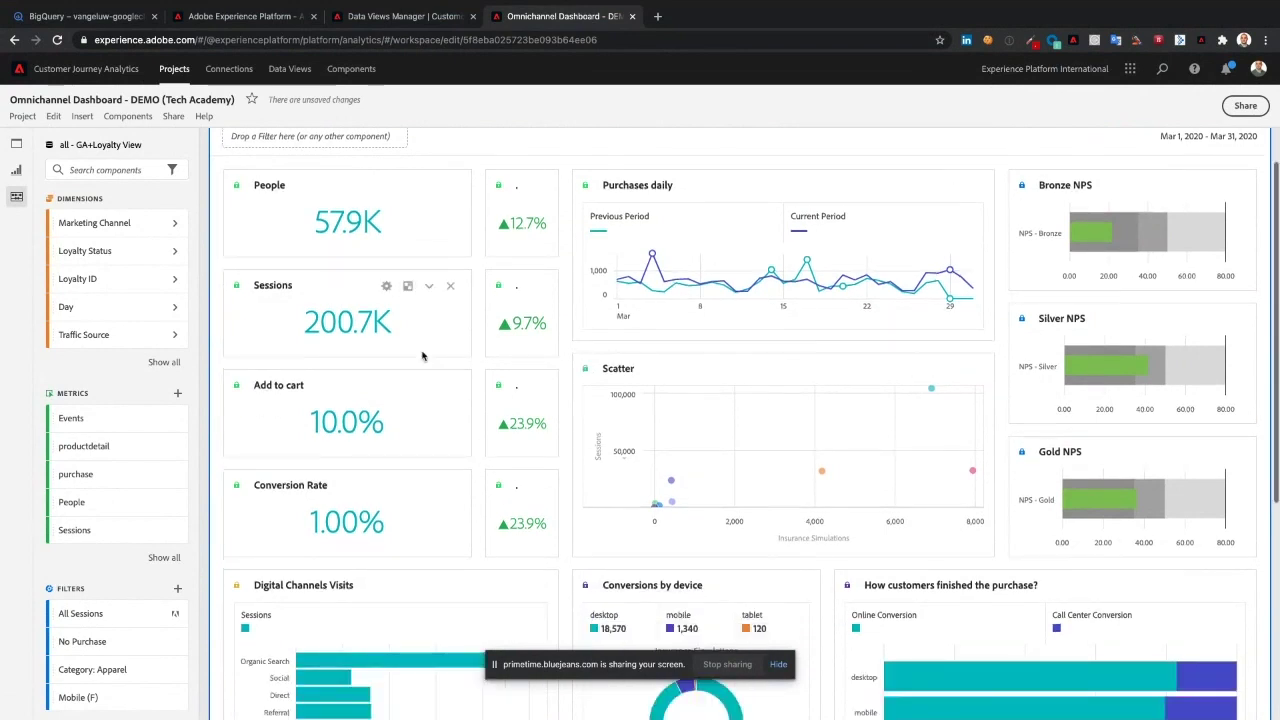
{"action": "scroll", "coordinate": [422, 356], "scroll_direction": "down", "scroll_amount": 3}
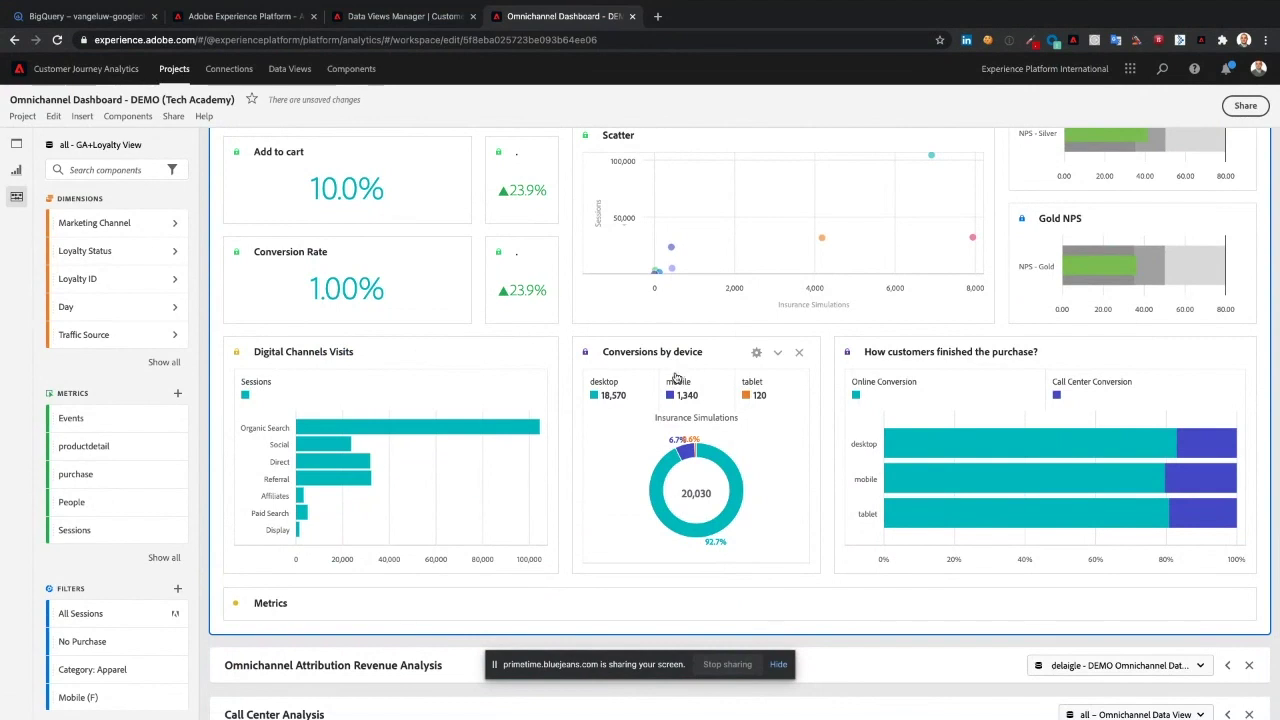
{"action": "scroll", "coordinate": [676, 378], "scroll_direction": "down", "scroll_amount": 3}
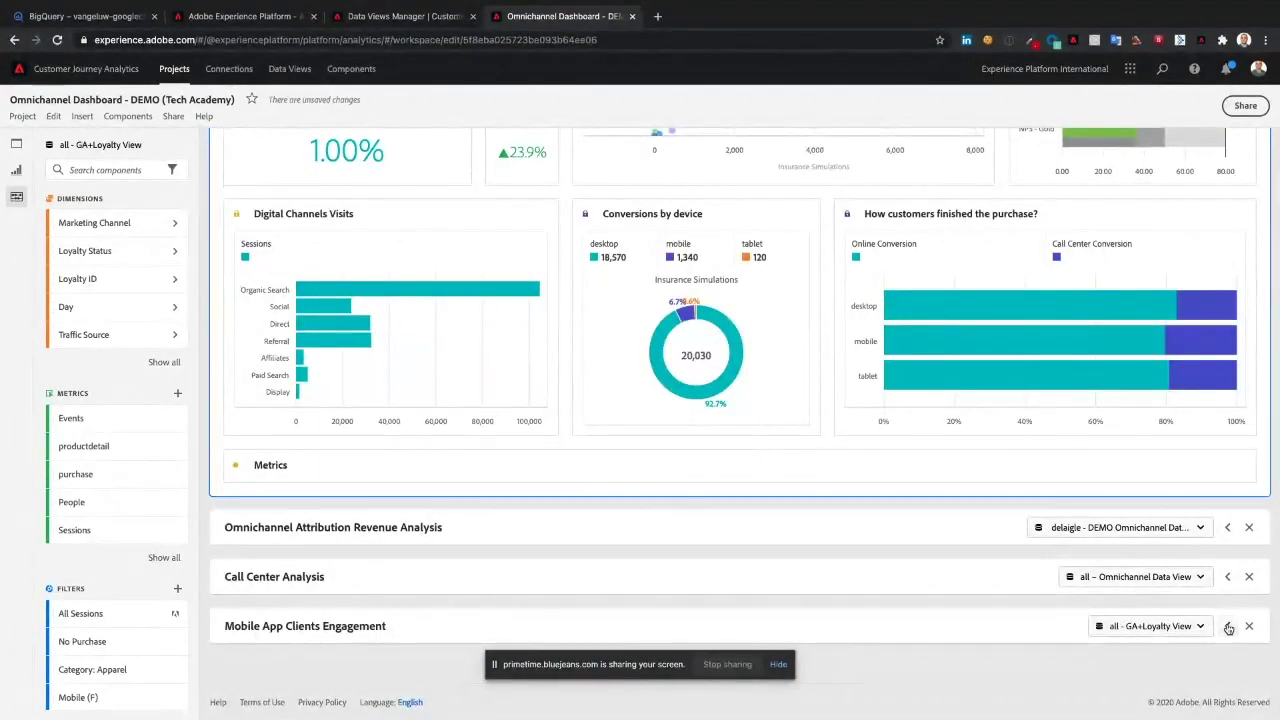
{"action": "scroll", "coordinate": [641, 394], "scroll_direction": "down", "scroll_amount": 10}
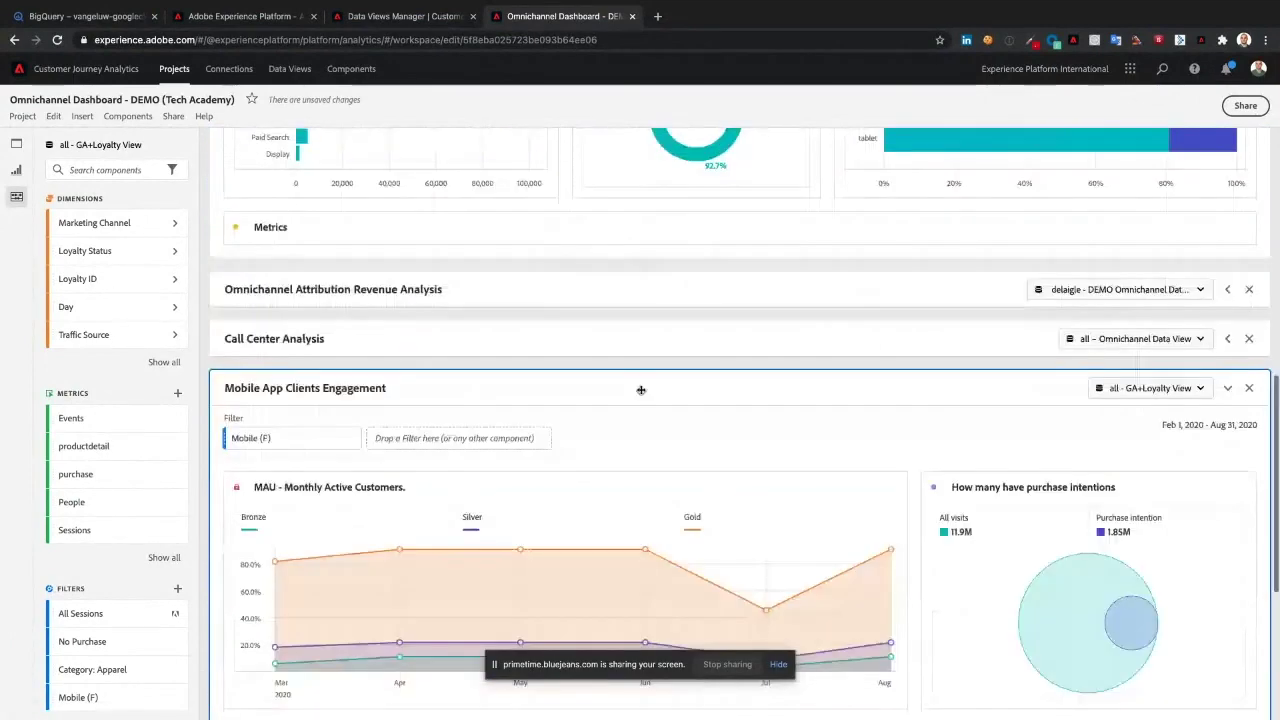
{"action": "scroll", "coordinate": [641, 394], "scroll_direction": "down", "scroll_amount": 2}
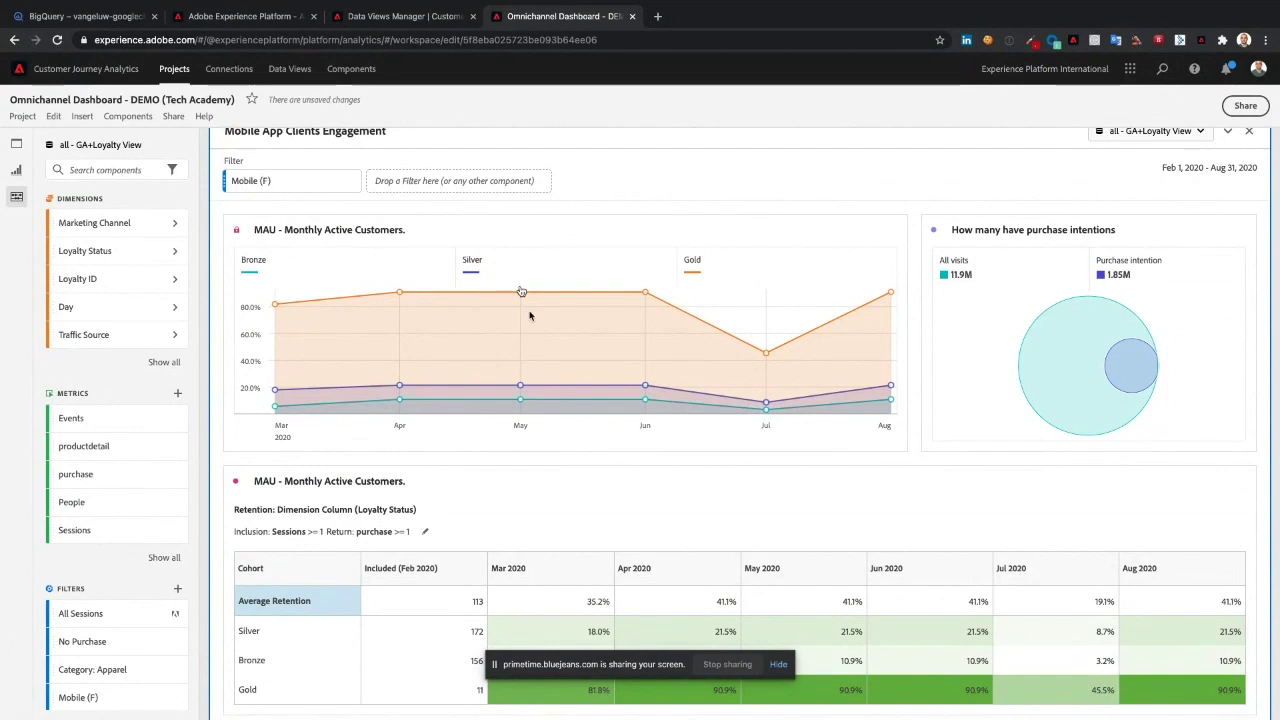
{"action": "scroll", "coordinate": [560, 461], "scroll_direction": "down", "scroll_amount": 2}
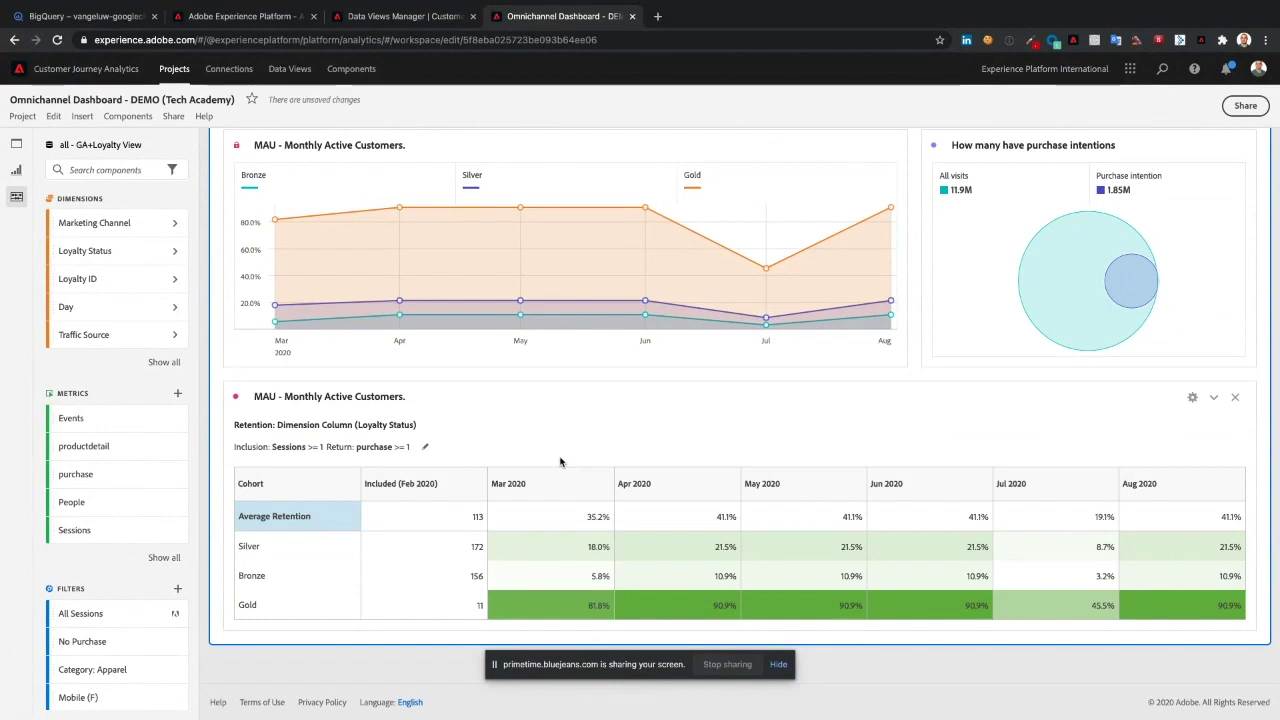
Switch to the Tech Academy - 21st October presentation in PowerPoint and browse the slides following the Why? slide
{"action": "key", "text": "ctrl+Left"}
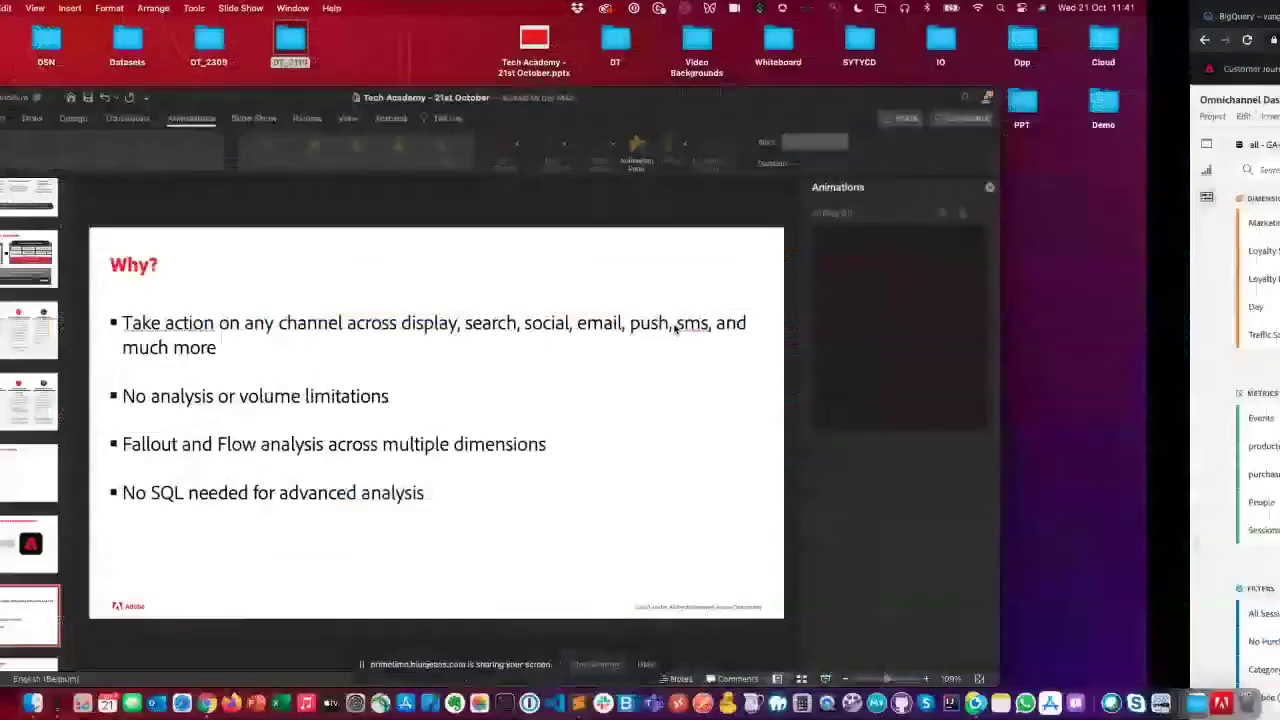
{"action": "scroll", "coordinate": [155, 350], "scroll_direction": "down", "scroll_amount": 3}
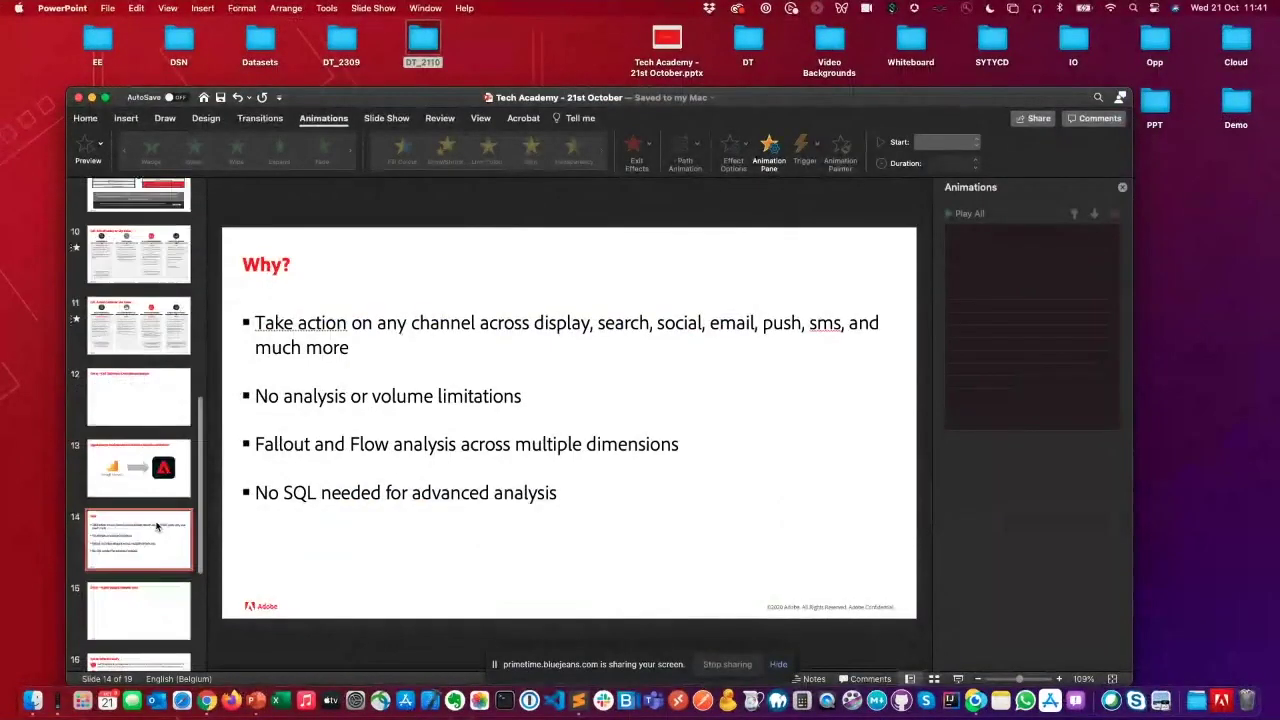
{"action": "scroll", "coordinate": [131, 566], "scroll_direction": "down", "scroll_amount": 1}
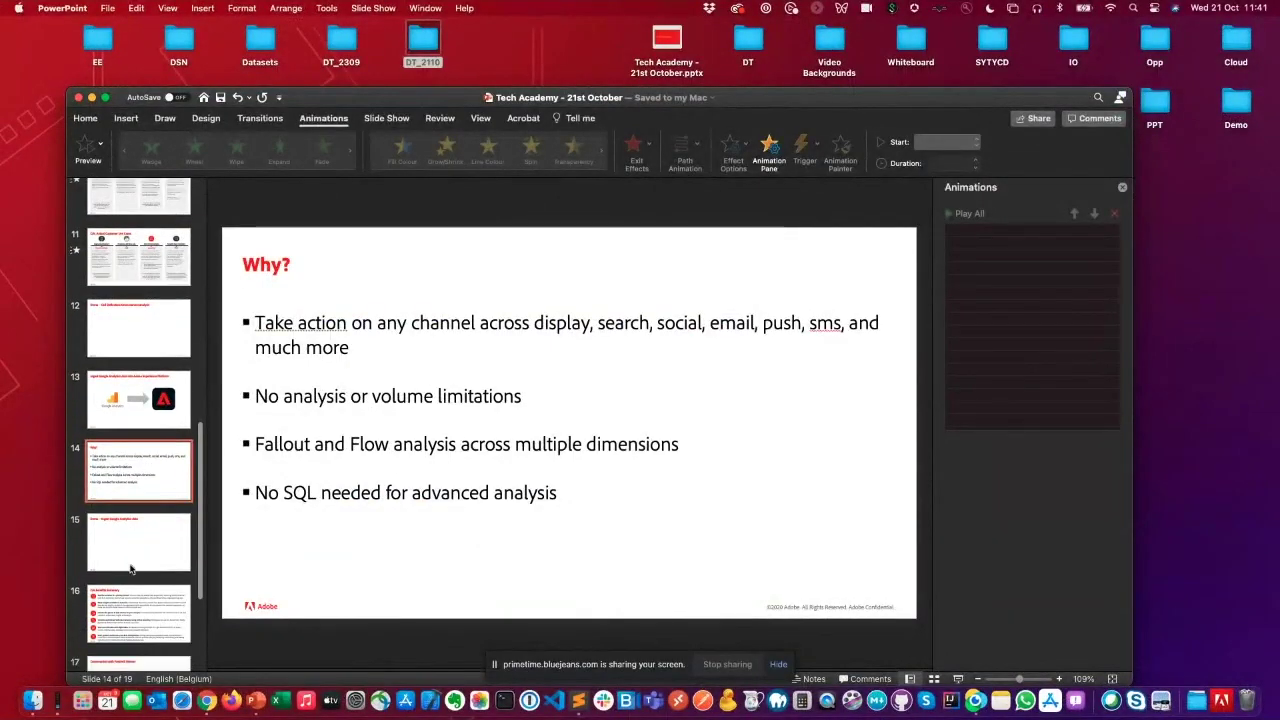